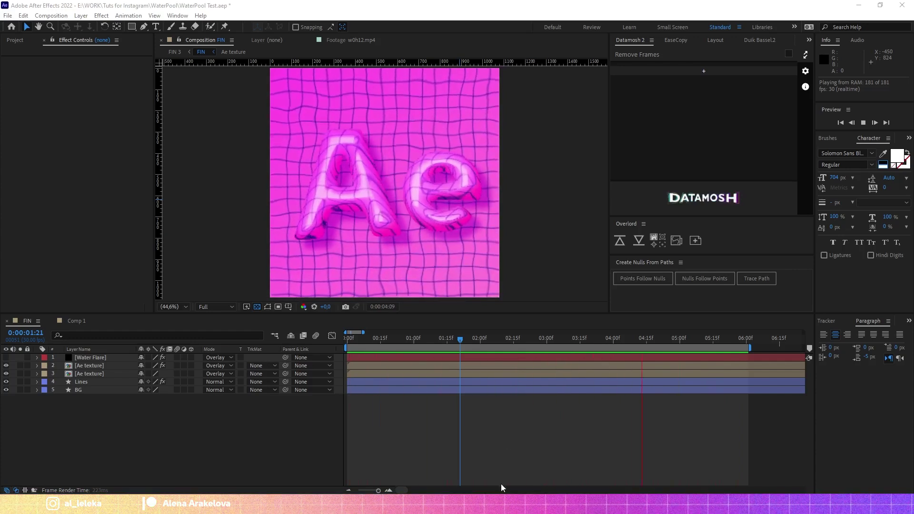
- Switch to the browser, view the JELLY TYPE reference image on Pinterest, and return to After Effects
click(537, 478)
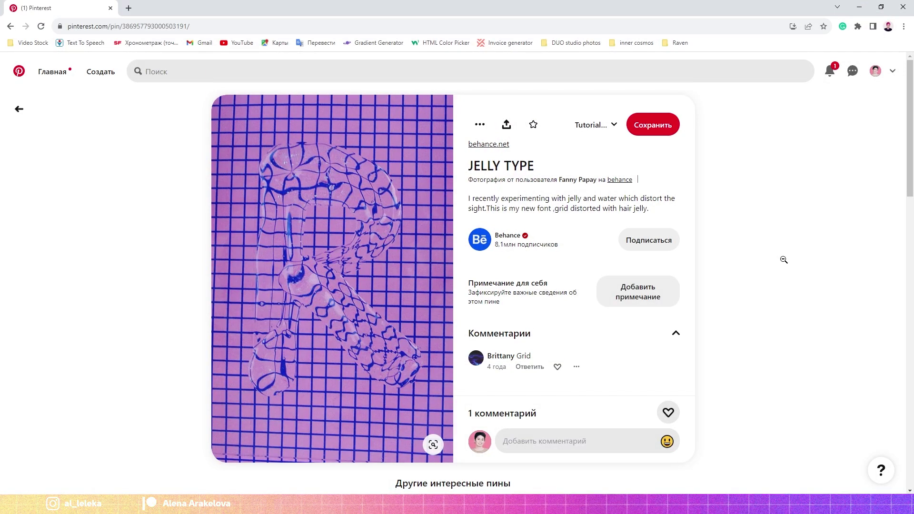
click(860, 8)
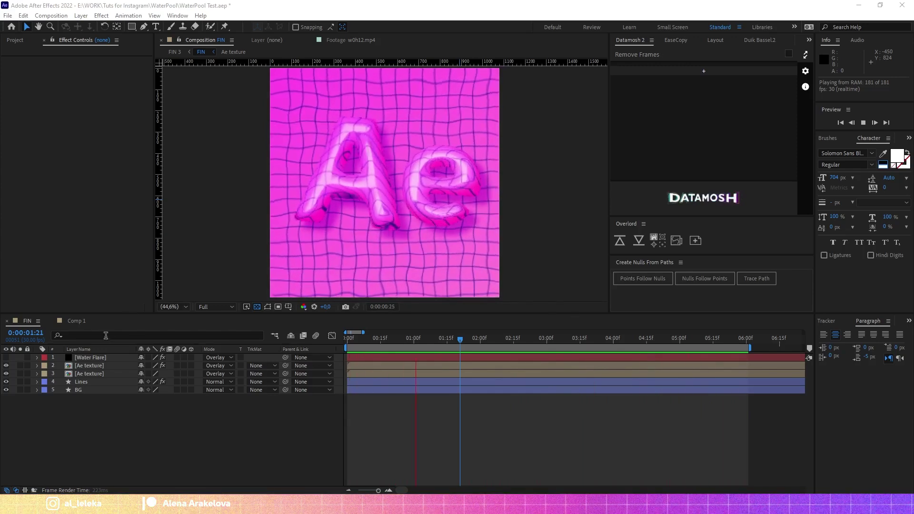
- In Comp 1, create a full-frame pink-to-magenta gradient rectangle and run its gradient diagonally from upper left to lower right
click(78, 320)
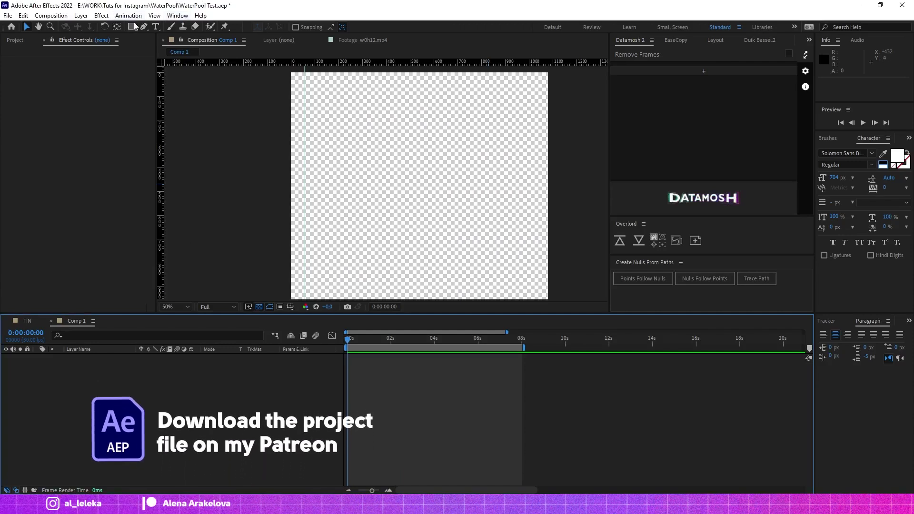
double_click(132, 26)
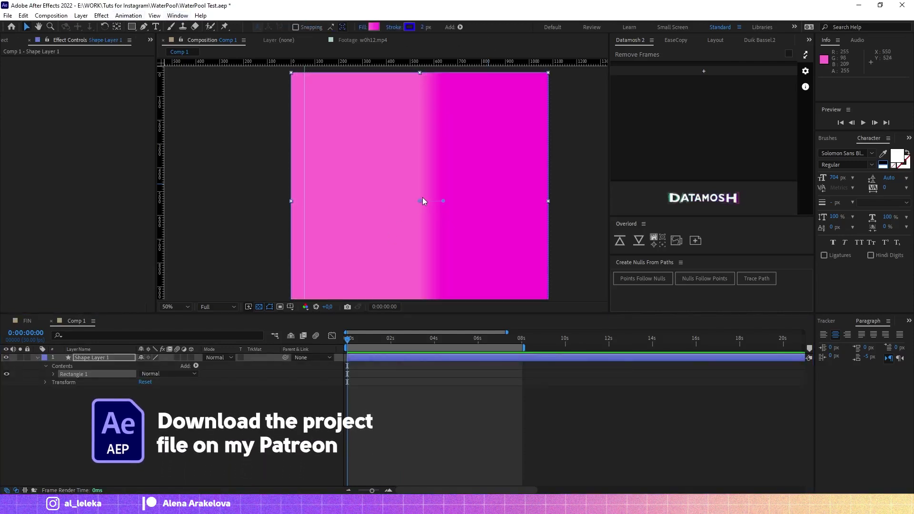
drag(420, 200, 316, 136)
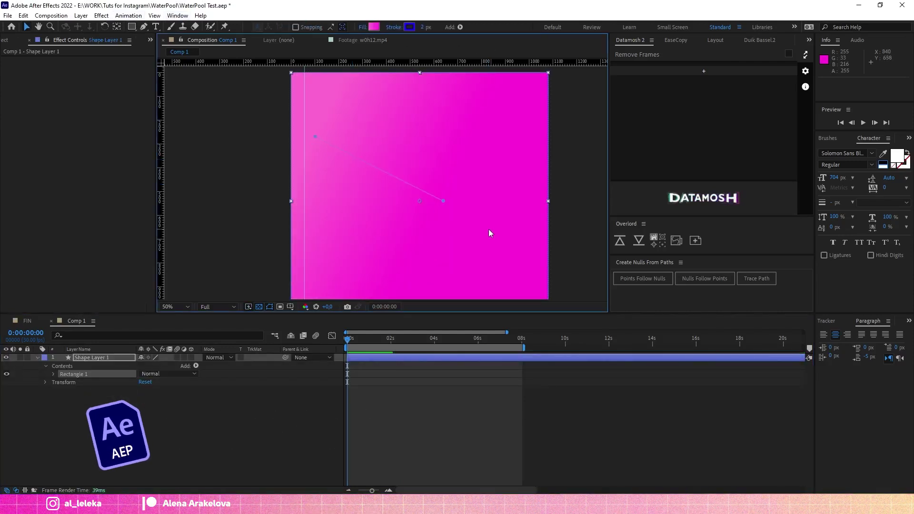
drag(489, 229, 430, 165)
drag(385, 136, 453, 236)
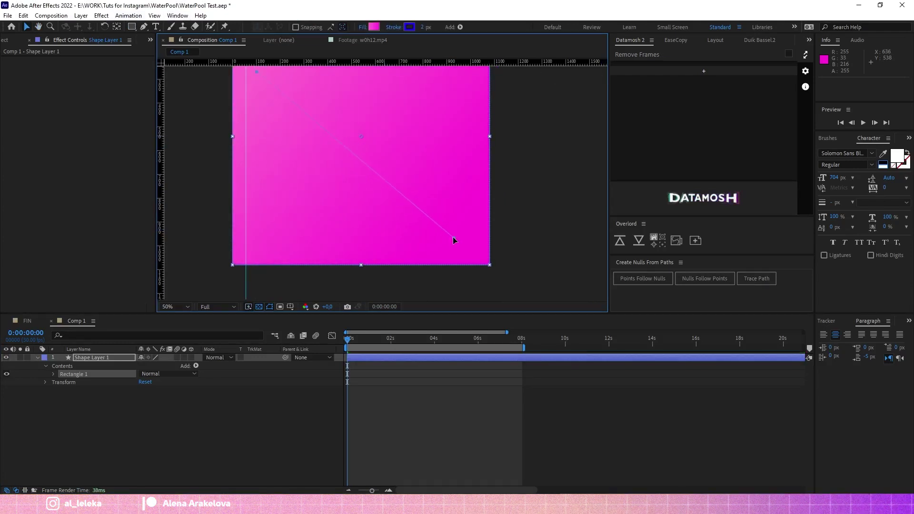
drag(404, 159, 459, 205)
click(252, 437)
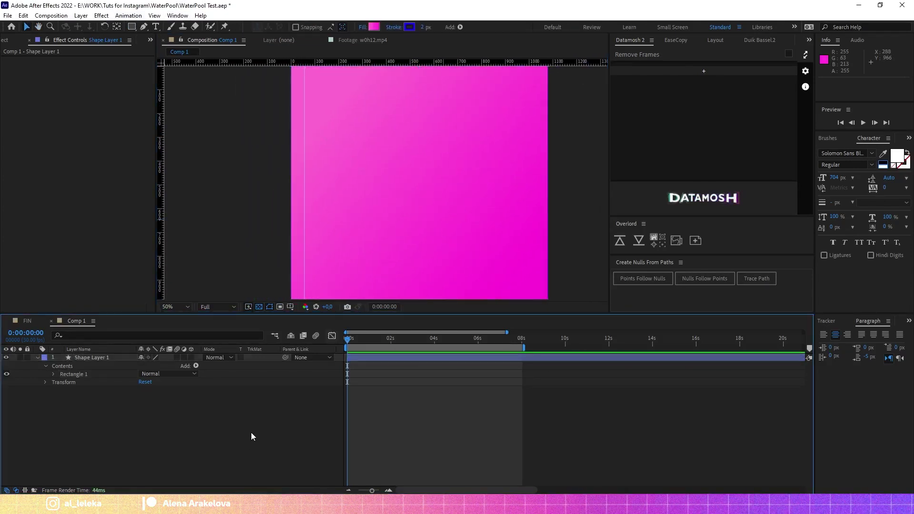
- Draw a straight vertical line on a new shape layer along the guide, extending beyond the frame's upper and lower edges
scroll(314, 94, up, 2)
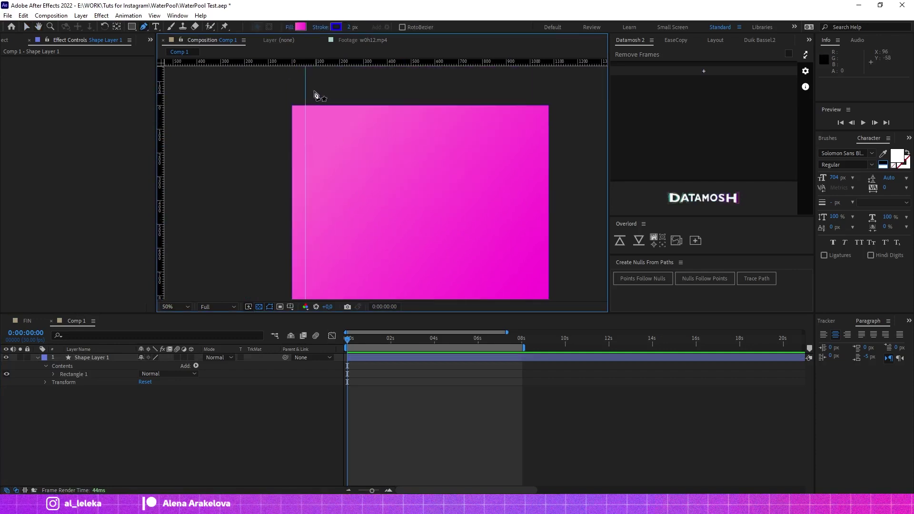
click(308, 97)
drag(322, 130, 314, 91)
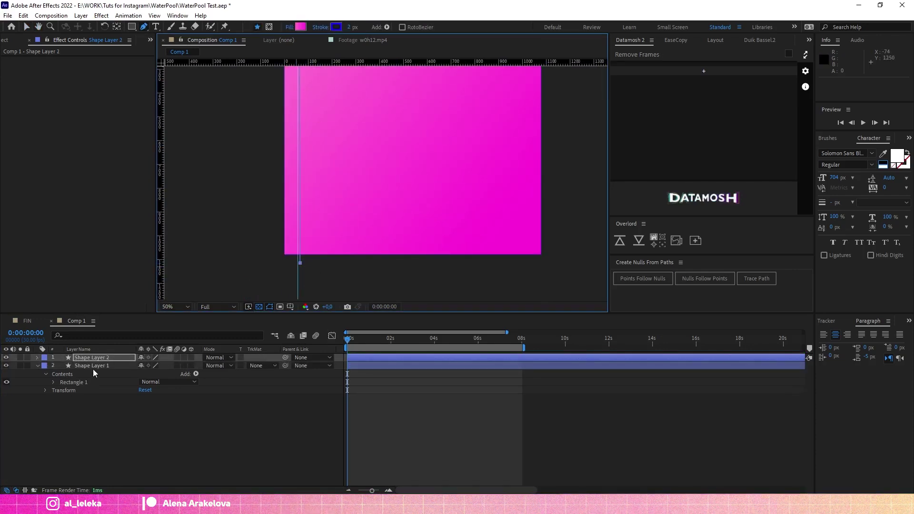
- Expand the line layer's contents, select Path 1 of Shape 1 and move its lower vertex onto the guide
click(37, 357)
click(45, 366)
click(52, 374)
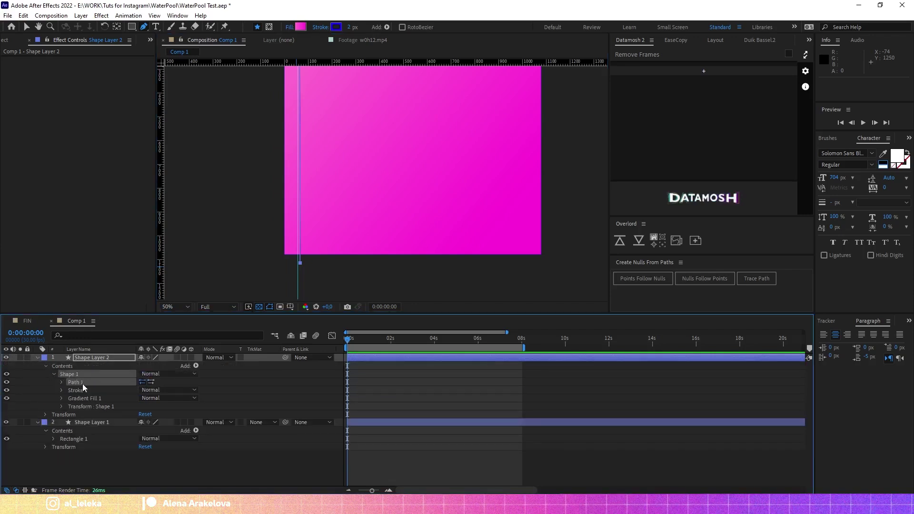
click(82, 383)
key(v)
mouse_move(307, 252)
mouse_down()
mouse_move(291, 277)
mouse_move(296, 268)
mouse_up()
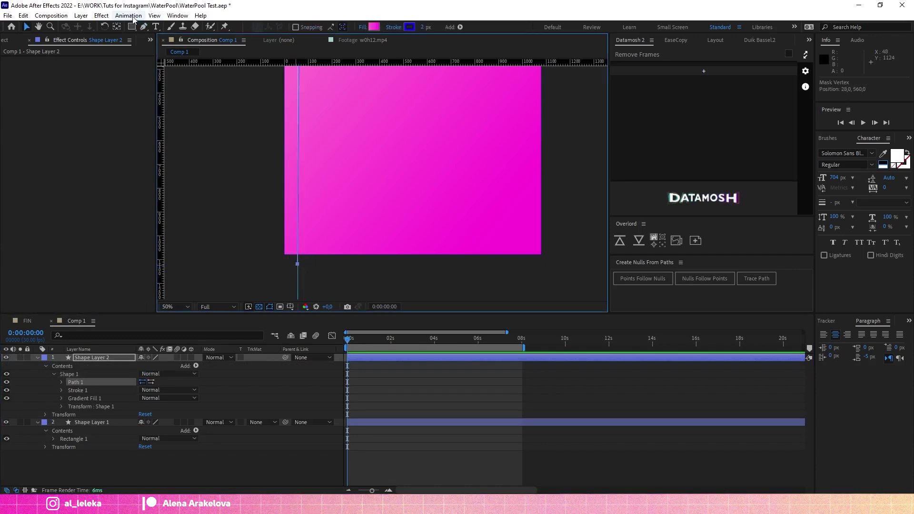
- Turn on Snap to Guides and align the line's end vertices exactly to the vertical guide
click(152, 16)
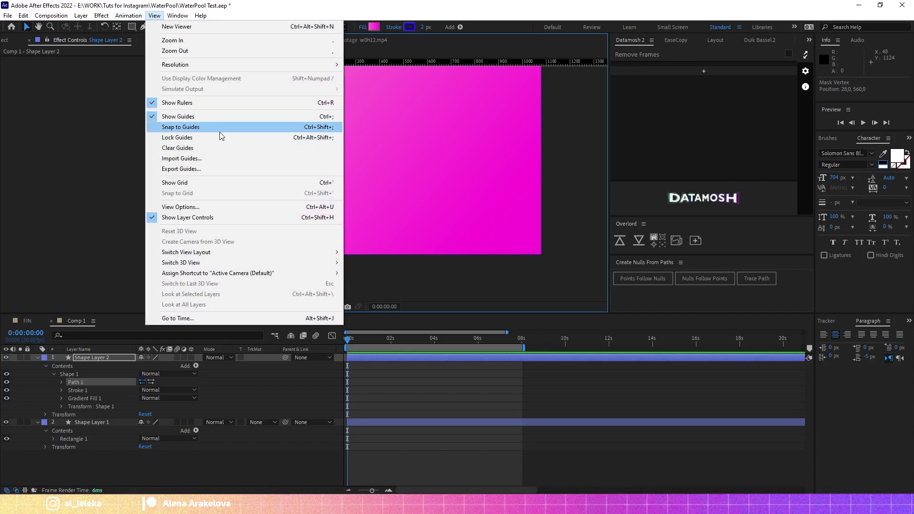
click(190, 127)
scroll(331, 187, up, 2)
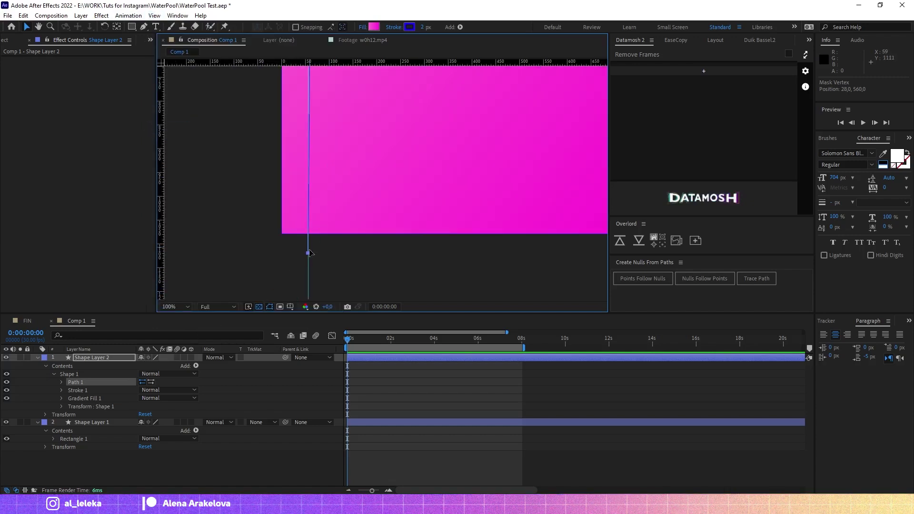
drag(320, 171, 343, 266)
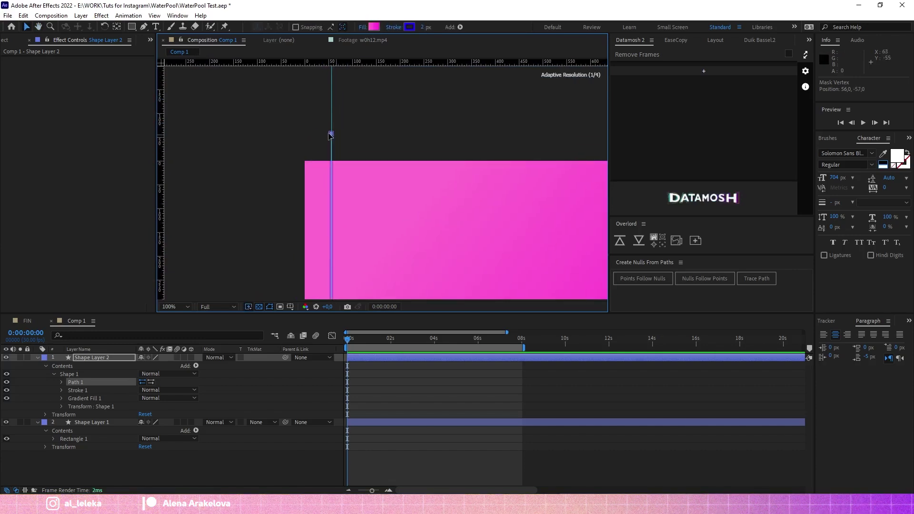
scroll(377, 184, down, 6)
scroll(370, 201, up, 2)
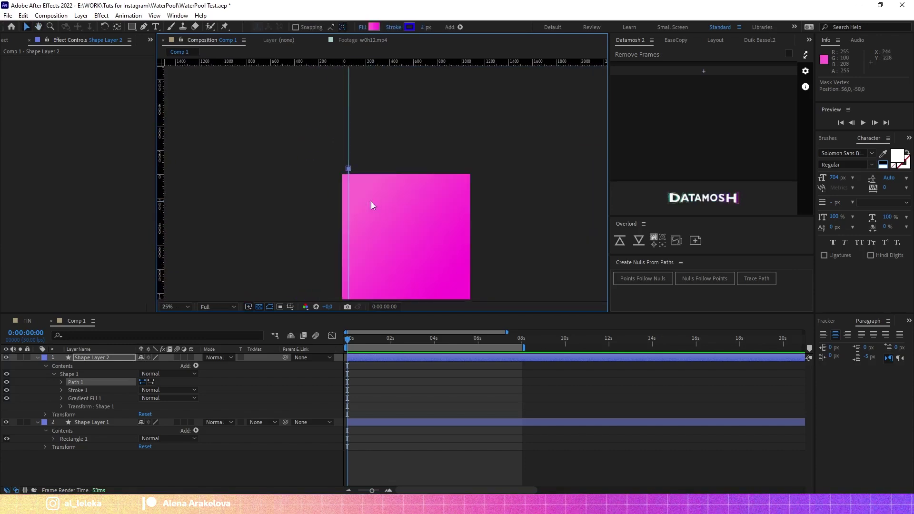
- Delete the gradient fill from the line's shape and add a Repeater to the layer
click(79, 399)
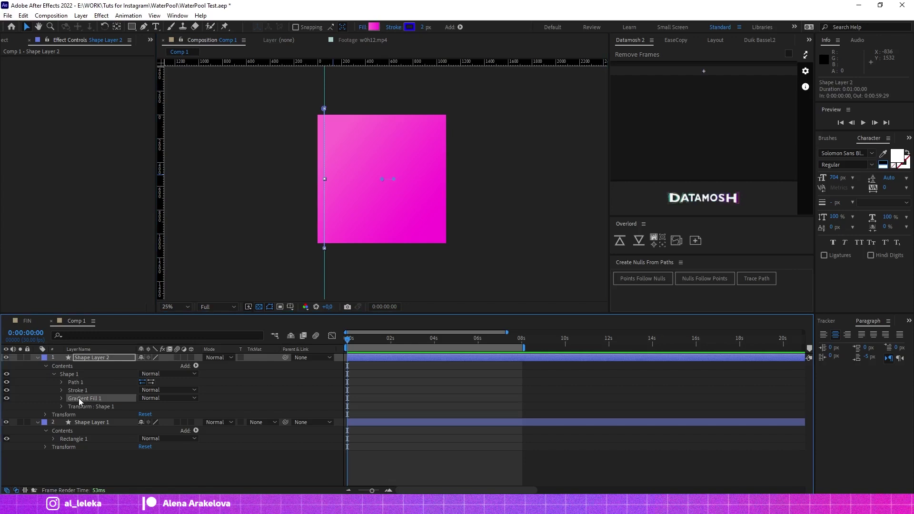
key(Delete)
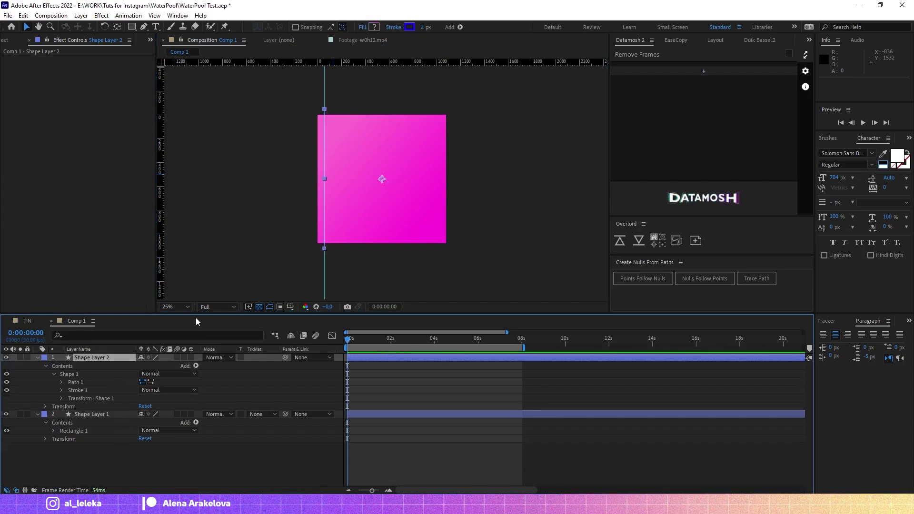
click(196, 366)
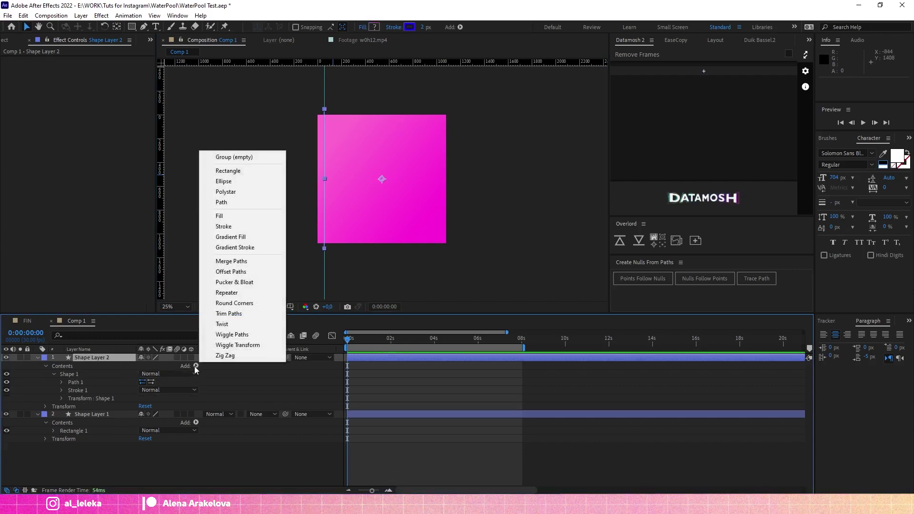
click(229, 294)
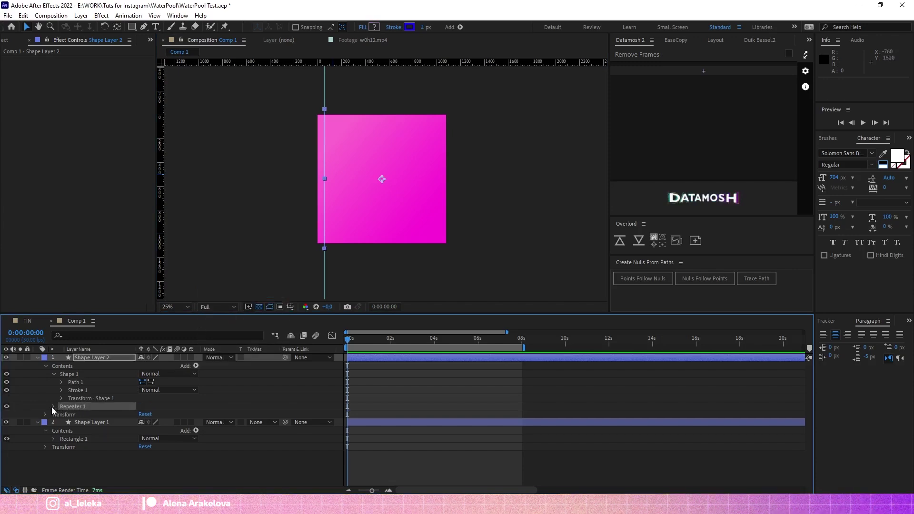
- Set the Repeater to 20 copies with a horizontal position offset of 63
click(143, 414)
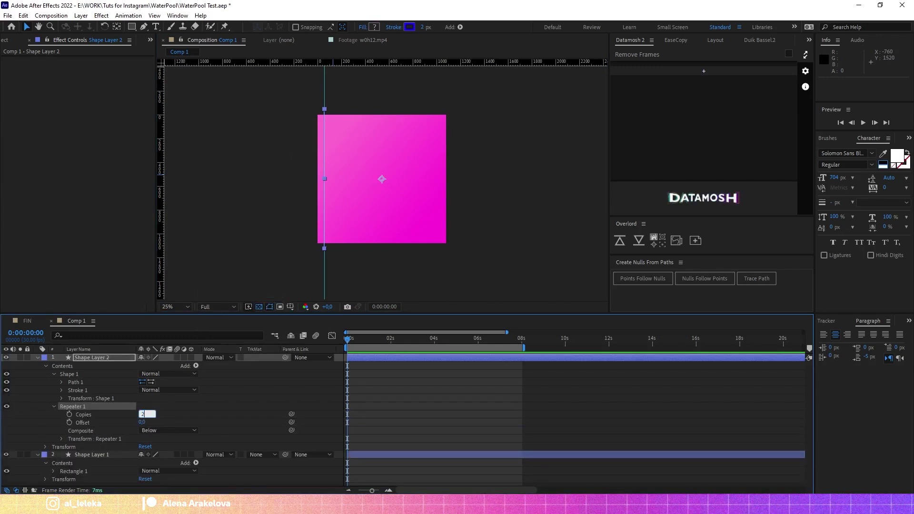
click(60, 439)
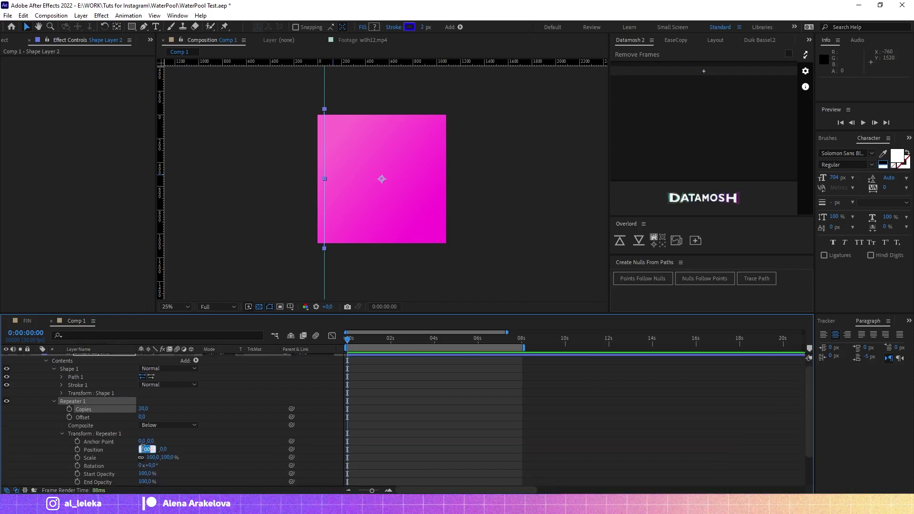
text(63)
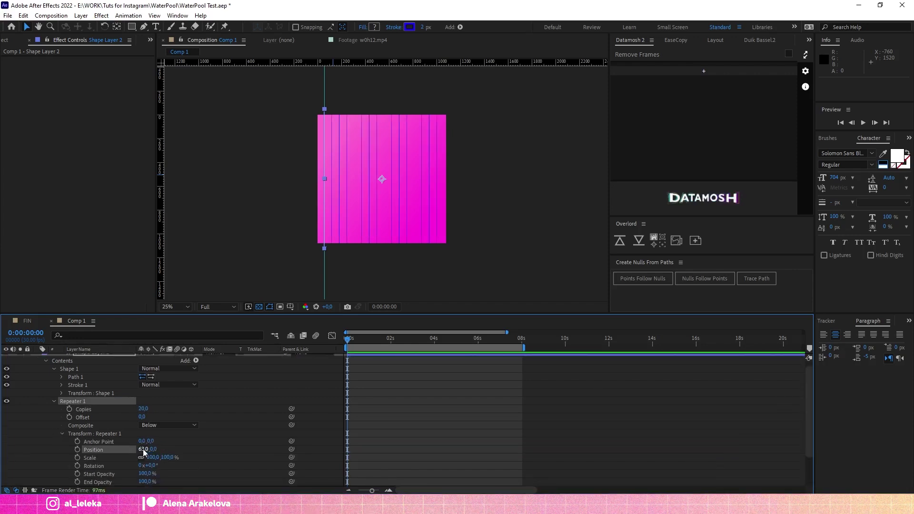
- Move Repeater 1 inside the Shape 1 group, above its transform properties
click(281, 369)
scroll(337, 208, up, 2)
drag(336, 208, 332, 274)
scroll(84, 388, up, 1)
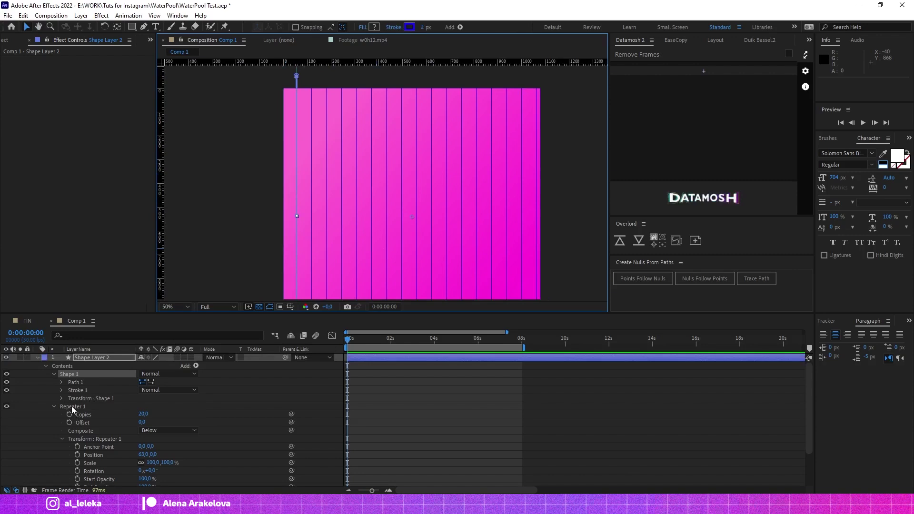
drag(72, 407, 75, 378)
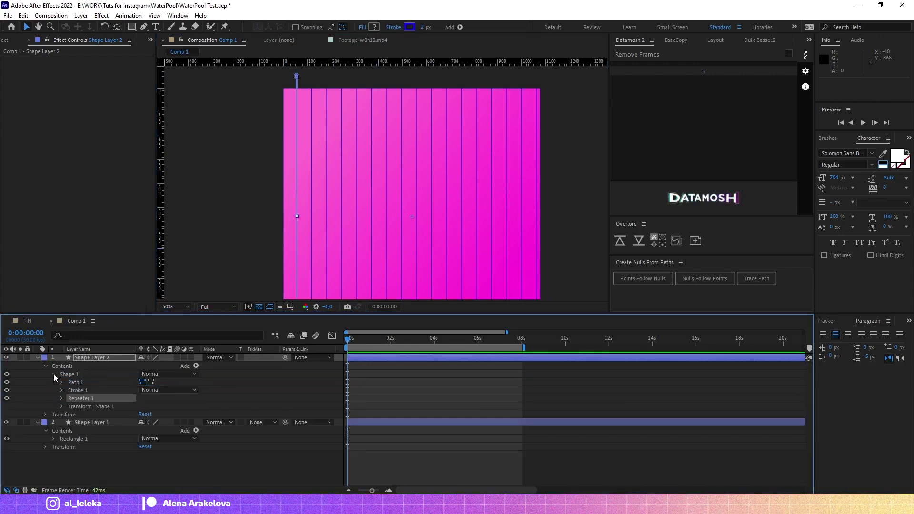
- Duplicate the Shape 1 group and rotate the copy 90° so horizontal lines cross the vertical ones as a grid
click(53, 374)
key(ctrl+d)
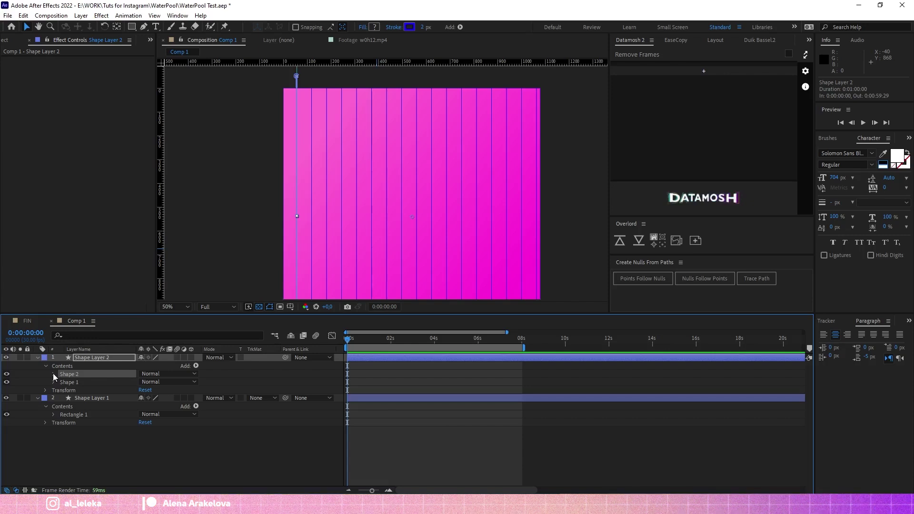
click(53, 374)
click(62, 398)
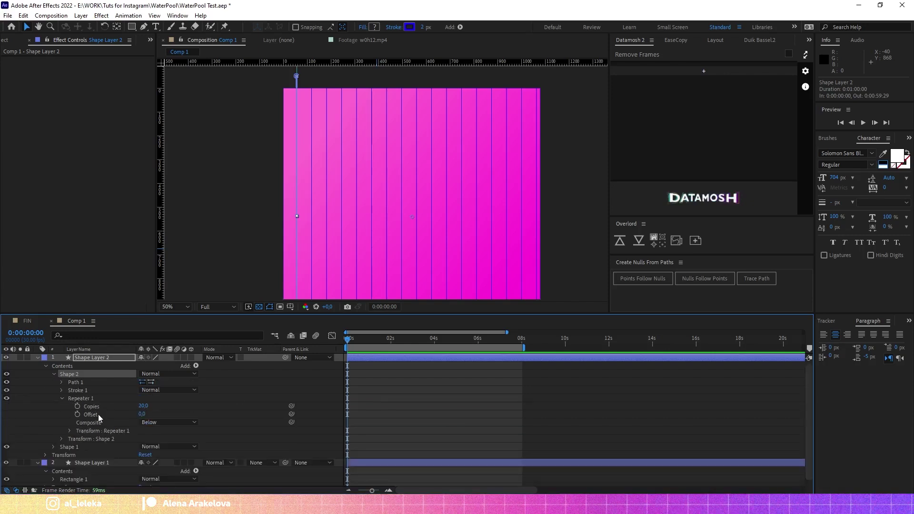
click(61, 439)
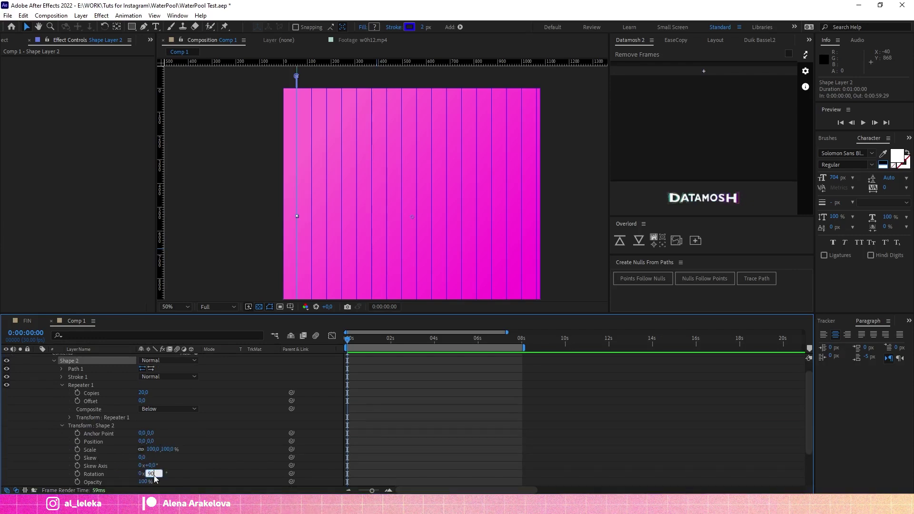
text(0)
key(Return)
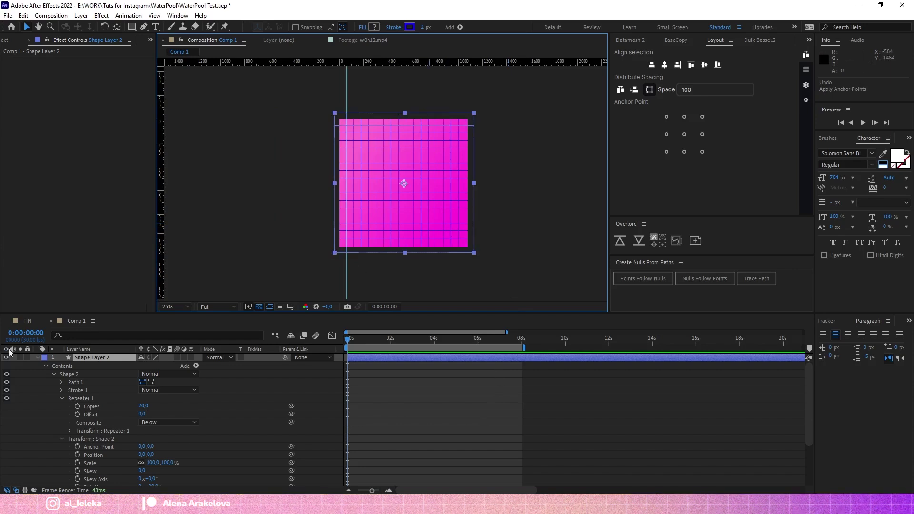
- Rename the grid layer to Line and the gradient rectangle layer to BG
click(38, 357)
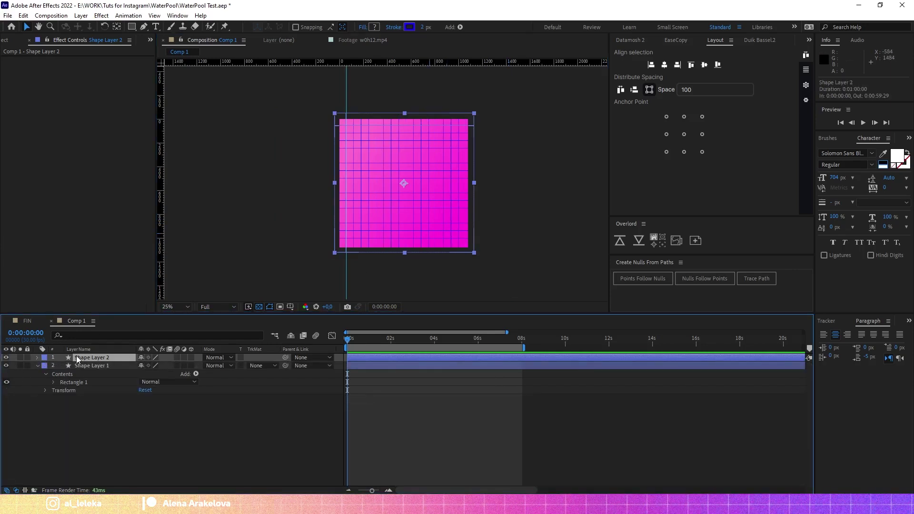
key(Return)
text(Line)
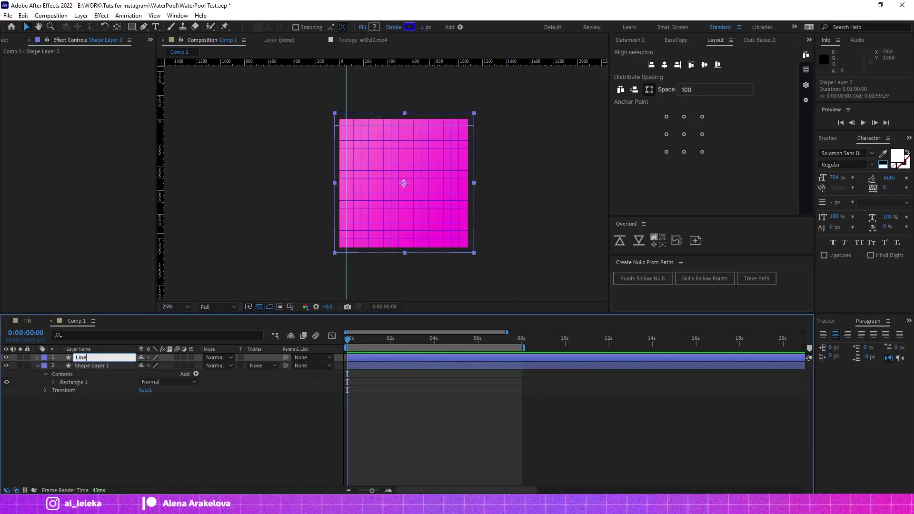
click(90, 364)
key(Return)
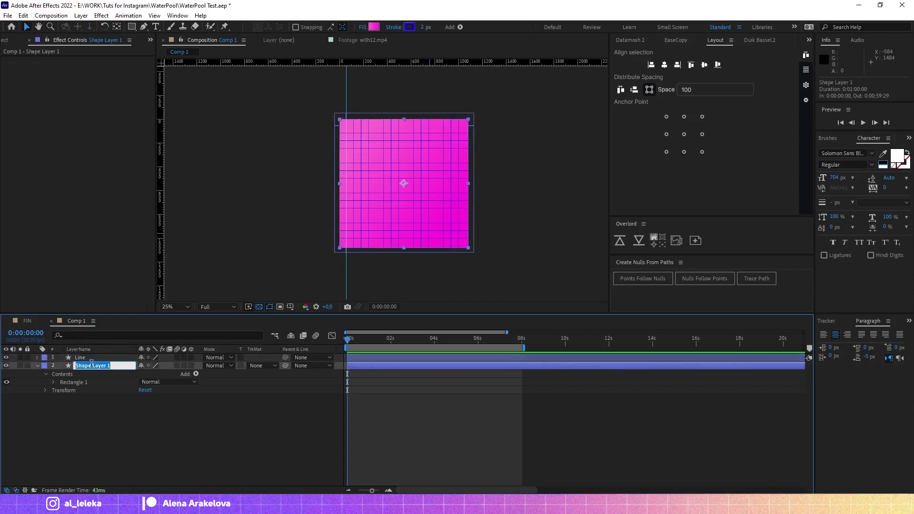
text(BG)
click(94, 358)
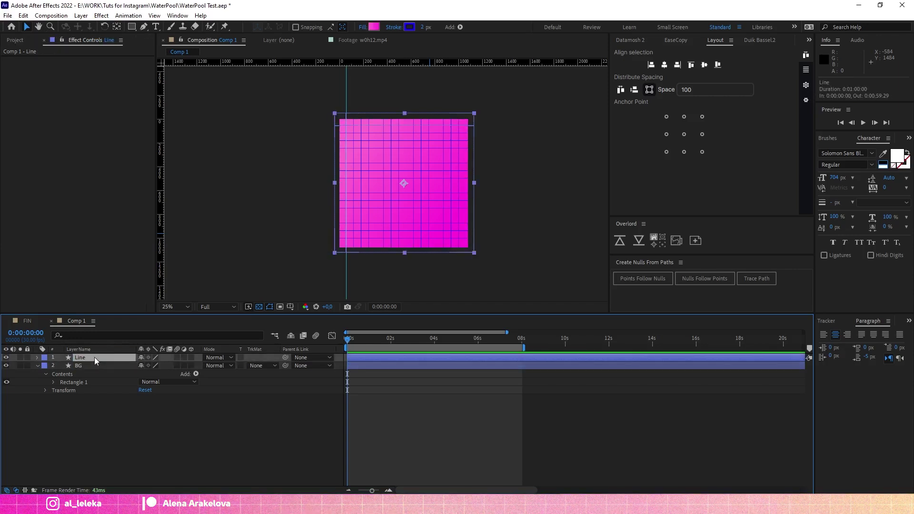
- Remove the vertical guide and apply the Turbulent Displace effect to the Line layer
drag(347, 274, 898, 139)
click(910, 138)
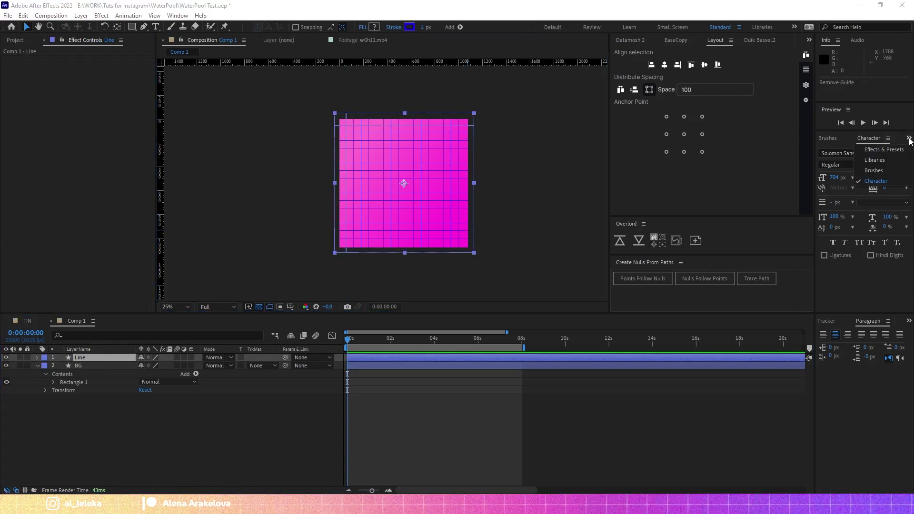
click(860, 161)
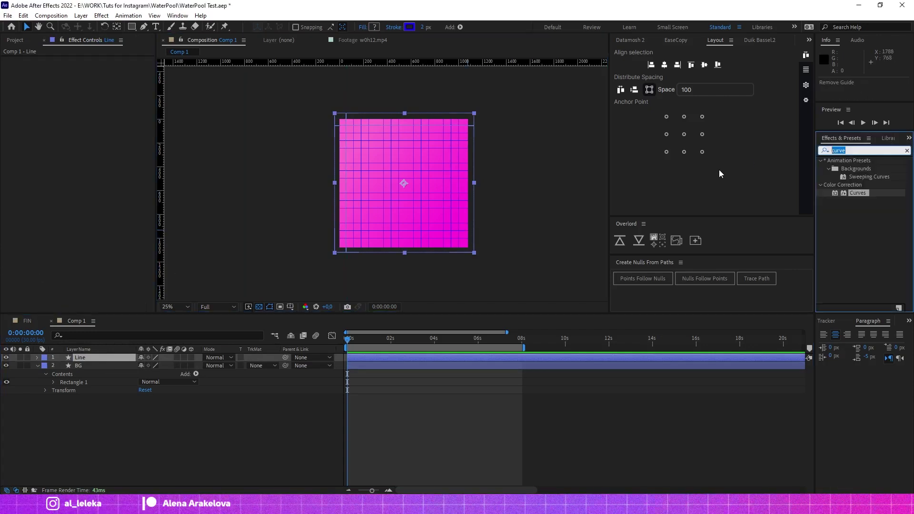
text(turb)
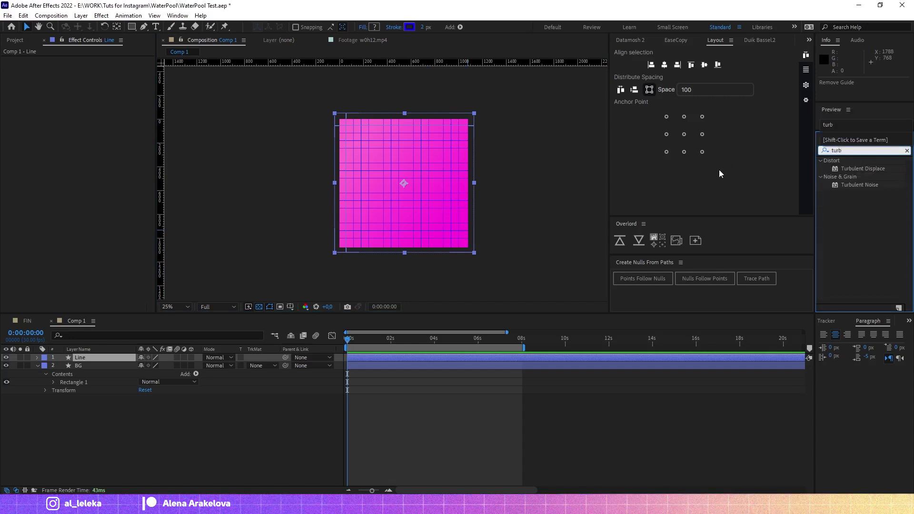
double_click(854, 170)
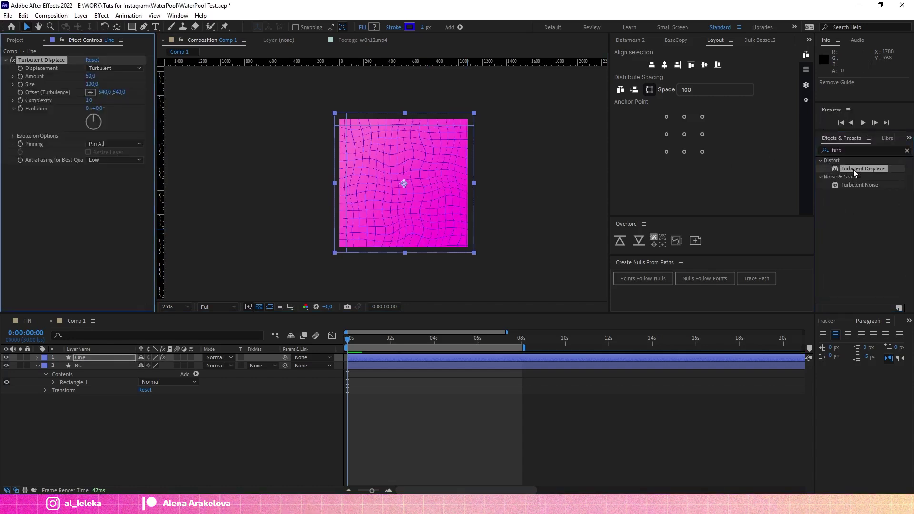
- Set the Turbulent Displace Amount to 26 and Size to 49 on the line grid
scroll(398, 181, up, 2)
drag(397, 181, 375, 193)
drag(89, 76, 70, 90)
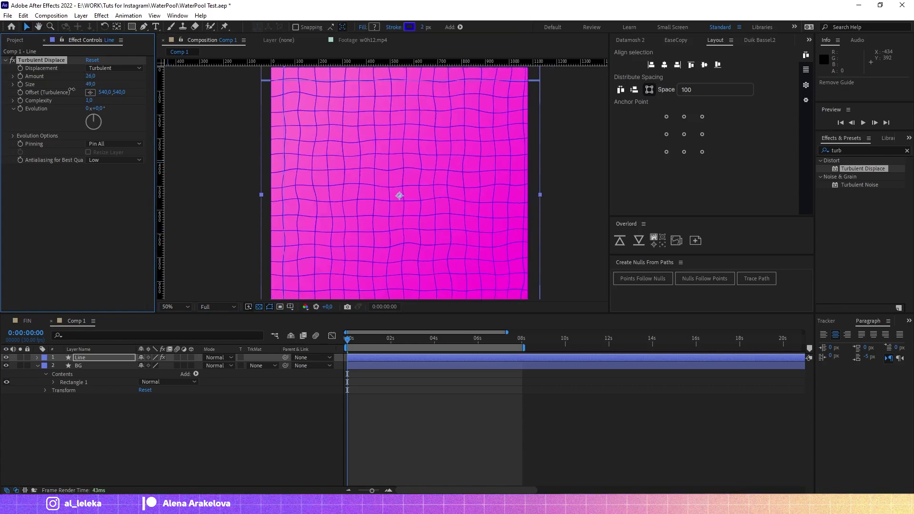
- Animate the Evolution of Turbulent Displace with the expression time*100, leaving no keyframe on it
click(20, 108)
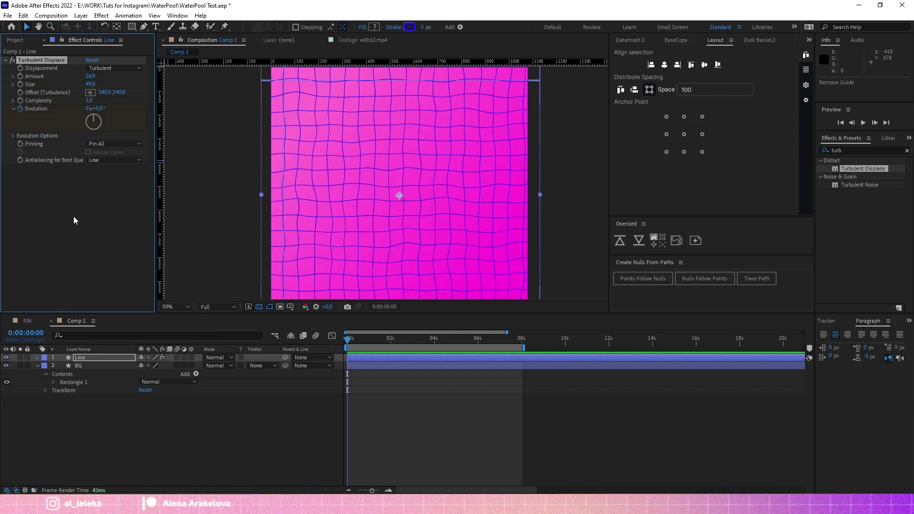
key(u)
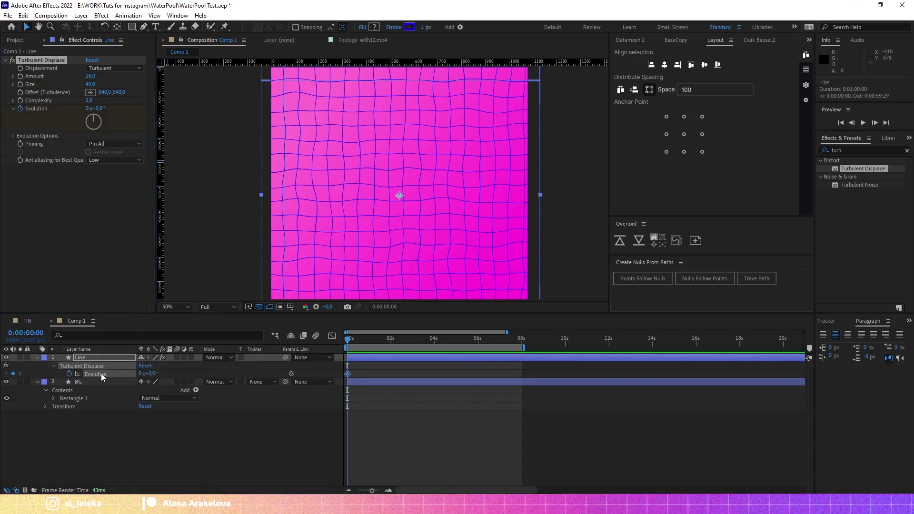
click(101, 373)
key(alt+shift+equal)
text(time*100)
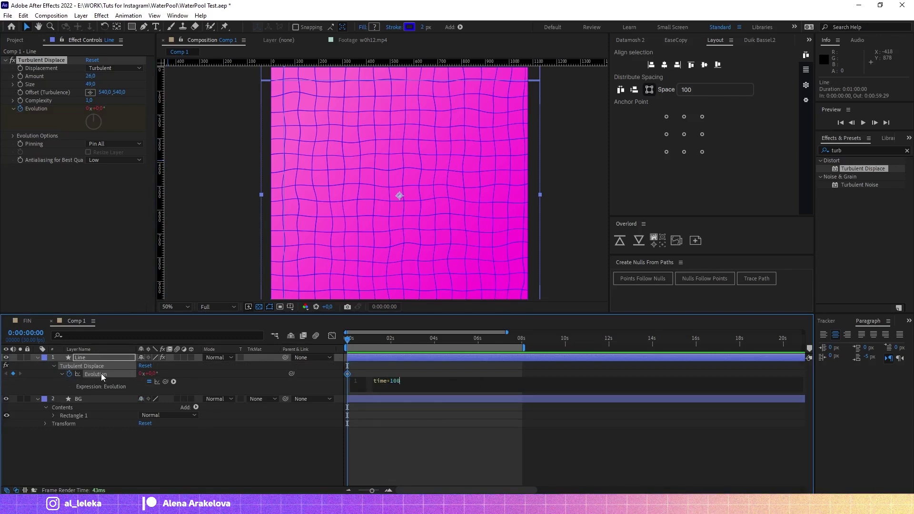
click(182, 377)
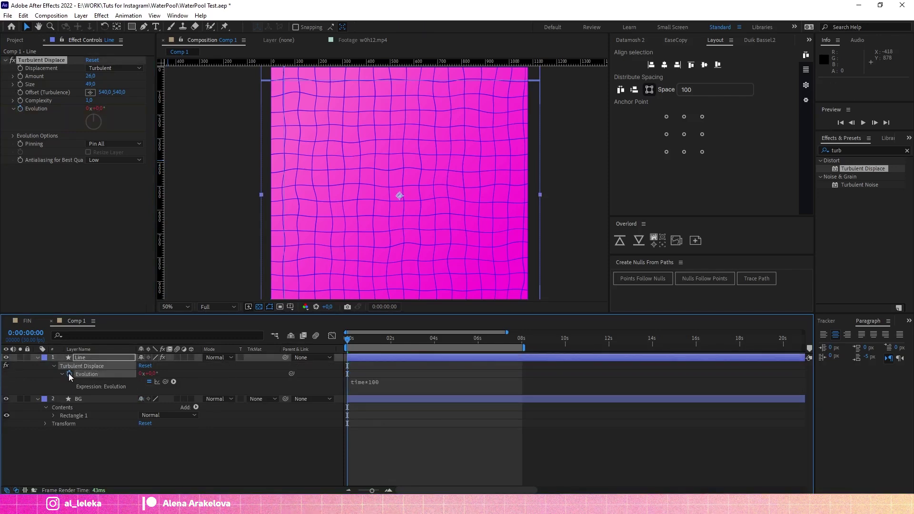
- Preview the animated grid, set the Turbulent Displace Amount to 50, and collapse both layers at the start of the timeline
key(space)
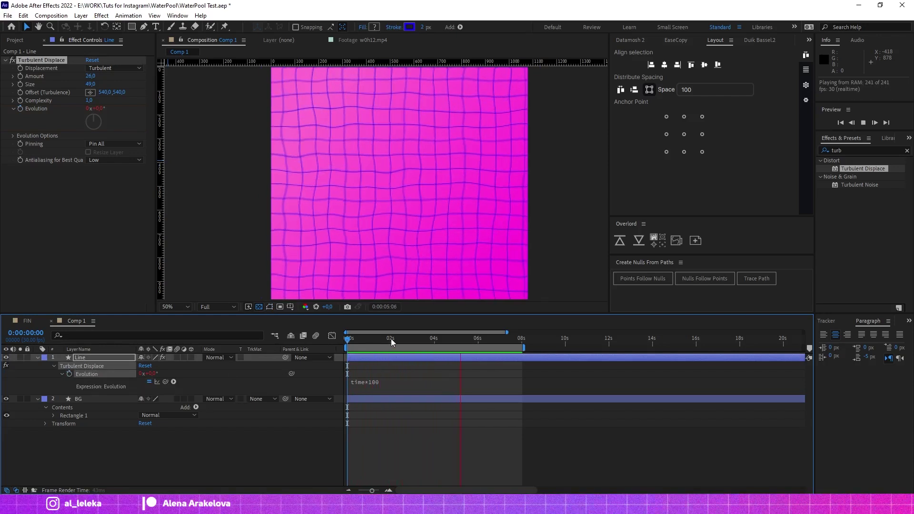
drag(393, 341, 431, 341)
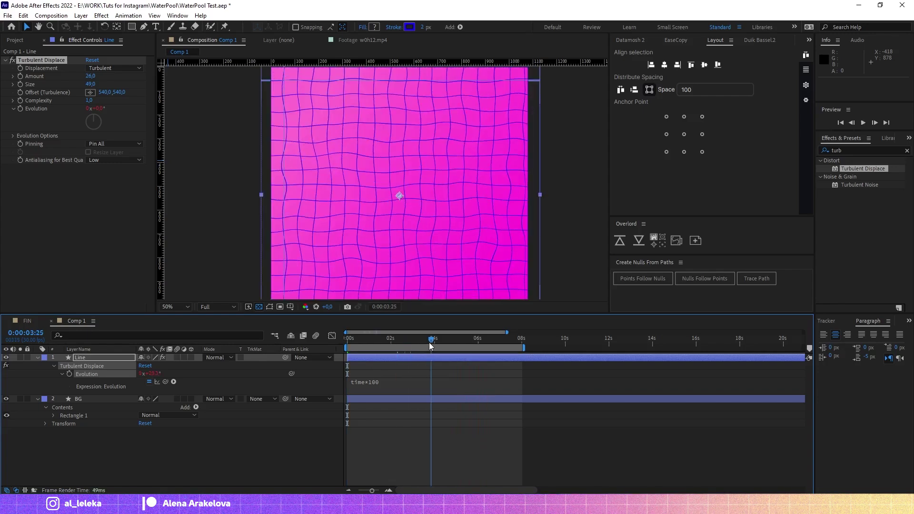
drag(92, 76, 109, 84)
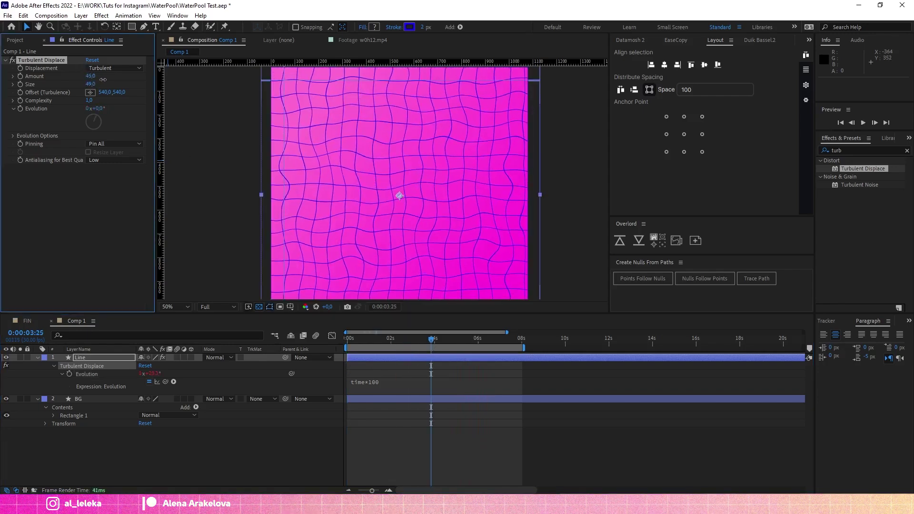
key(space)
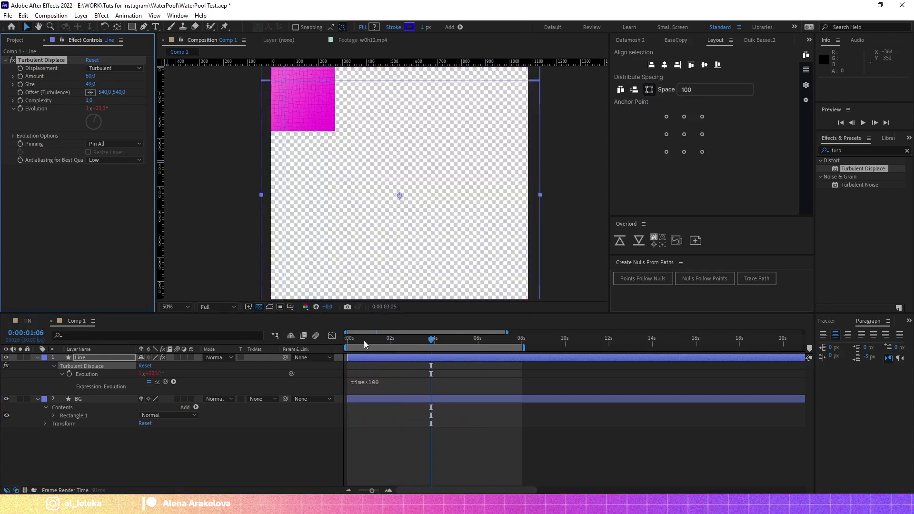
drag(364, 341, 337, 346)
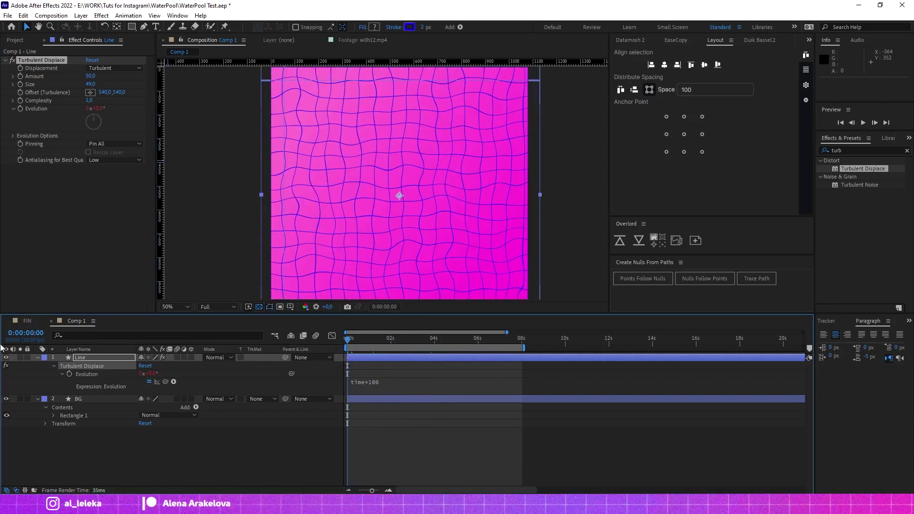
click(36, 357)
click(38, 366)
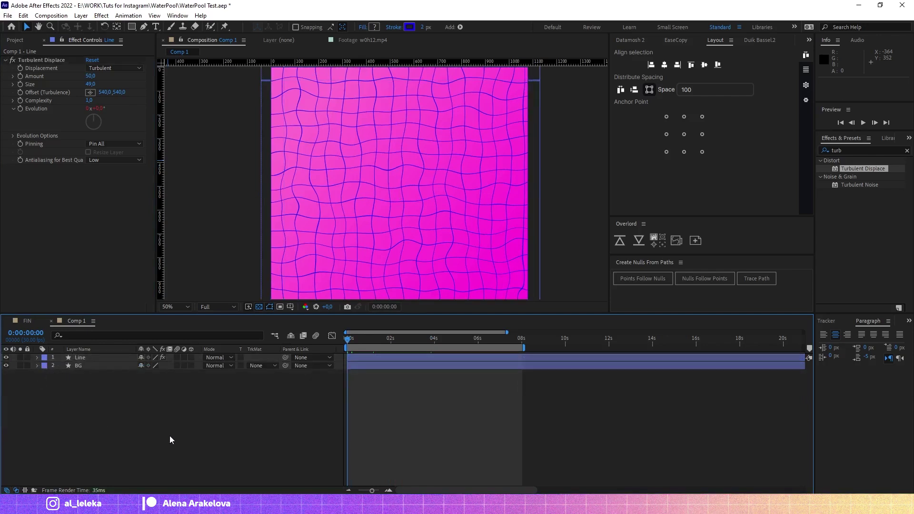
- Add the white text "Ae" over the grid and center it horizontally and vertically in the composition
click(363, 206)
text(Ae)
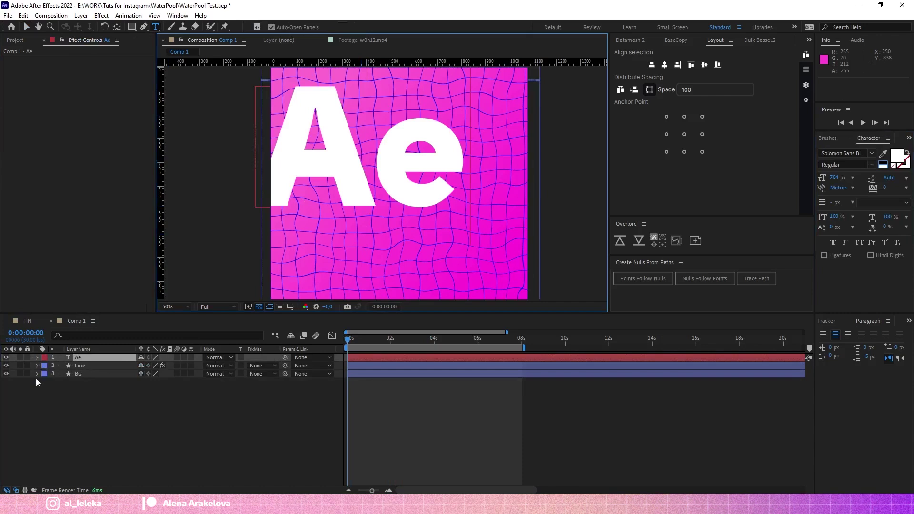
click(98, 358)
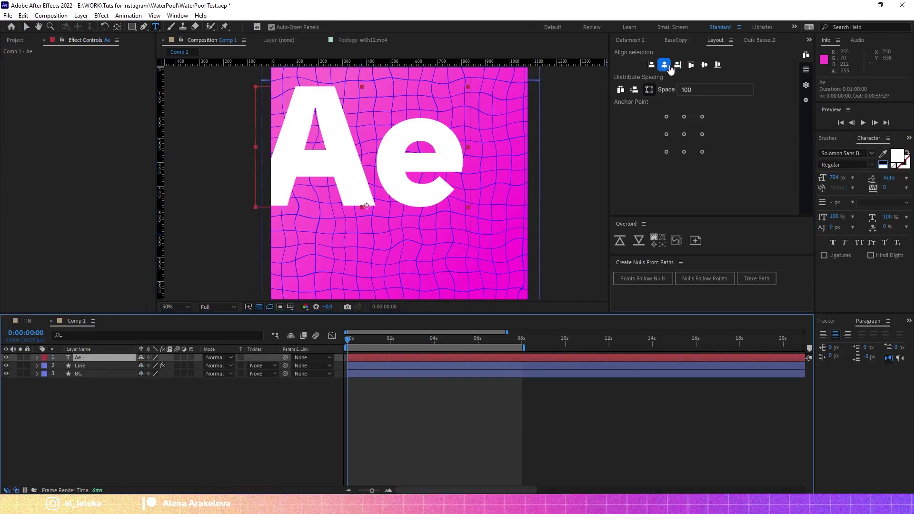
click(664, 65)
click(705, 64)
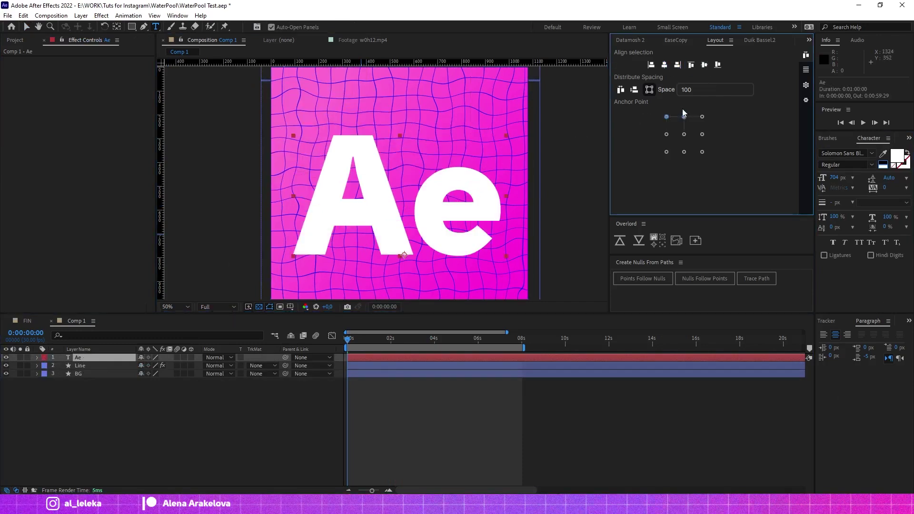
- Center the Ae text's anchor point and move the text up to position 540, 524
scroll(387, 179, down, 2)
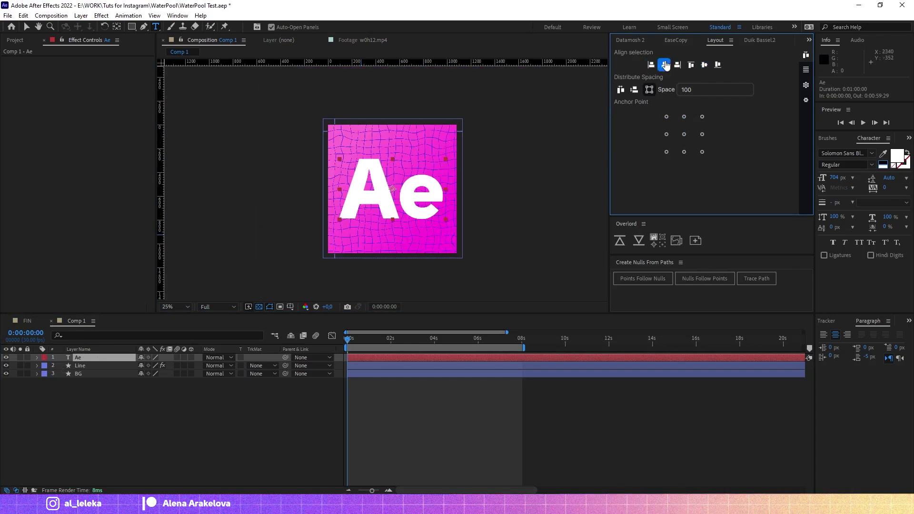
key(v)
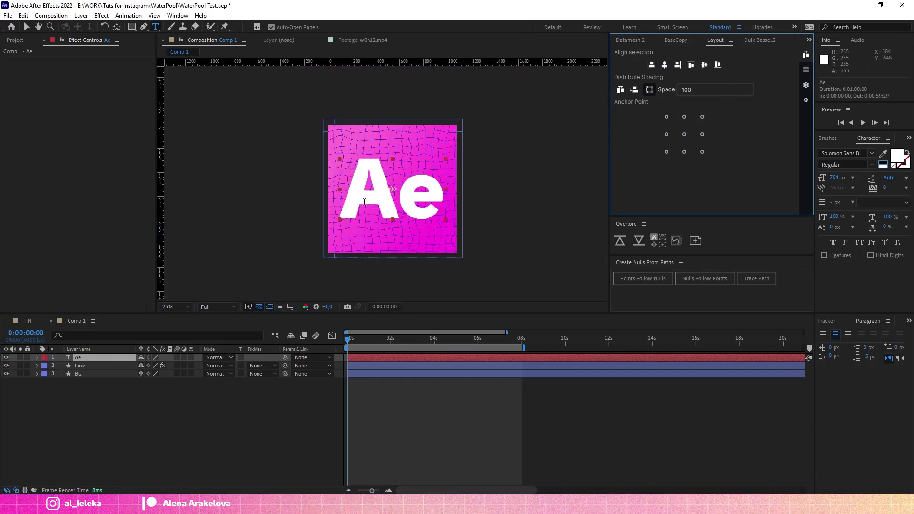
scroll(365, 204, up, 2)
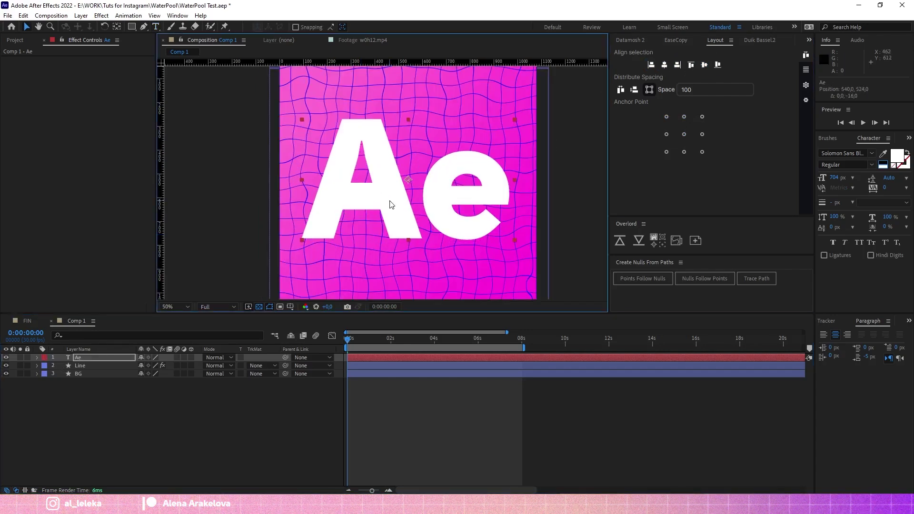
- Pre-compose the Ae text layer as TEXT and open the new composition
key(ctrl+shift+c)
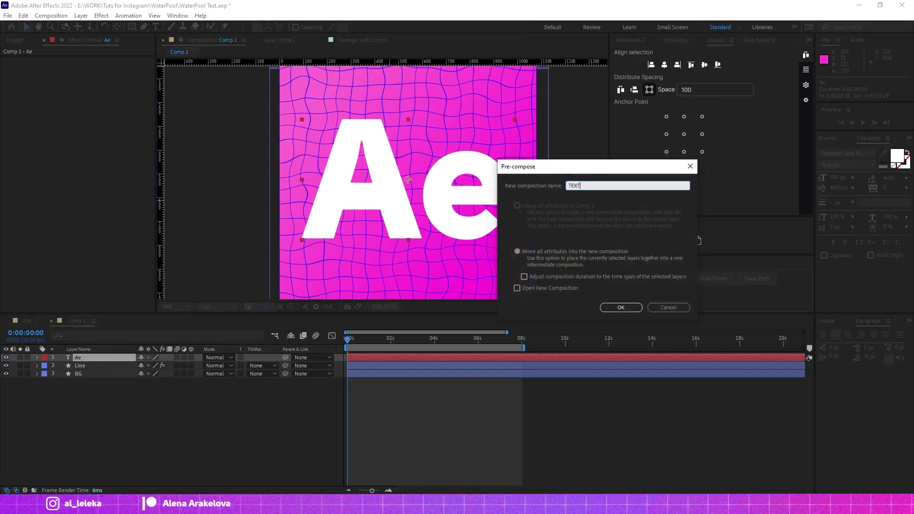
key(Return)
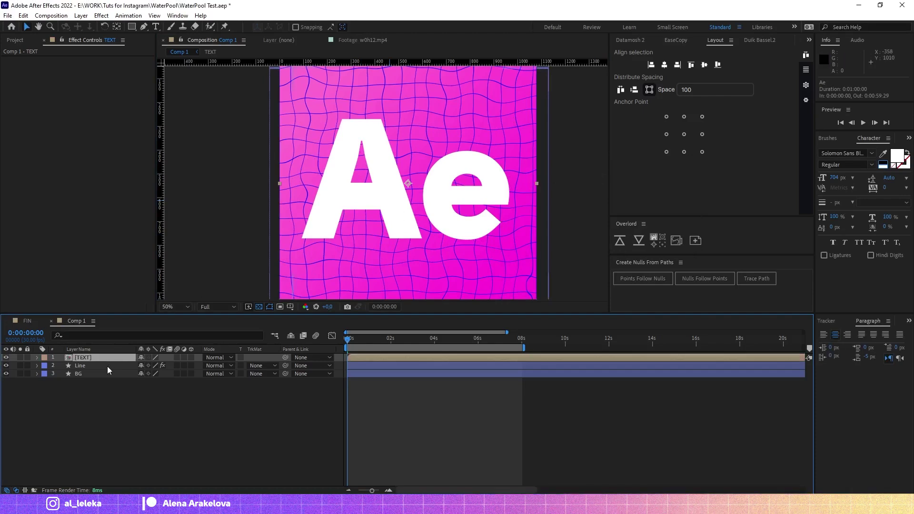
double_click(115, 358)
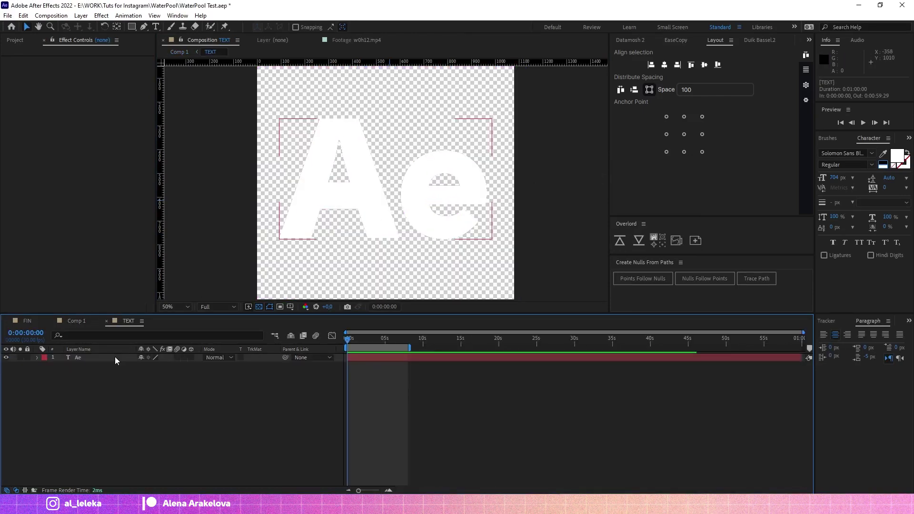
- Add a Bevel and Emboss layer style to the Ae text and set its Size to 66
right_click(87, 359)
mouse_move(122, 203)
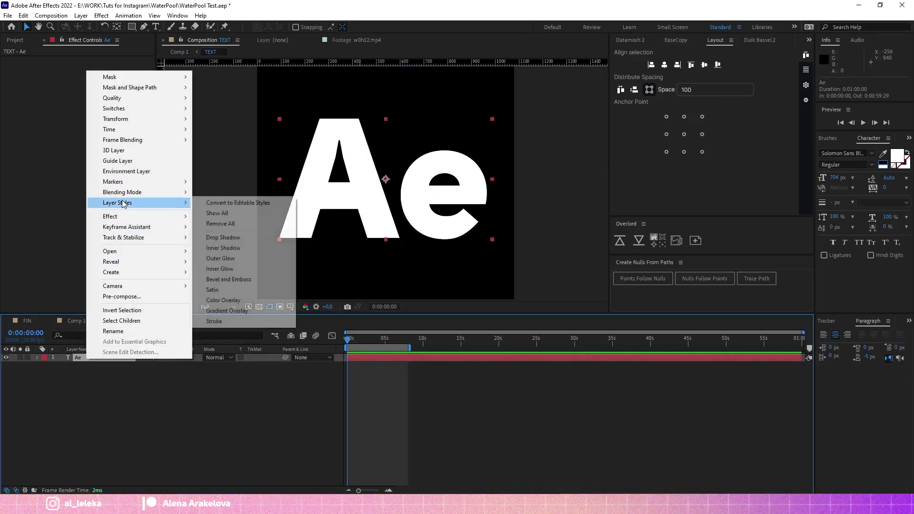
click(239, 279)
click(52, 399)
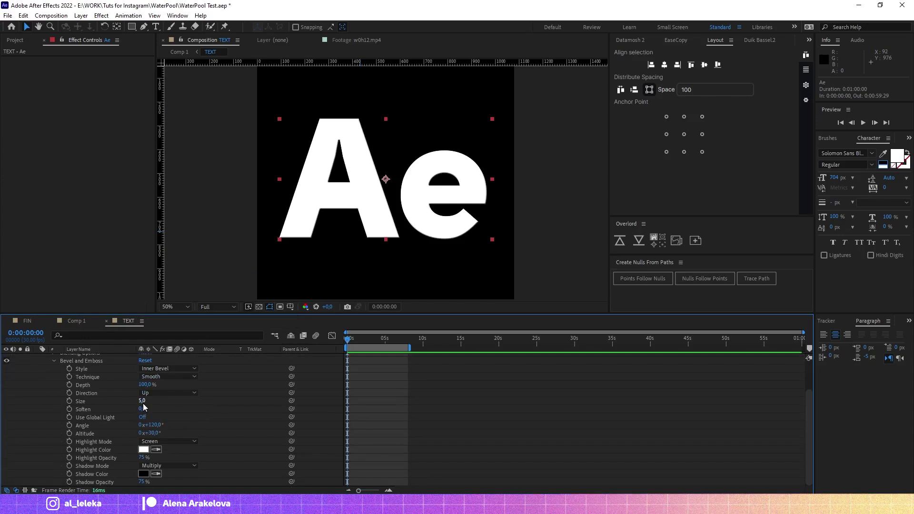
drag(144, 404, 200, 406)
key(ctrl+z)
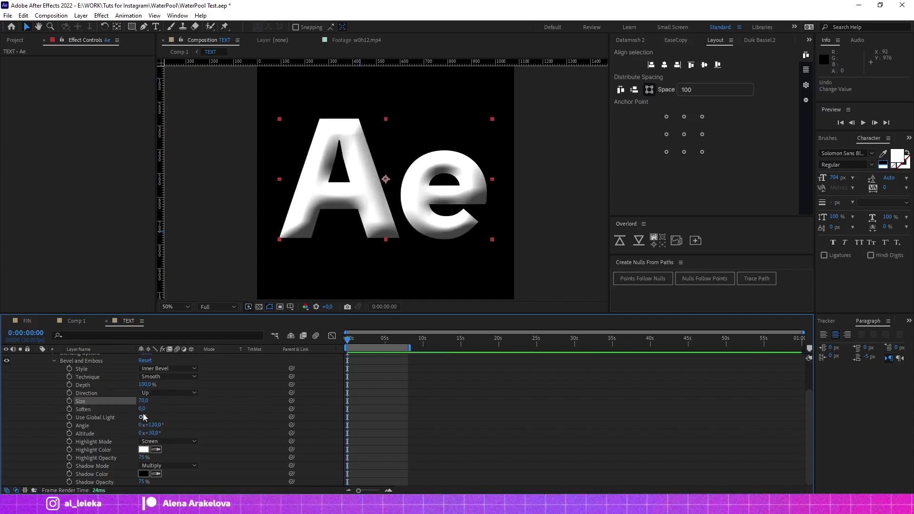
mouse_move(142, 410)
mouse_down()
mouse_move(170, 402)
mouse_move(143, 404)
mouse_up()
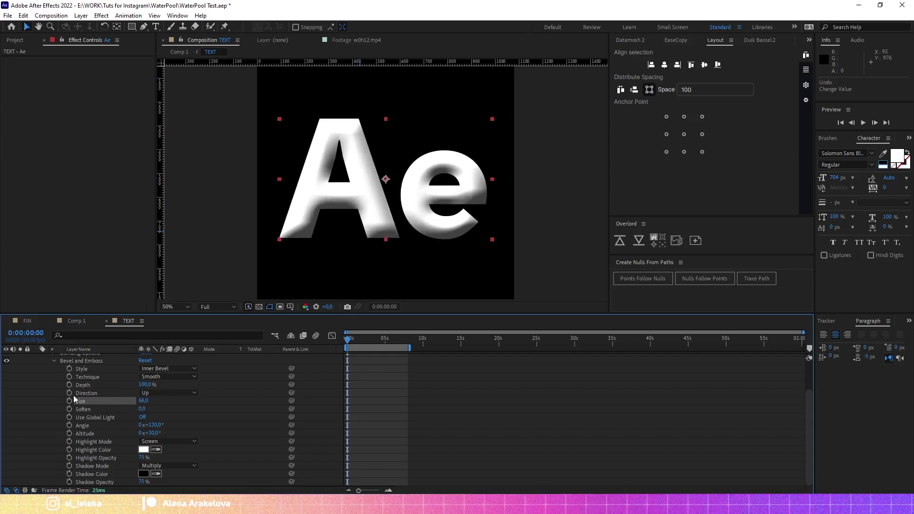
- Add an Inner Glow layer style to the Ae text and expand its settings
scroll(73, 395, up, 2)
right_click(103, 358)
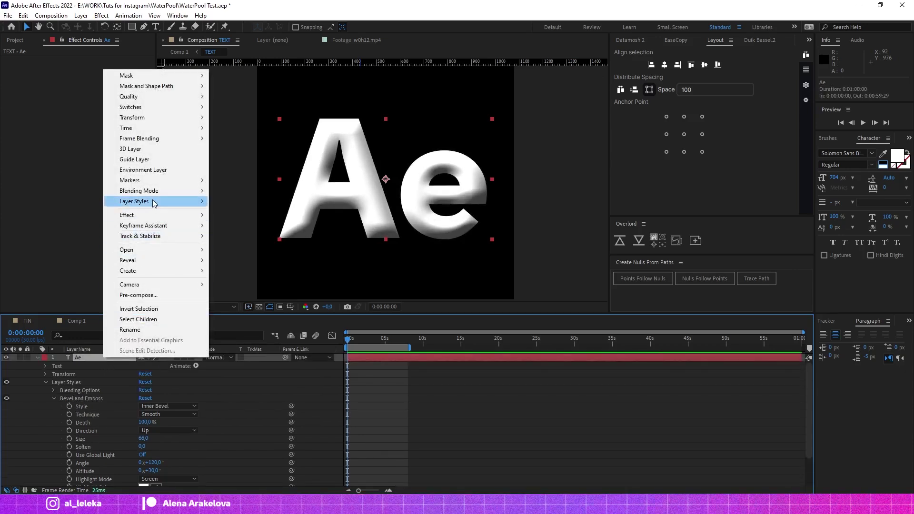
mouse_move(156, 201)
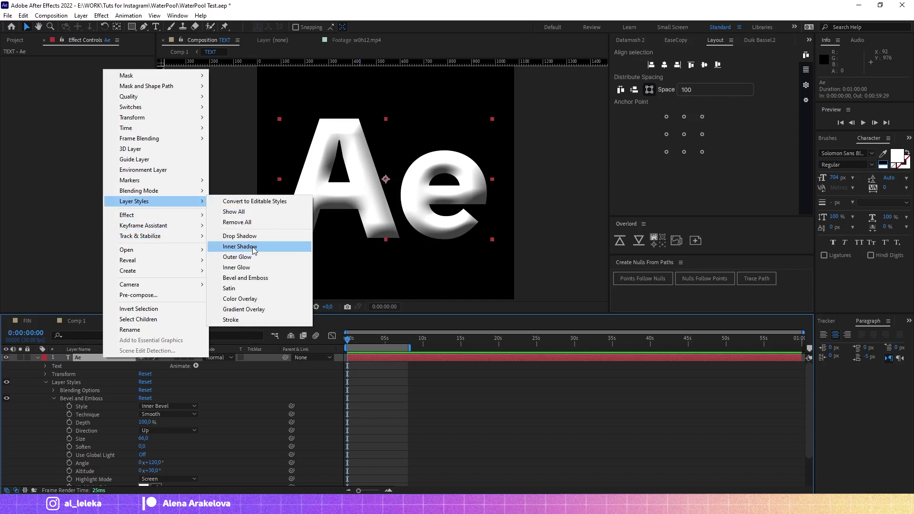
click(237, 267)
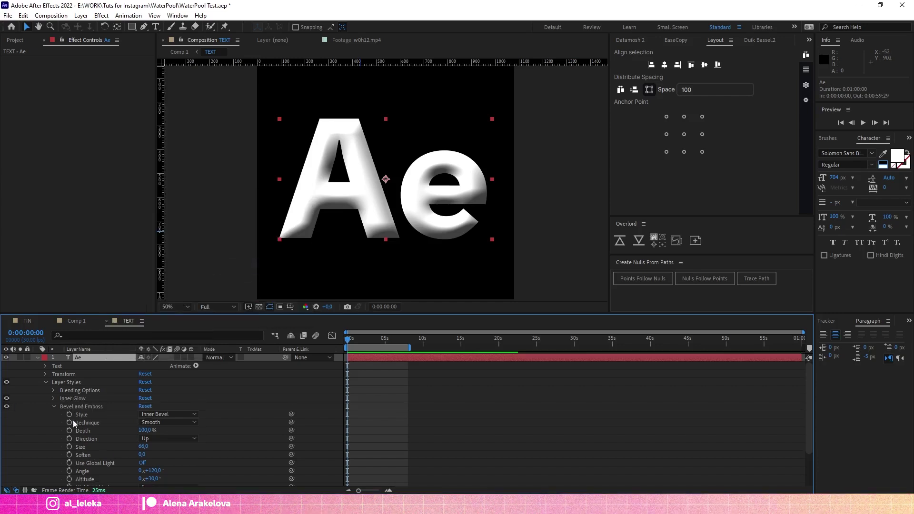
click(53, 399)
scroll(53, 400, down, 1)
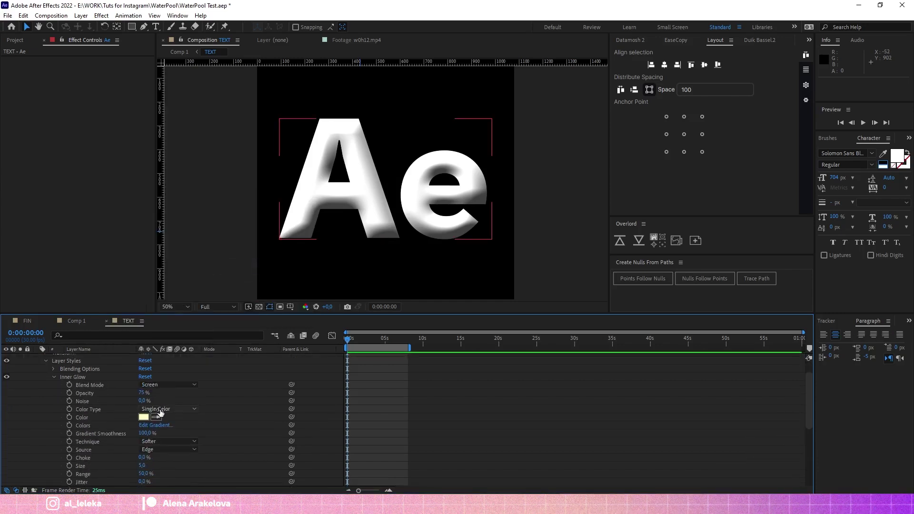
- Set the Ae text's Inner Glow color to black, its Blend Mode to Multiply and its Size to 75
click(143, 417)
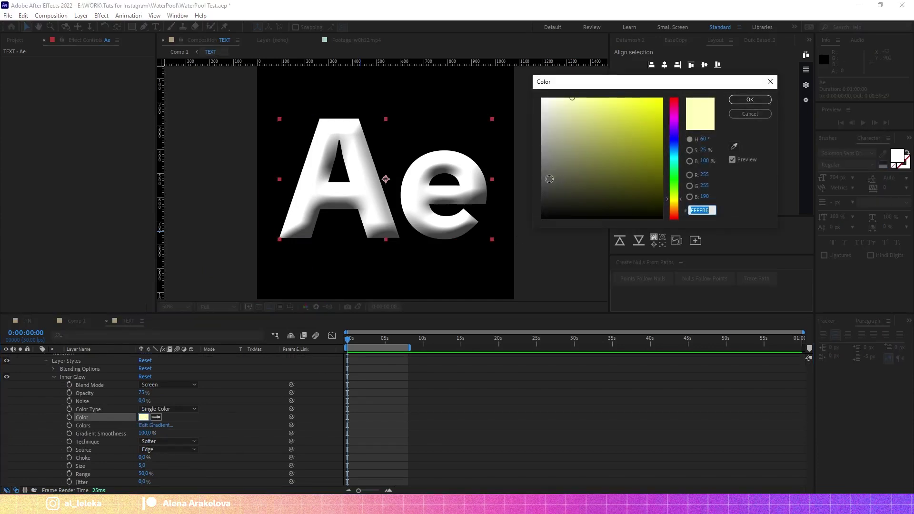
drag(549, 178, 515, 218)
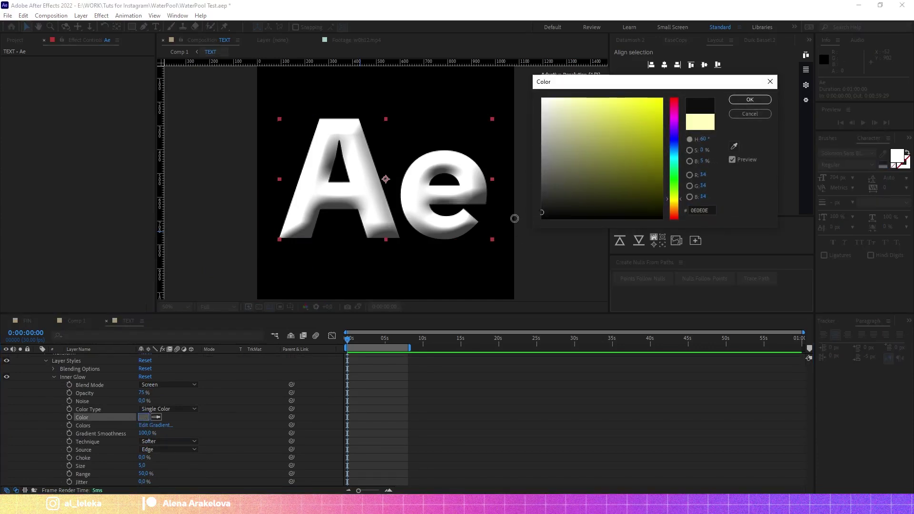
click(745, 102)
click(188, 384)
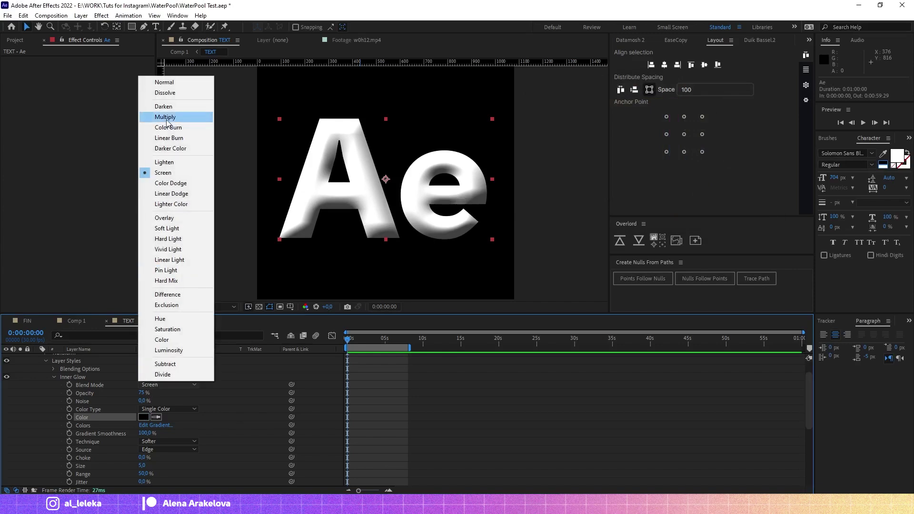
click(175, 120)
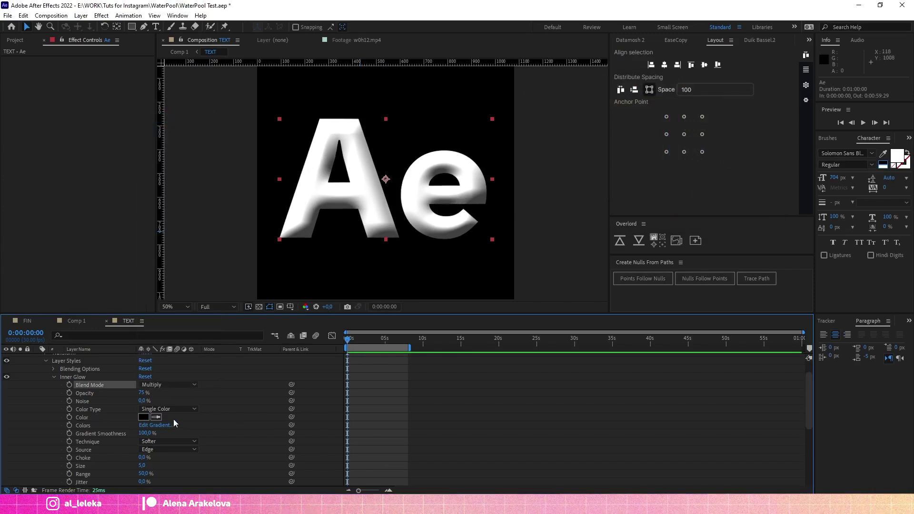
drag(144, 467, 183, 470)
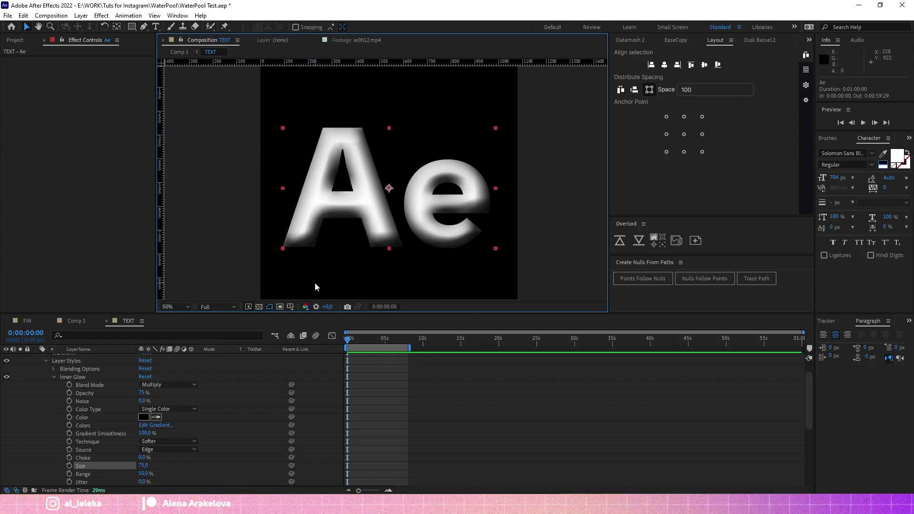
- Add a Fast Box Blur effect to the Ae text and set its Blur Radius to 9
scroll(118, 423, up, 2)
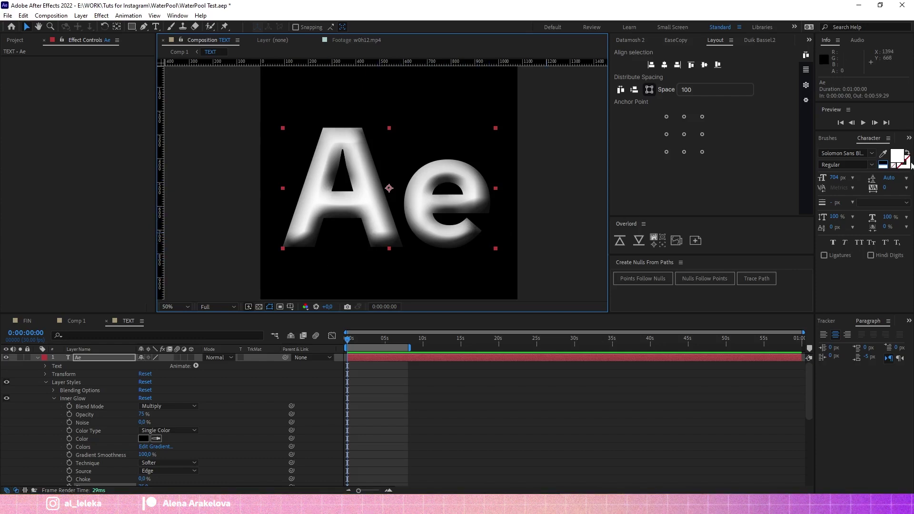
click(909, 138)
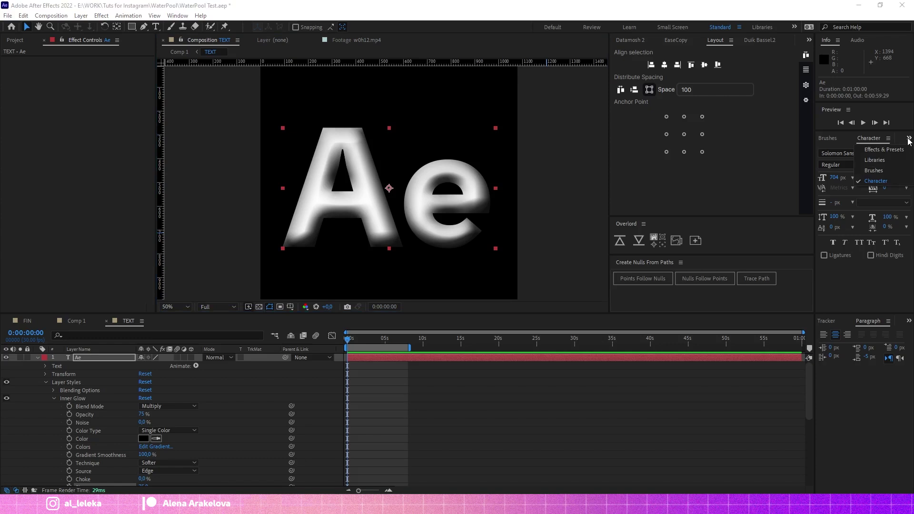
click(884, 150)
double_click(846, 151)
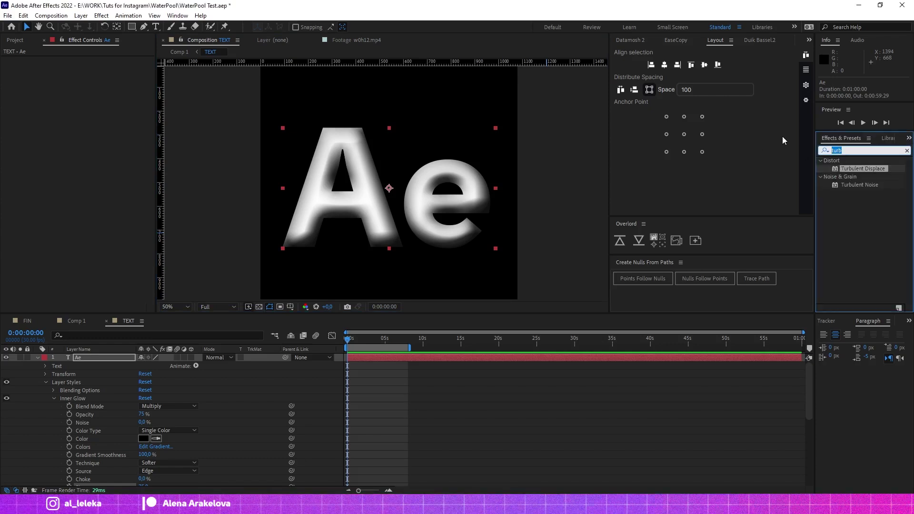
text(fast)
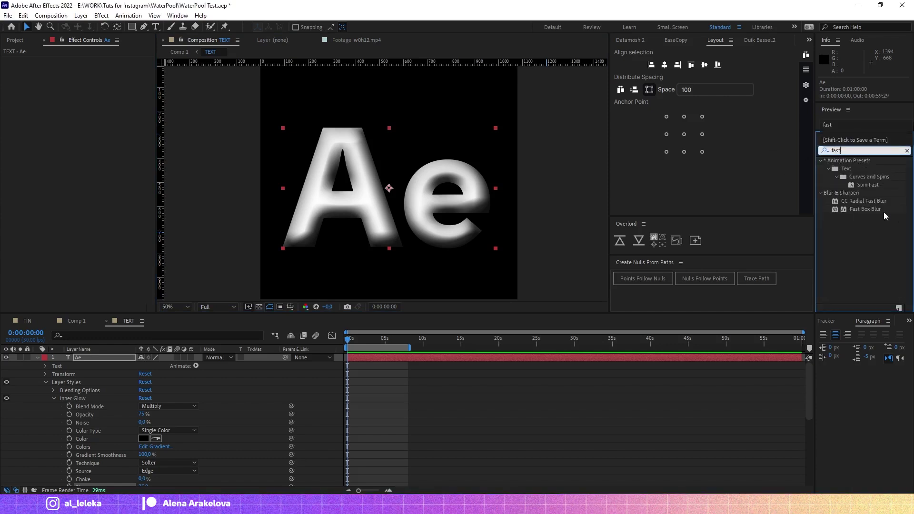
double_click(872, 209)
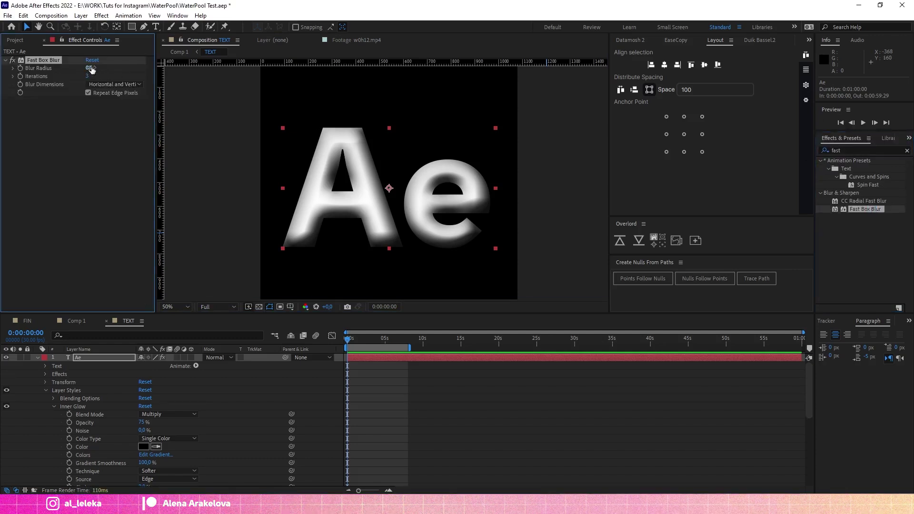
drag(89, 68, 97, 70)
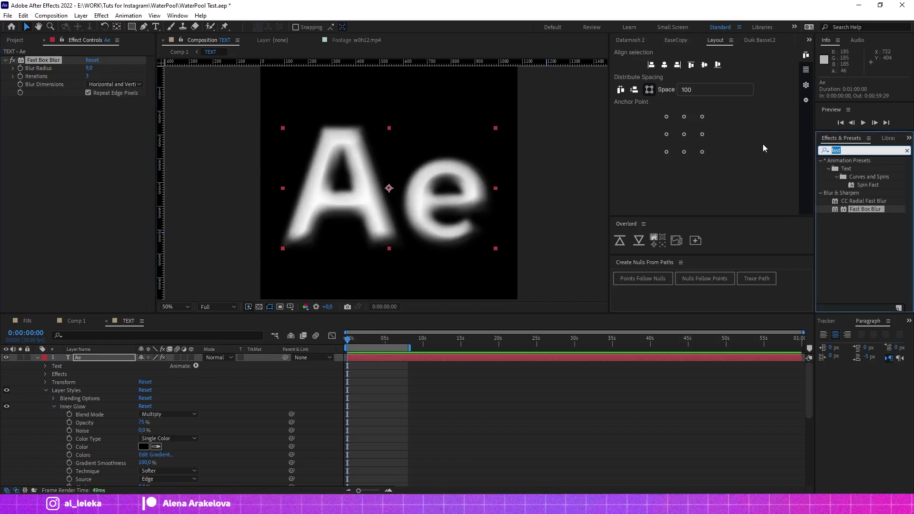
- Add a Curves effect to the Ae text and steepen its Alpha curve by moving both end points toward the middle
text(cur)
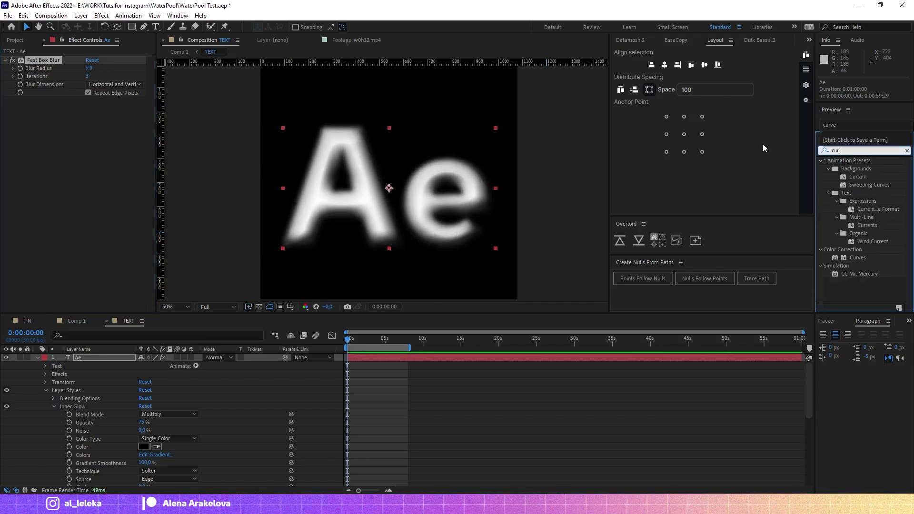
text(v)
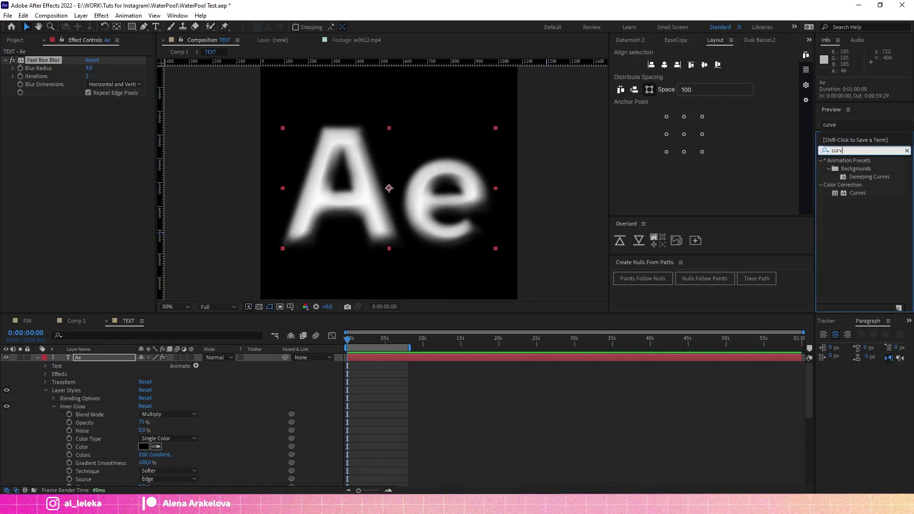
double_click(872, 192)
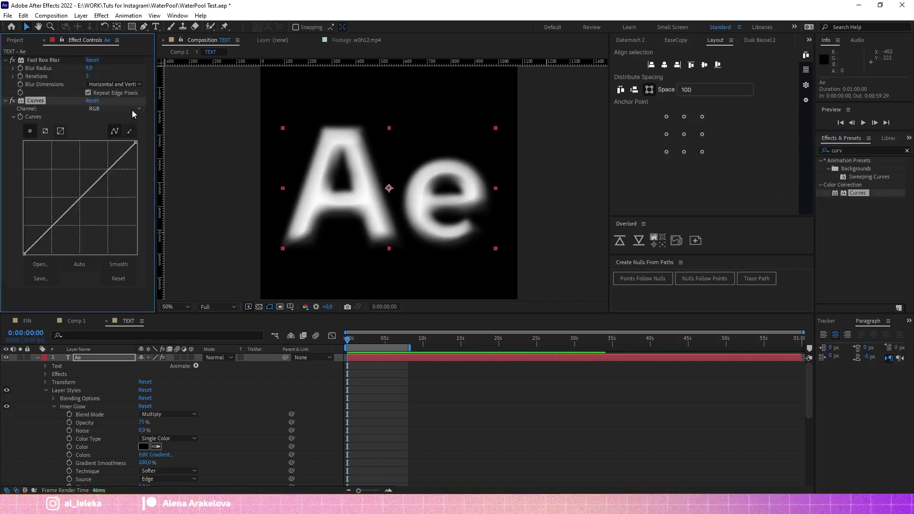
click(114, 108)
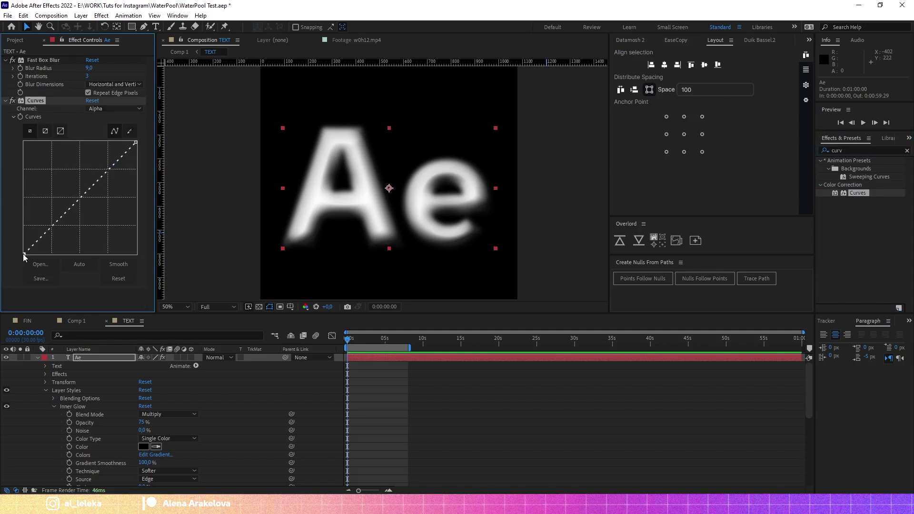
drag(24, 253, 72, 261)
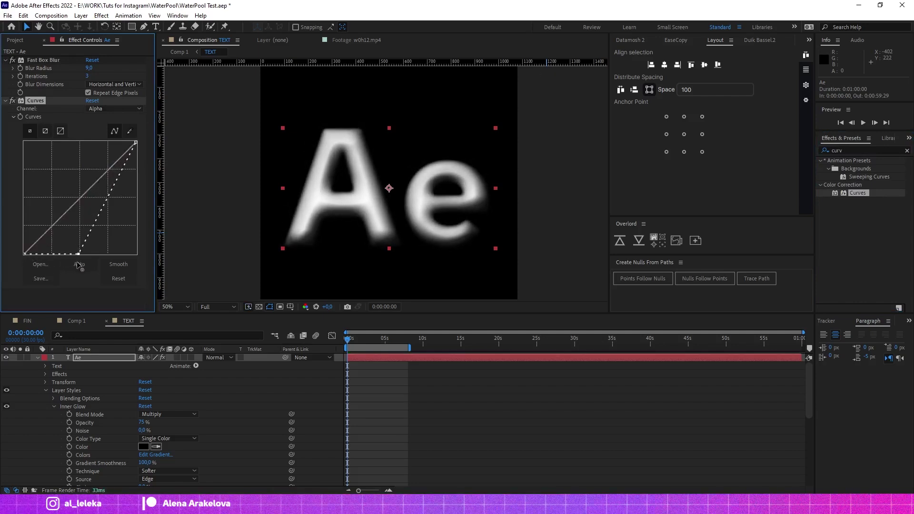
drag(135, 143, 86, 143)
scroll(433, 200, up, 2)
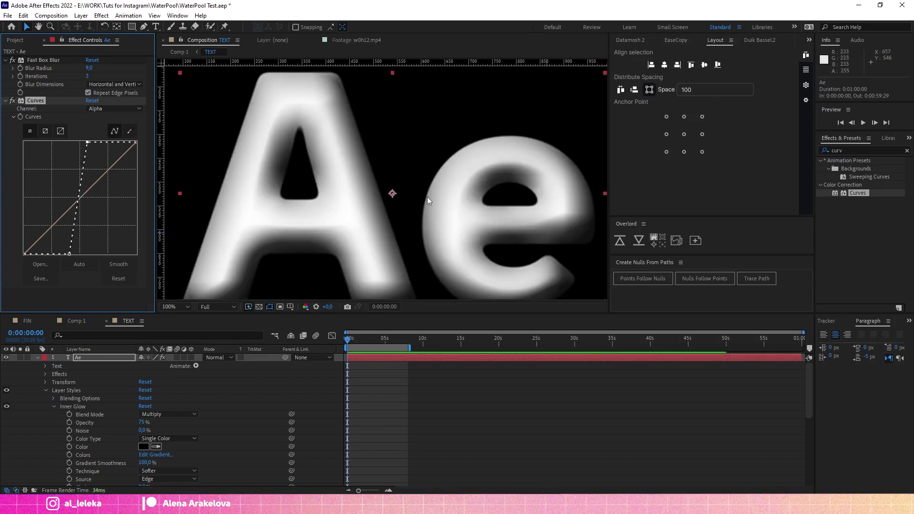
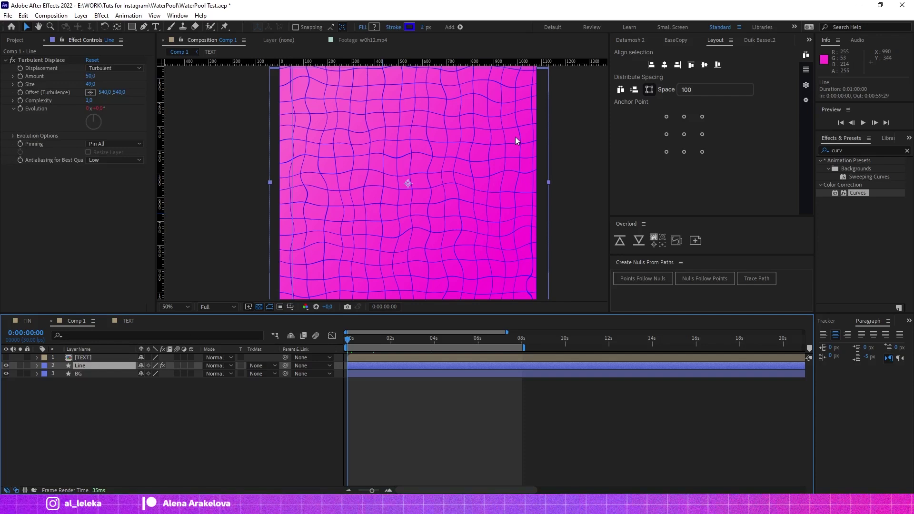
- Add a Displacement Map effect to the Line layer and use the TEXT layer as its displacement map layer
click(852, 151)
text(disp)
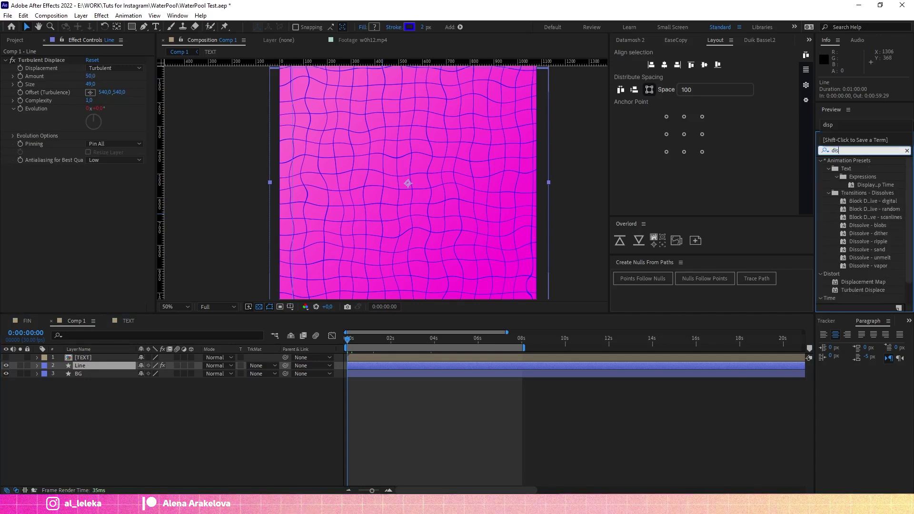
double_click(876, 201)
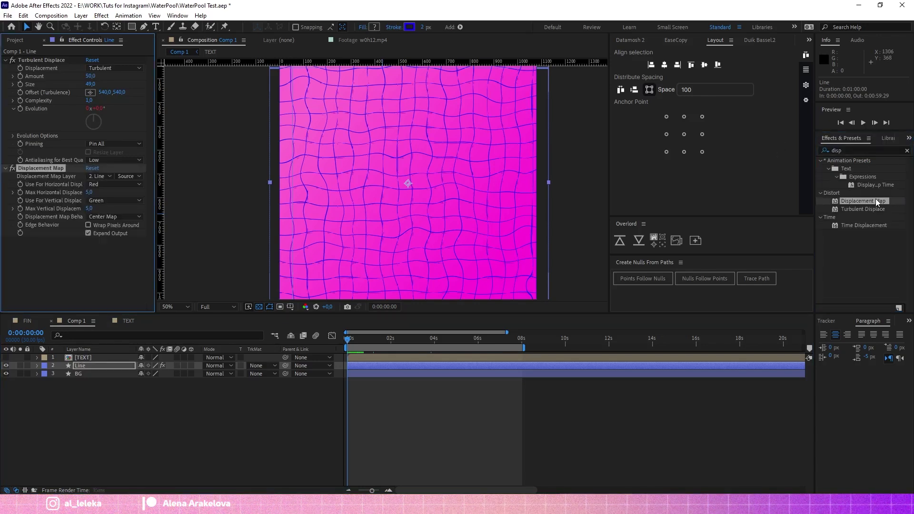
click(100, 177)
click(111, 200)
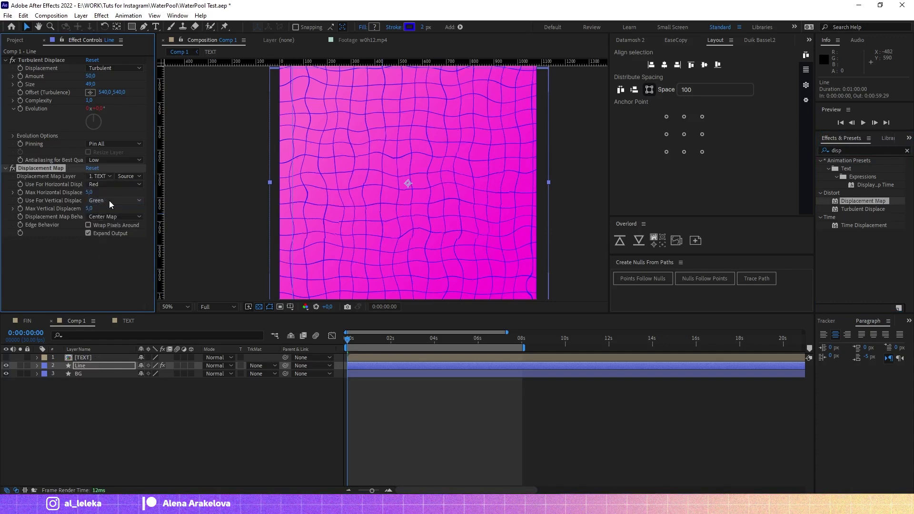
- Drive the Line layer's horizontal and vertical displacement by Luminance, with maximum displacements of 65 horizontally and 72 vertically
click(97, 186)
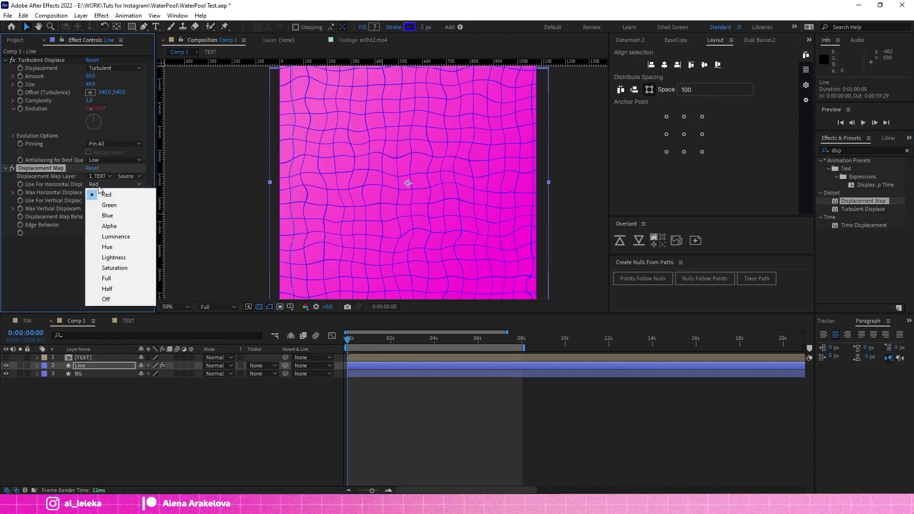
click(121, 241)
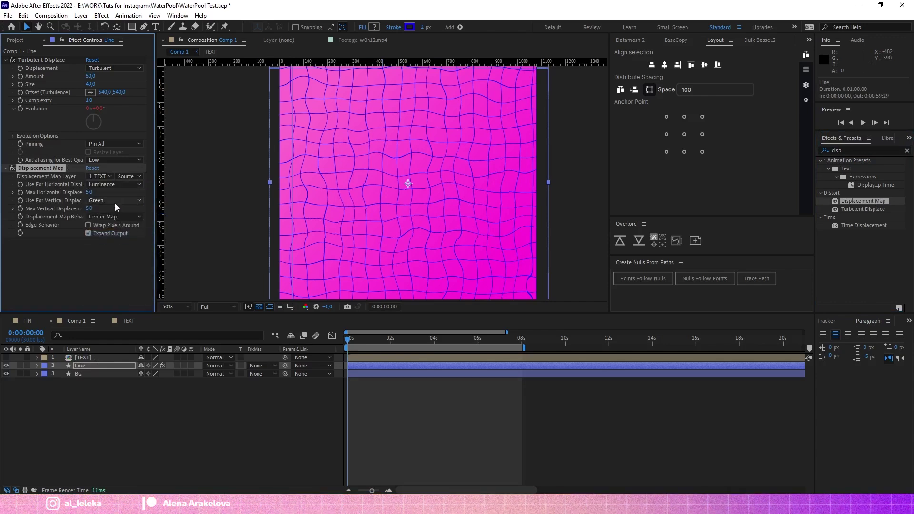
click(115, 201)
click(116, 253)
mouse_move(99, 191)
mouse_down()
mouse_move(122, 210)
mouse_move(102, 195)
mouse_up()
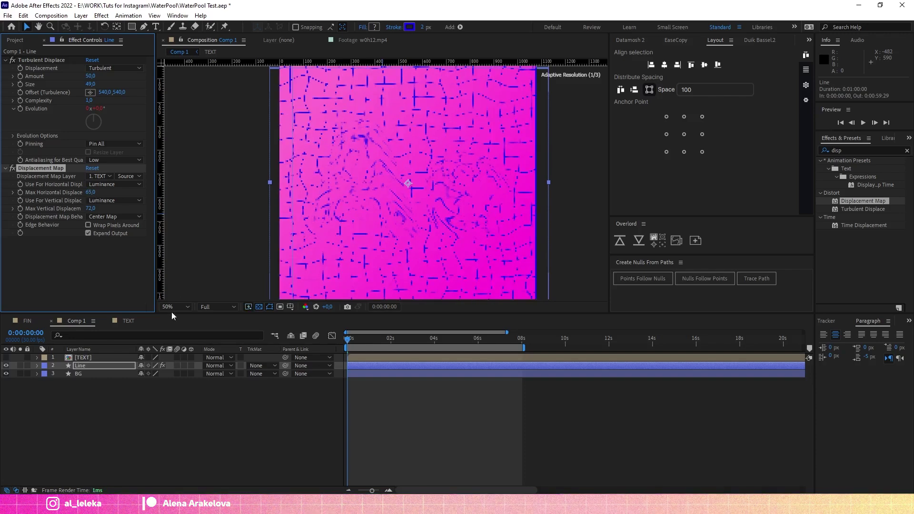
- Check the beveled text in the TEXT composition and preview the displaced grid animation in Comp 1
click(119, 321)
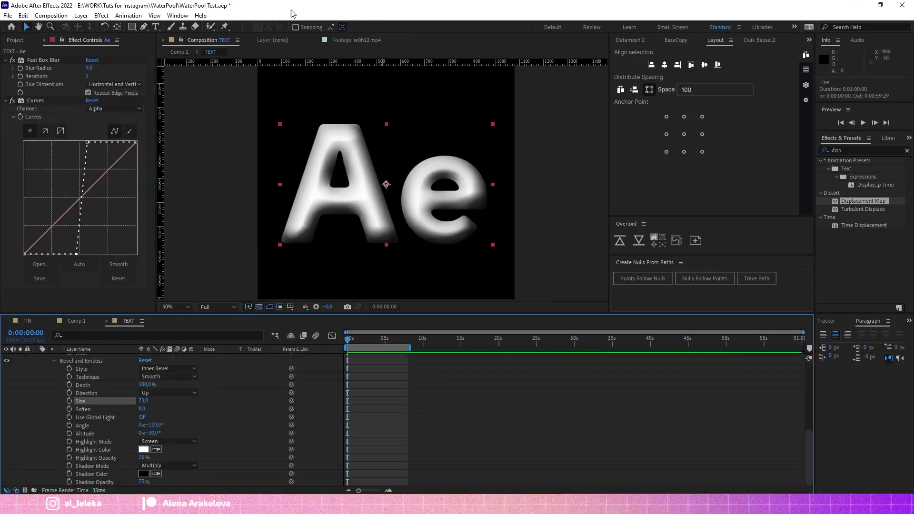
click(76, 321)
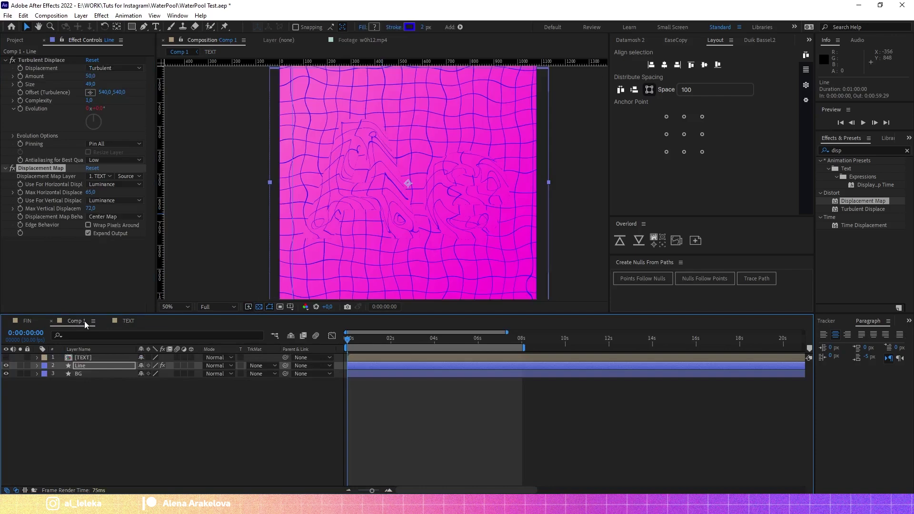
drag(359, 338, 317, 341)
key(space)
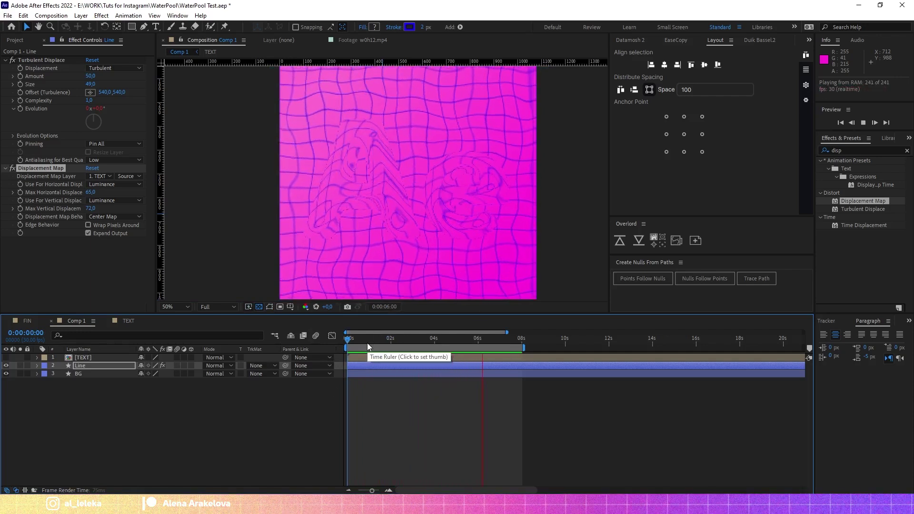
key(space)
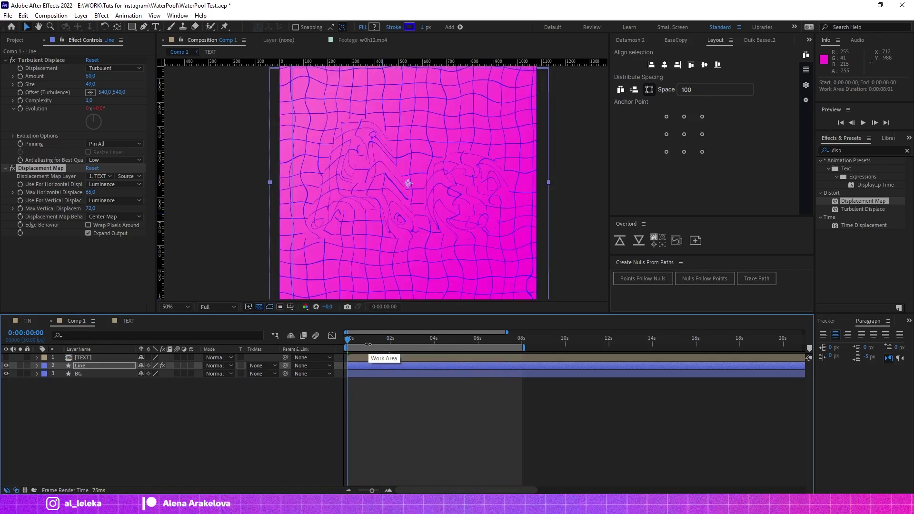
- Make the TEXT layer visible in Comp 1, set its blend mode to Overlay and preview the animation
click(5, 358)
click(101, 357)
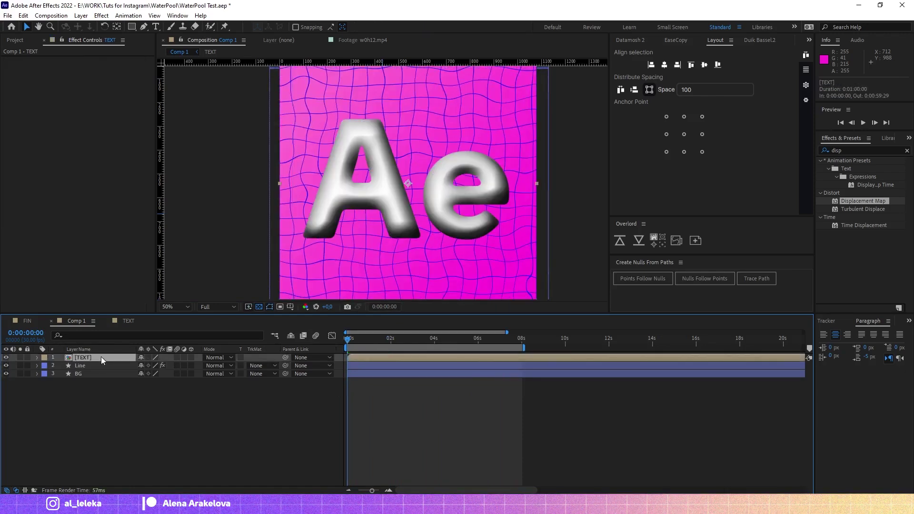
click(220, 358)
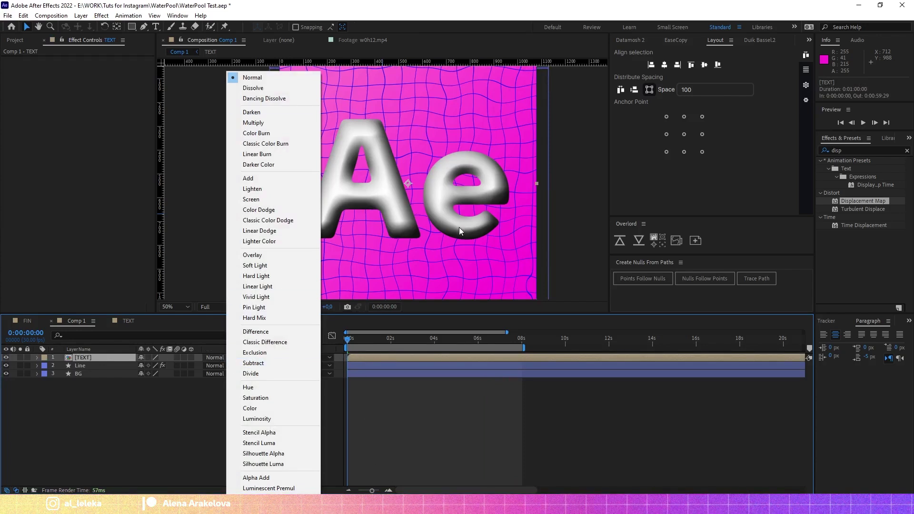
click(263, 256)
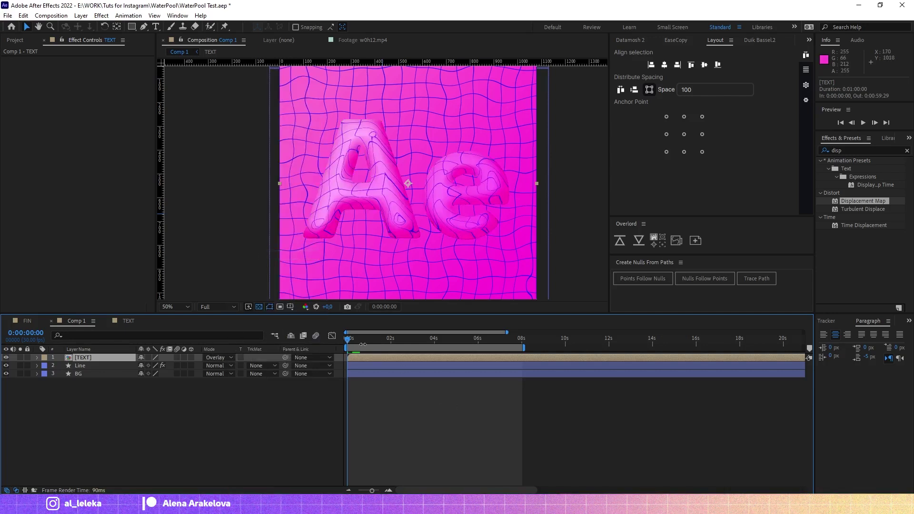
key(space)
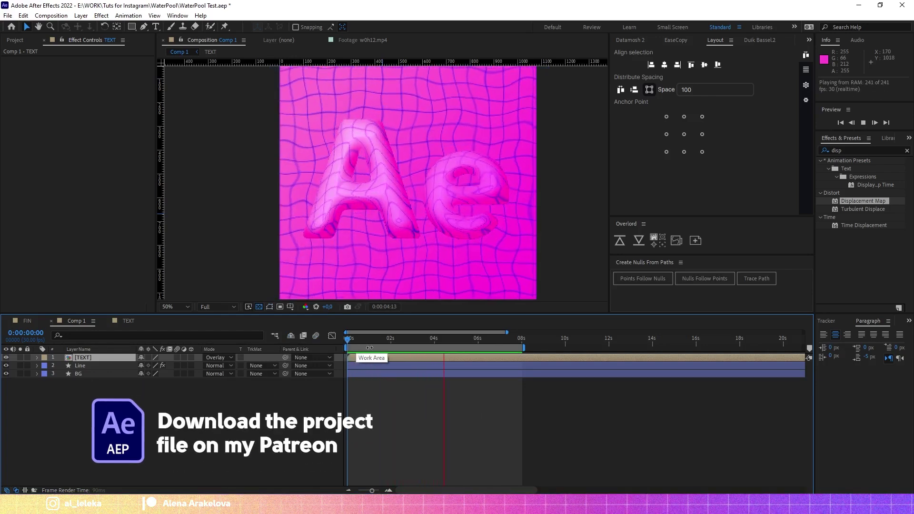
key(space)
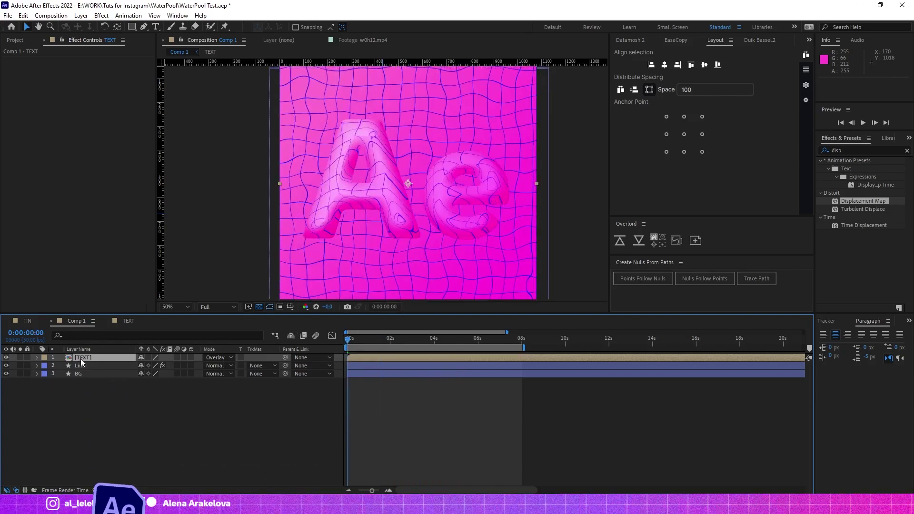
- Duplicate the TEXT layer in Comp 1 and apply a Curves effect to the upper copy
key(ctrl+d)
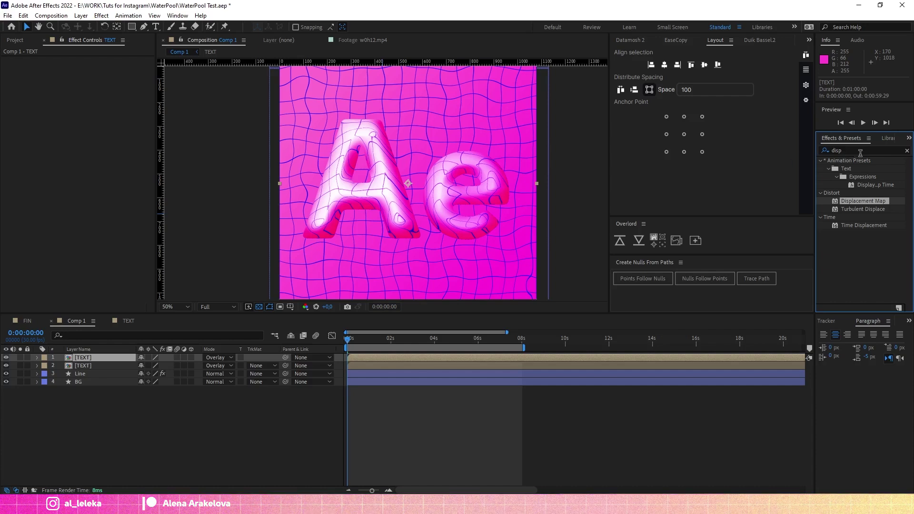
key(ctrl+f)
text(curve)
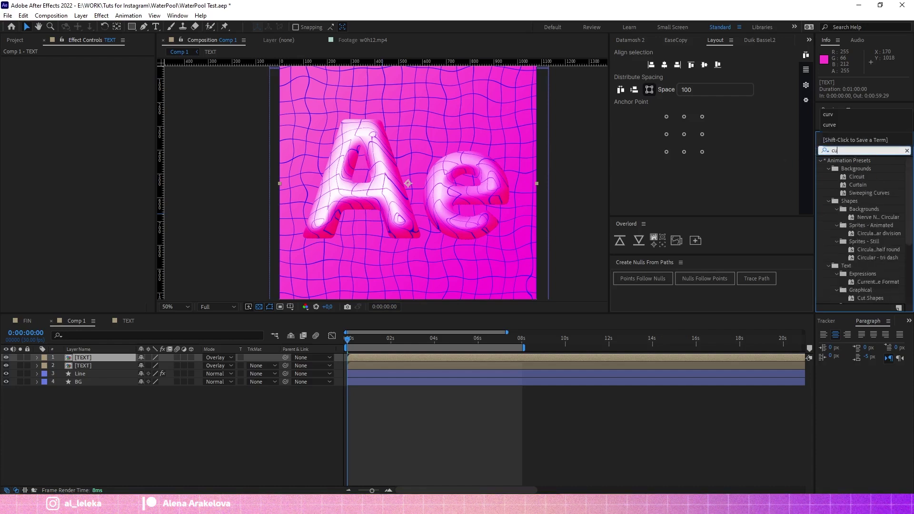
double_click(857, 194)
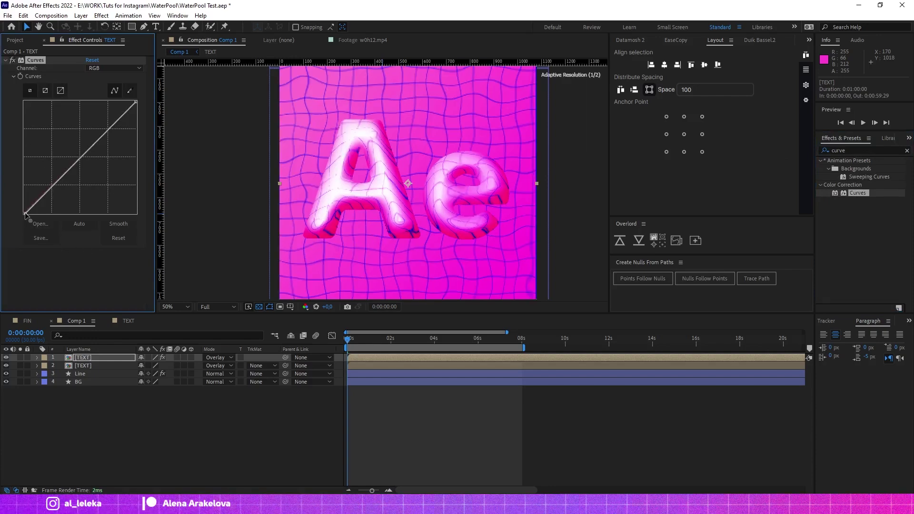
- Shape the RGB curve to crush the shadows far into the highlights, lower the white point and bow the steep segment upward
drag(24, 213, 114, 213)
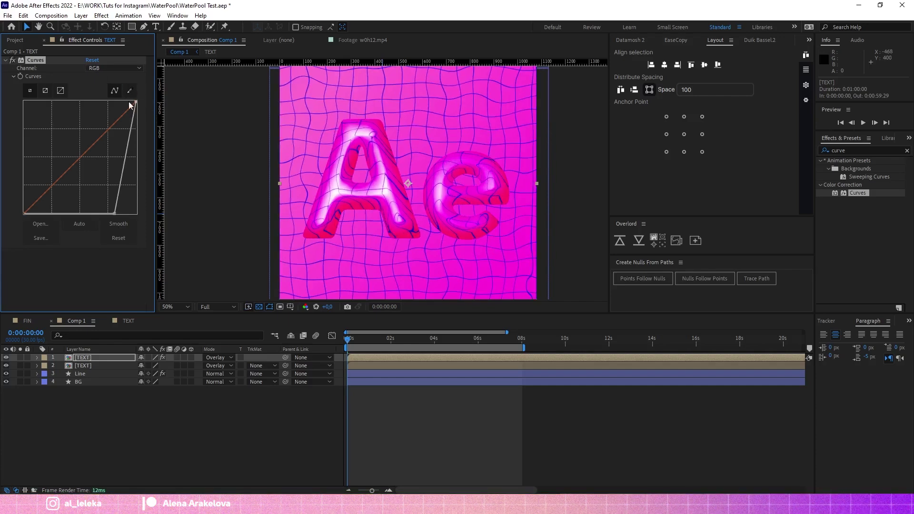
drag(143, 115, 153, 129)
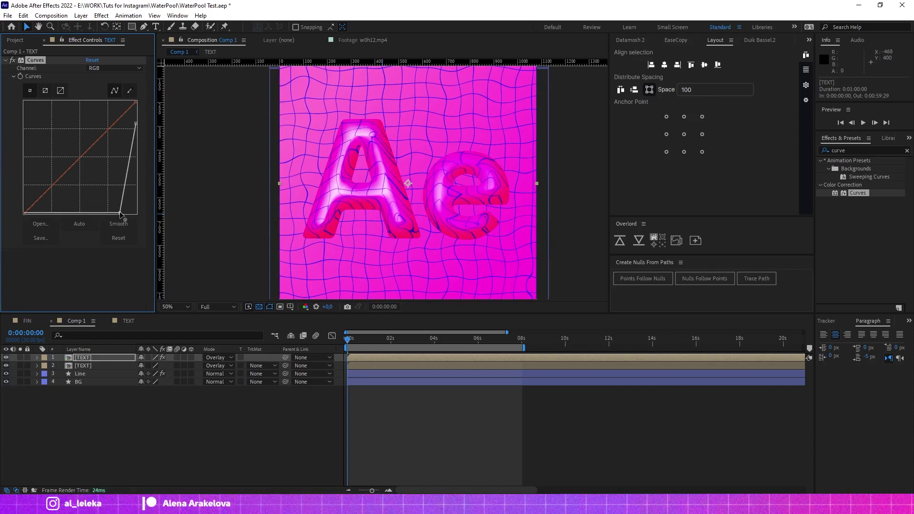
drag(122, 215, 113, 213)
mouse_move(130, 150)
mouse_down()
mouse_move(122, 170)
mouse_move(129, 162)
mouse_up()
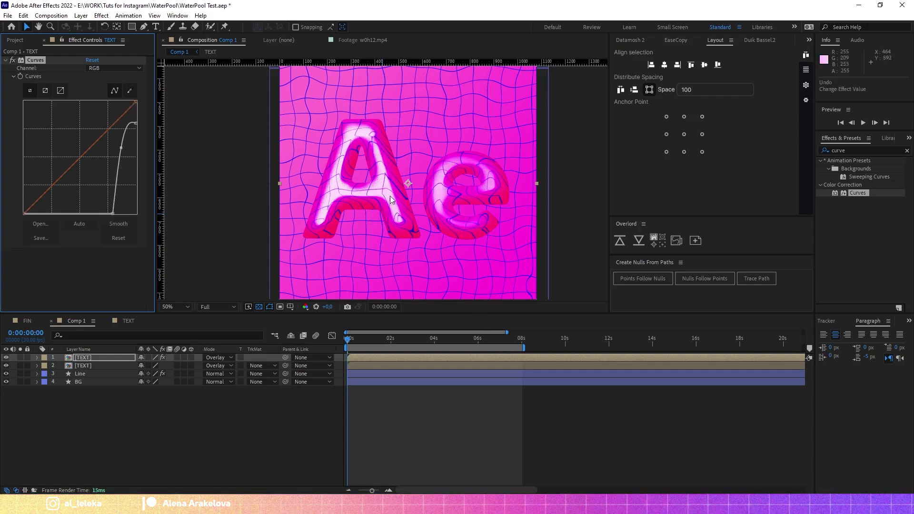
- Raise the Blue channel's black point and shift its white point inward to tint the upper TEXT layer, and check the animation
click(117, 68)
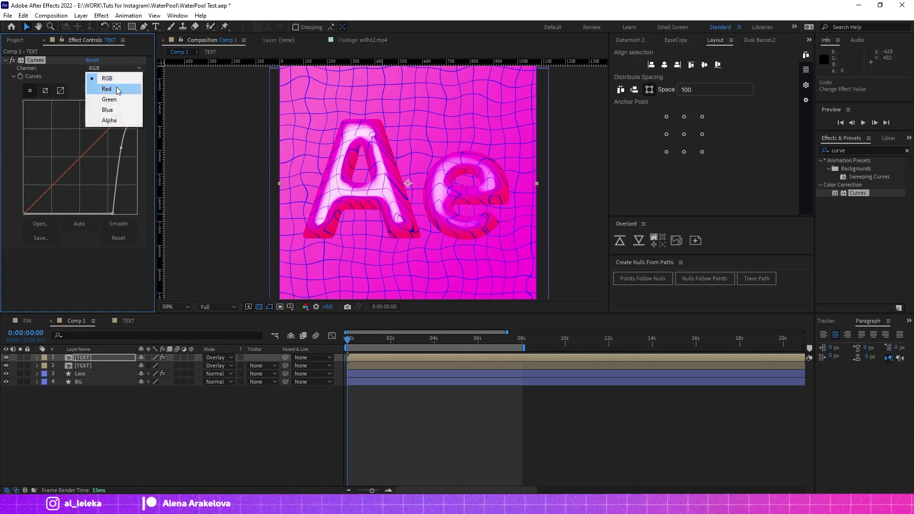
click(110, 112)
drag(22, 213, 16, 196)
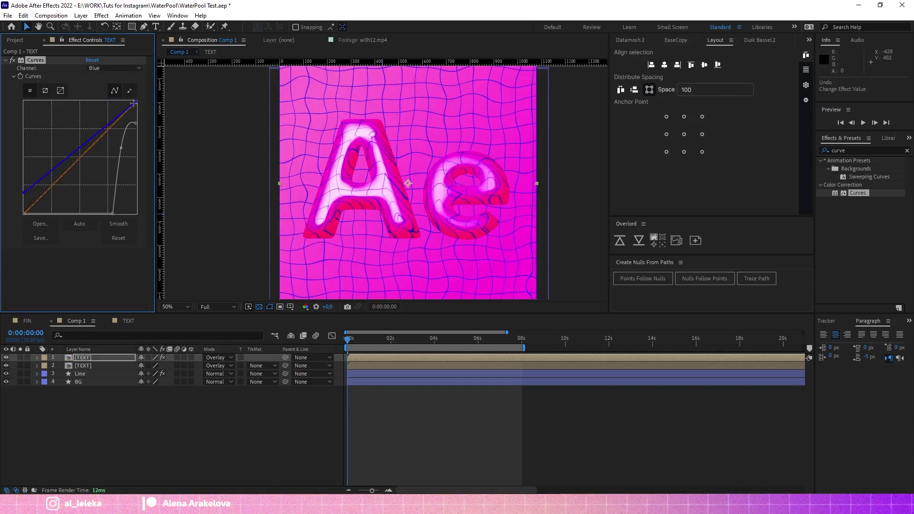
drag(96, 96, 87, 96)
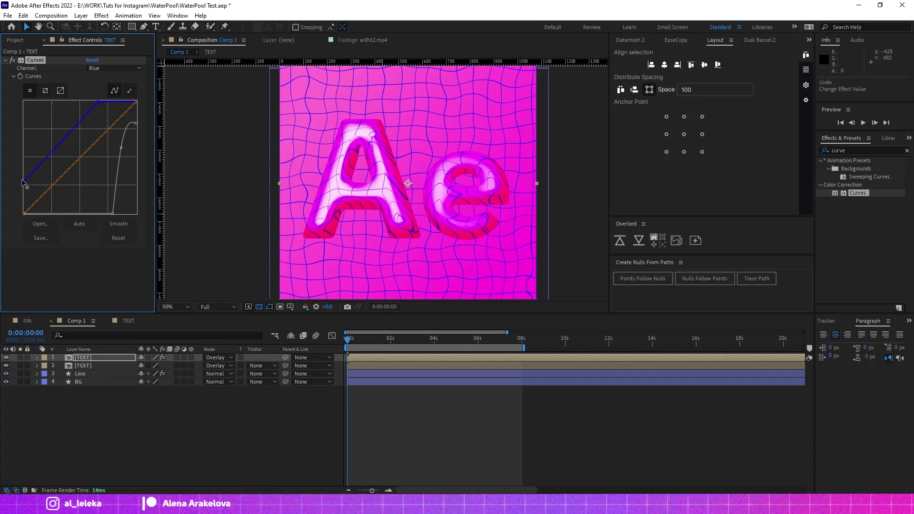
drag(21, 160, 24, 166)
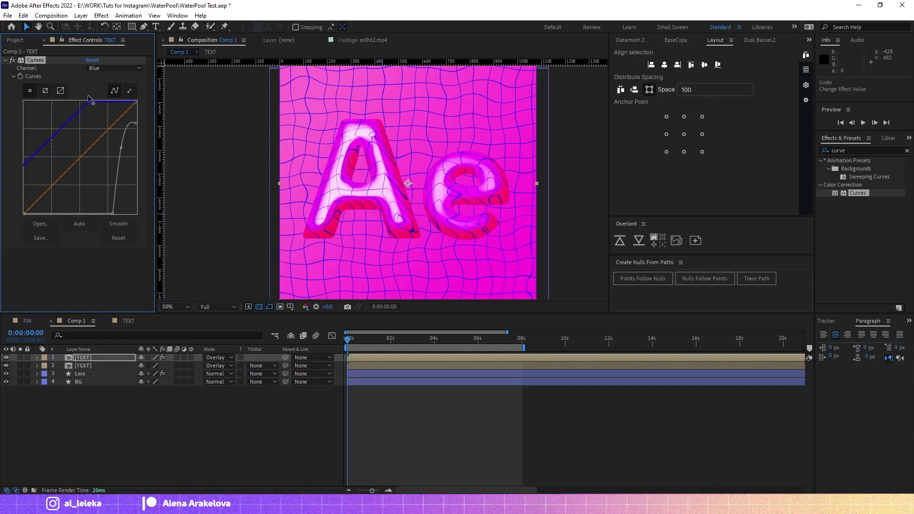
drag(89, 99, 86, 97)
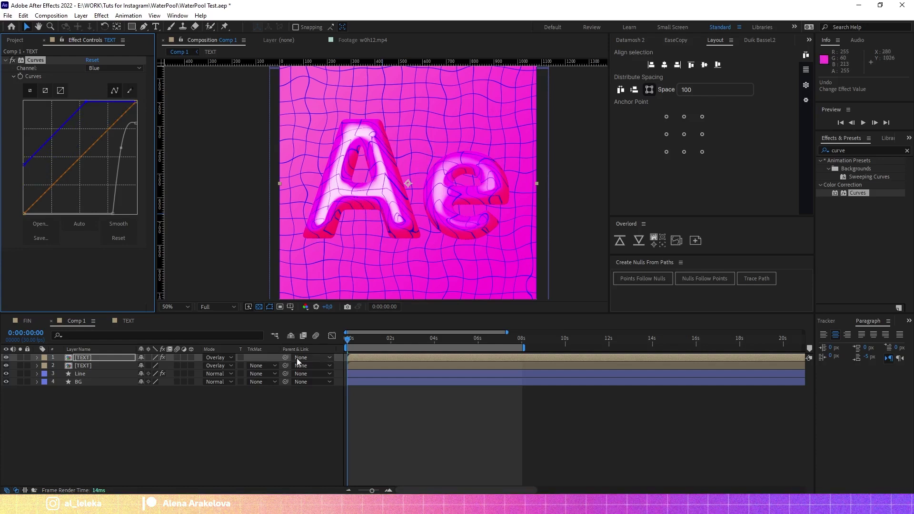
drag(364, 341, 257, 339)
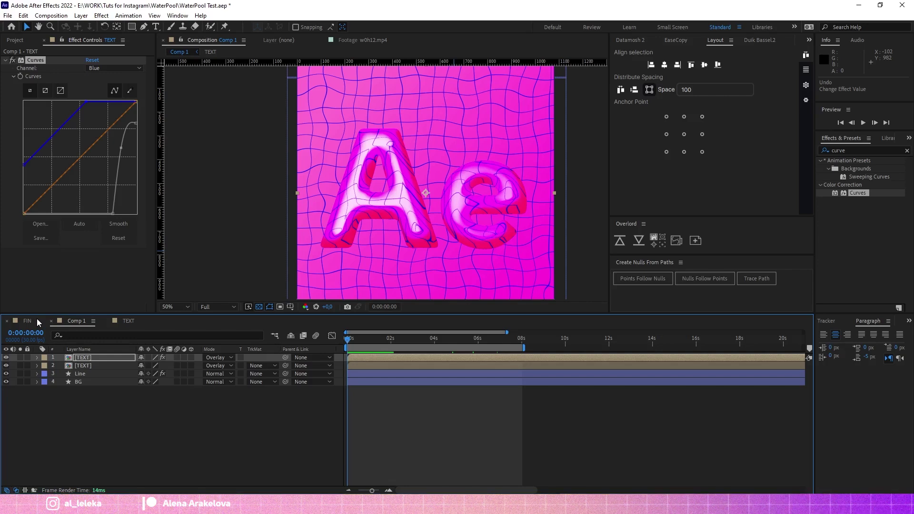
- Paste the looping wiggle expression (freq 0.5, amp 80) onto the Ae layer's Position in the TEXT composition and preview the motion
click(128, 321)
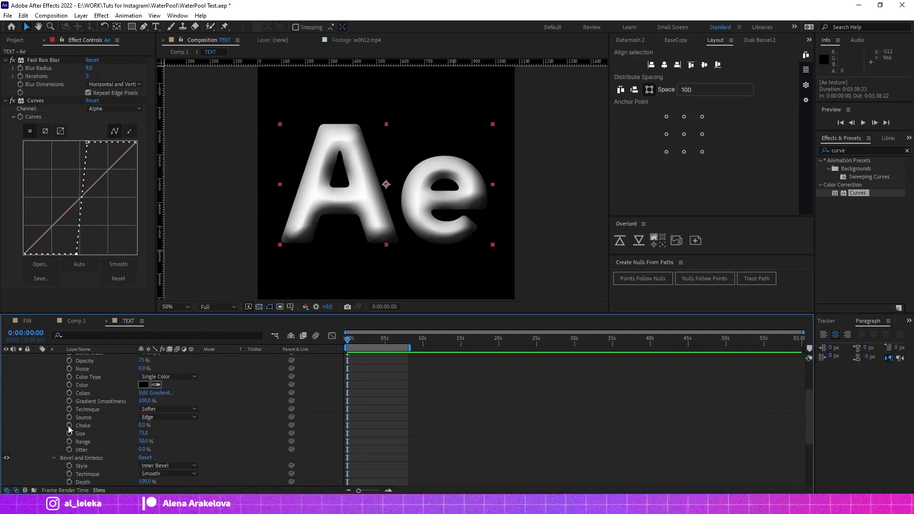
click(99, 359)
key(p)
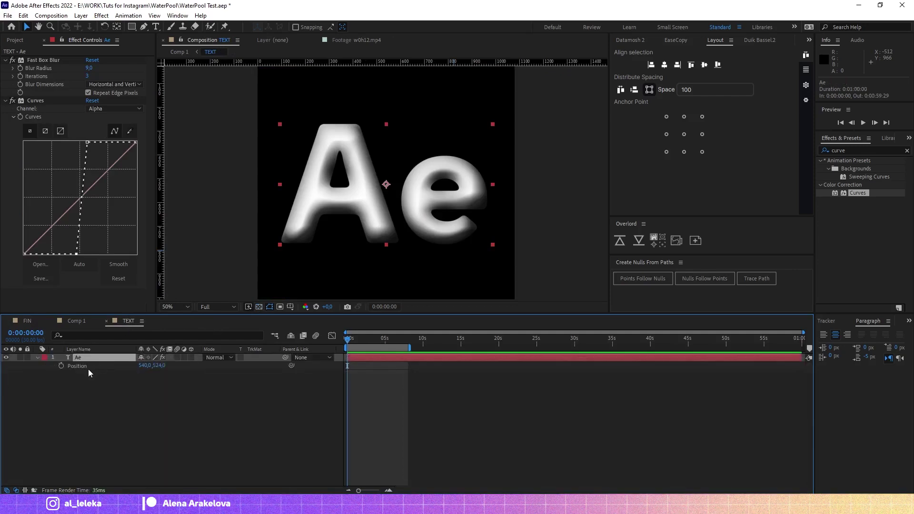
key(ctrl+v)
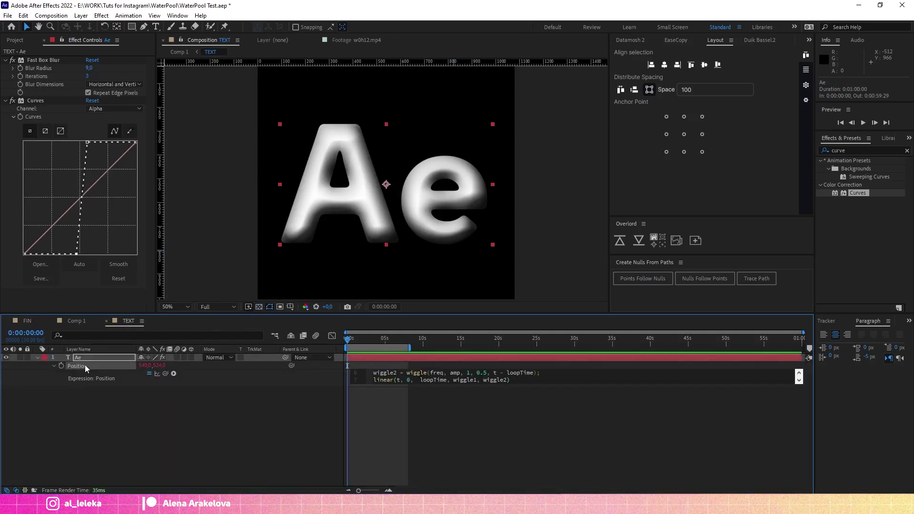
click(224, 431)
click(415, 400)
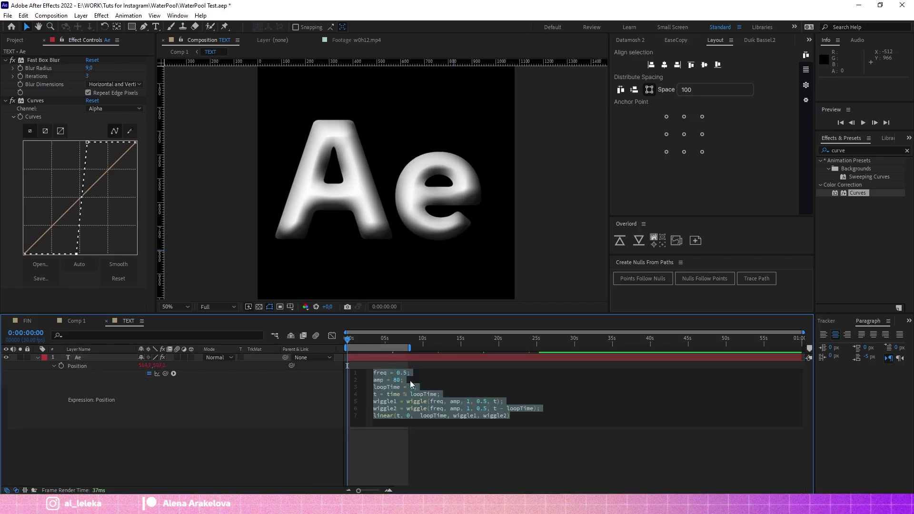
click(273, 464)
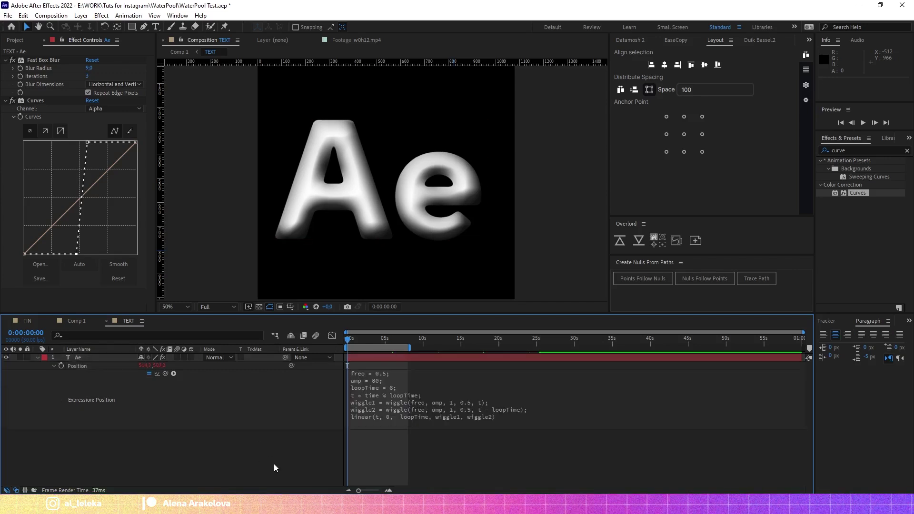
key(space)
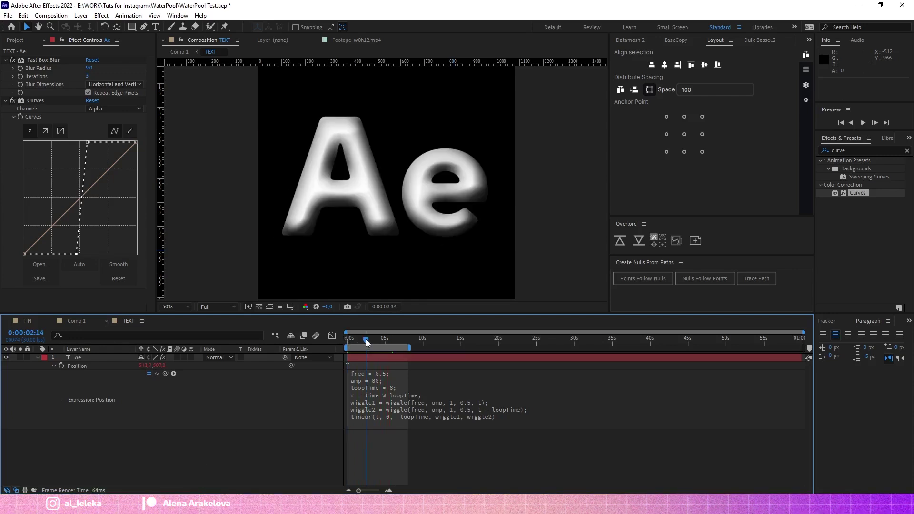
key(space)
- Draw a closed four-point Pen mask around the letter "A" on the Ae text layer
click(83, 359)
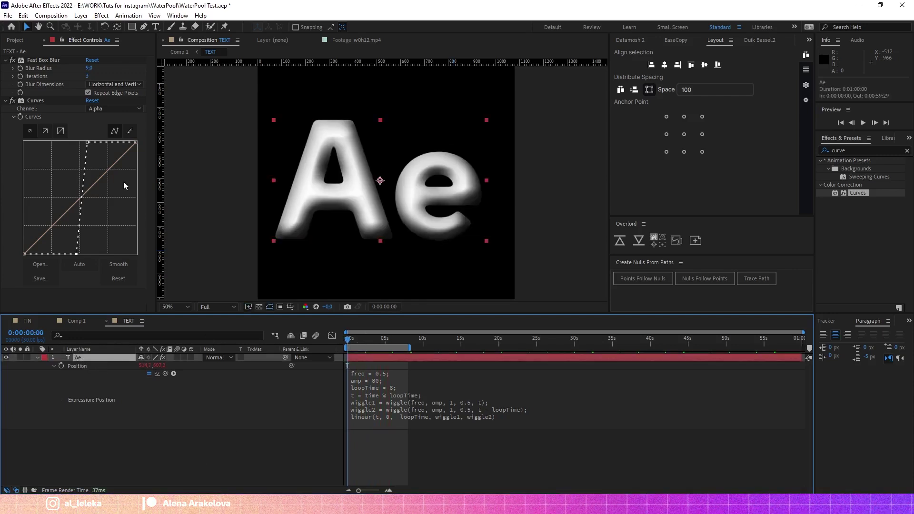
click(155, 27)
key(g)
click(273, 86)
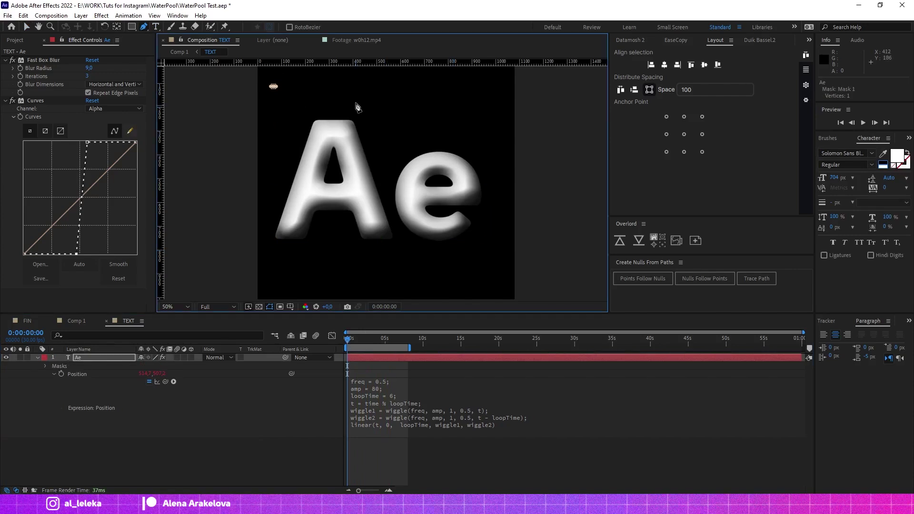
click(363, 98)
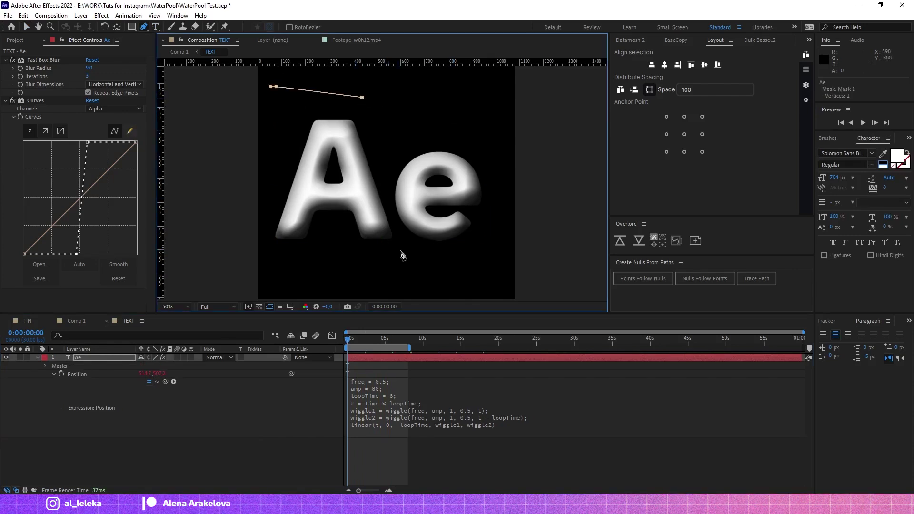
click(256, 254)
click(273, 87)
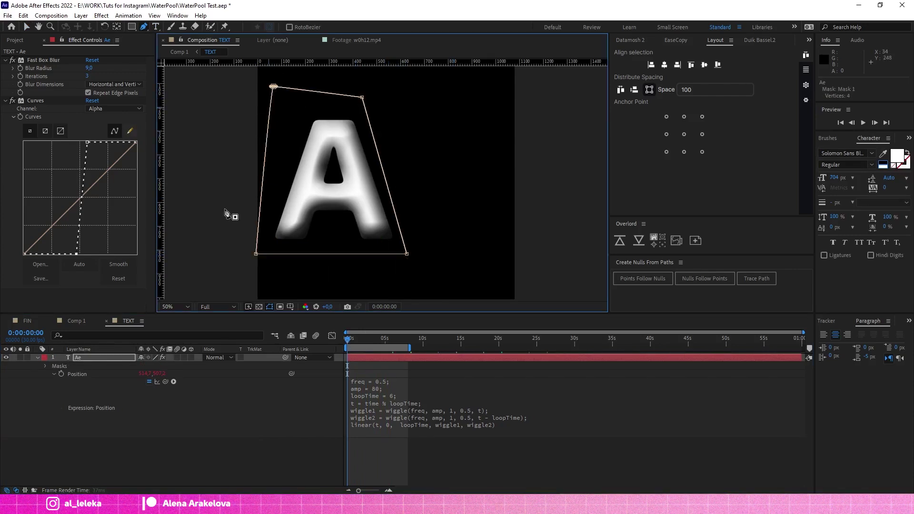
- Duplicate the masked Ae layer and reshape the copy's mask to enclose only the letter "e"
click(82, 357)
key(ctrl+d)
key(m)
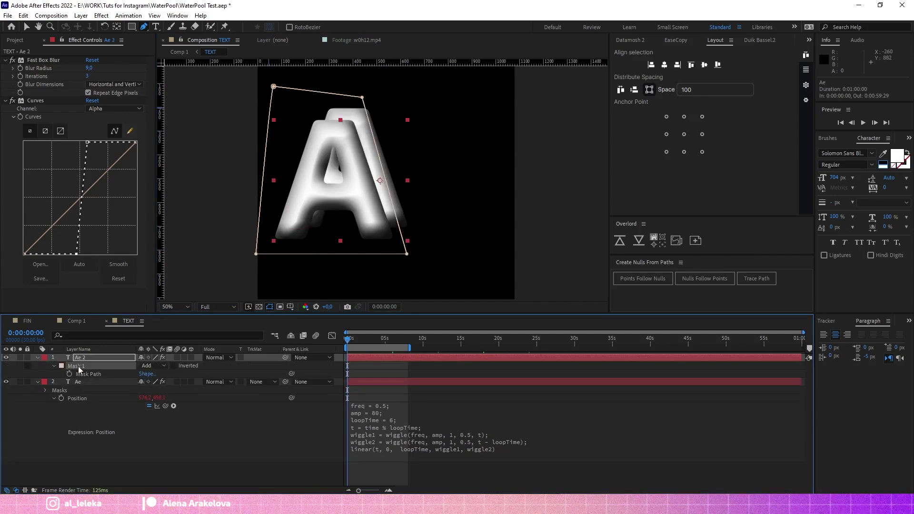
key(v)
drag(233, 74, 495, 102)
drag(256, 254, 507, 261)
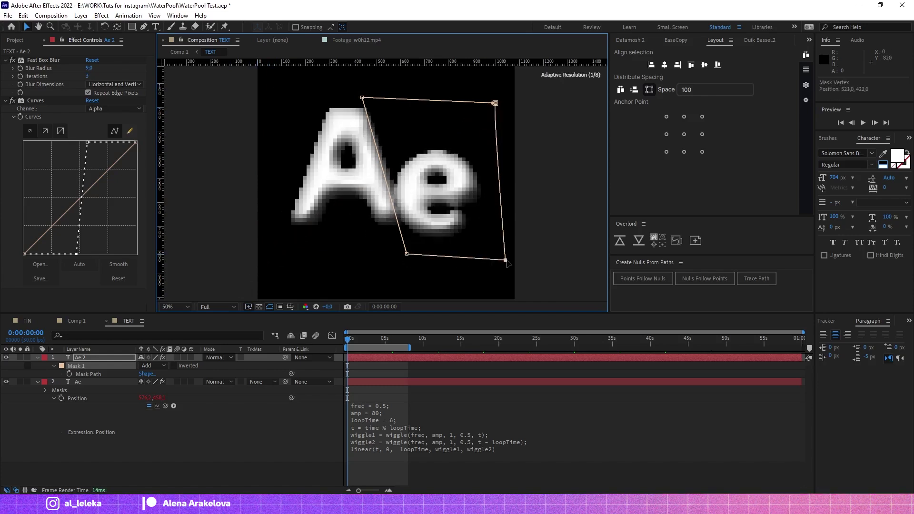
- Solo the Ae 2 layer to inspect its mask around the "e", and preview both letters moving in the TEXT composition
click(19, 358)
scroll(406, 190, up, 3)
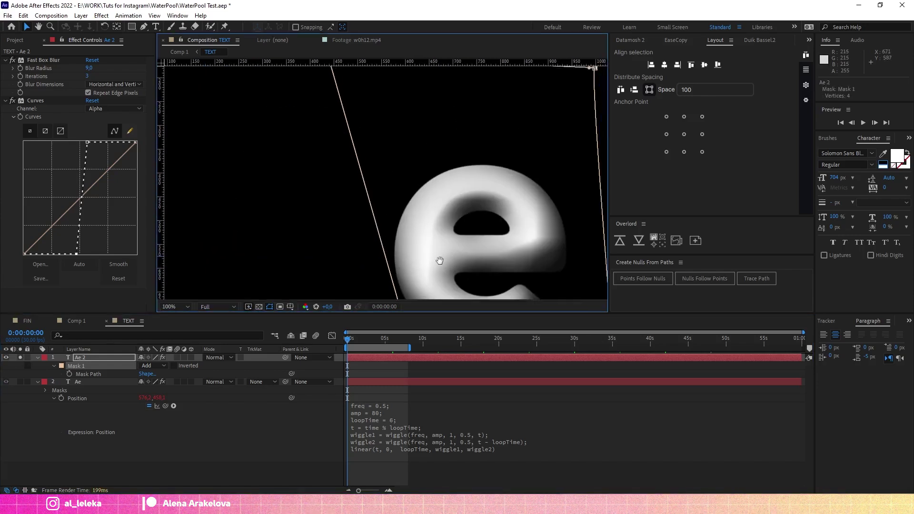
scroll(447, 233, down, 3)
drag(446, 233, 447, 210)
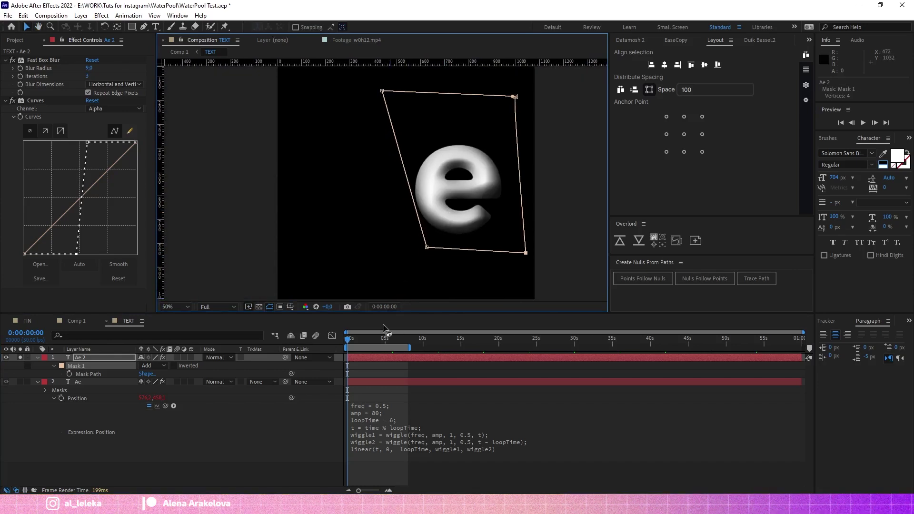
click(37, 424)
key(space)
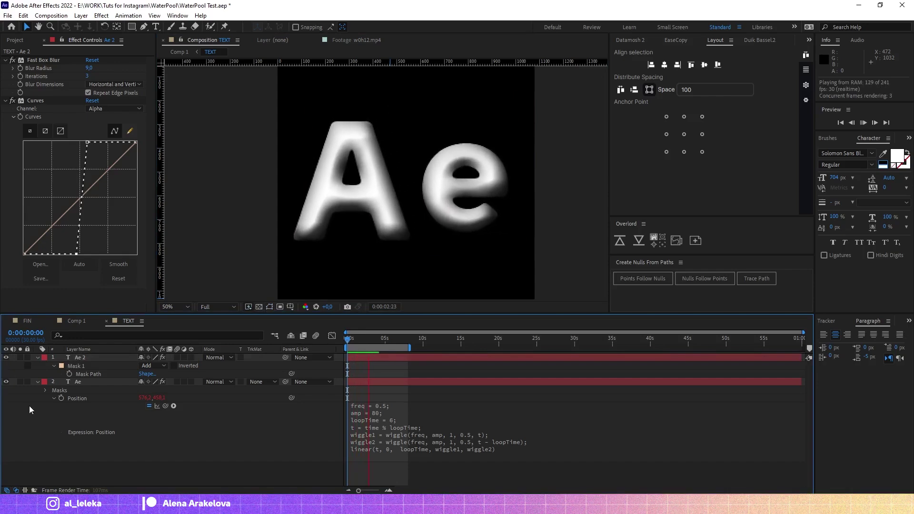
- Preview the separately wiggling letters in Comp 1 and inspect the frames around 3:05 and 1:28
click(76, 321)
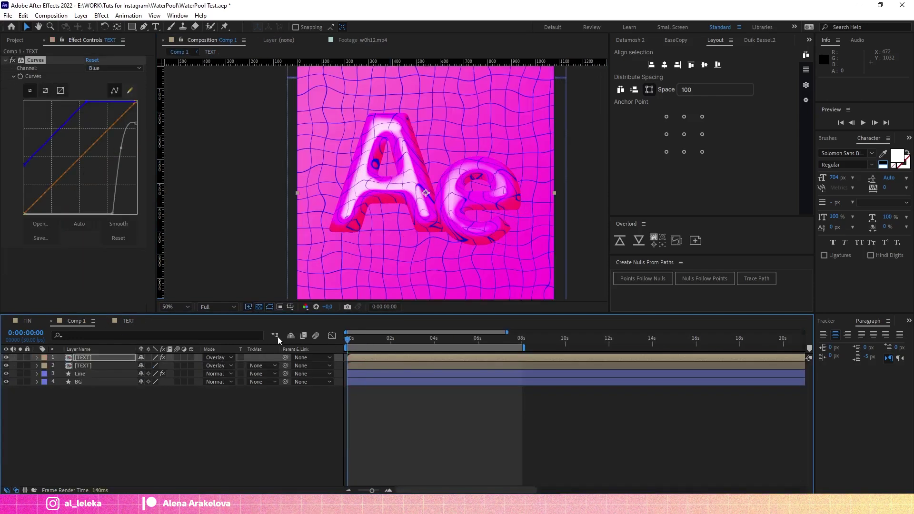
key(space)
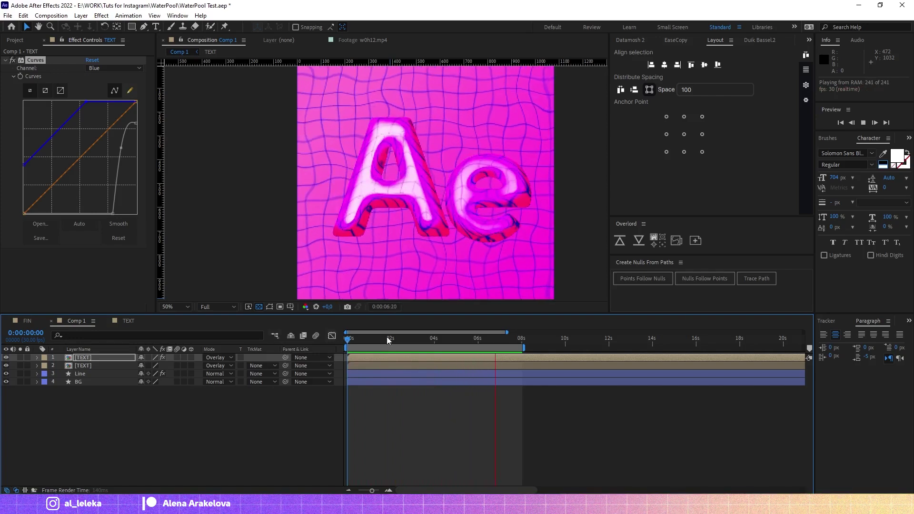
key(space)
click(416, 342)
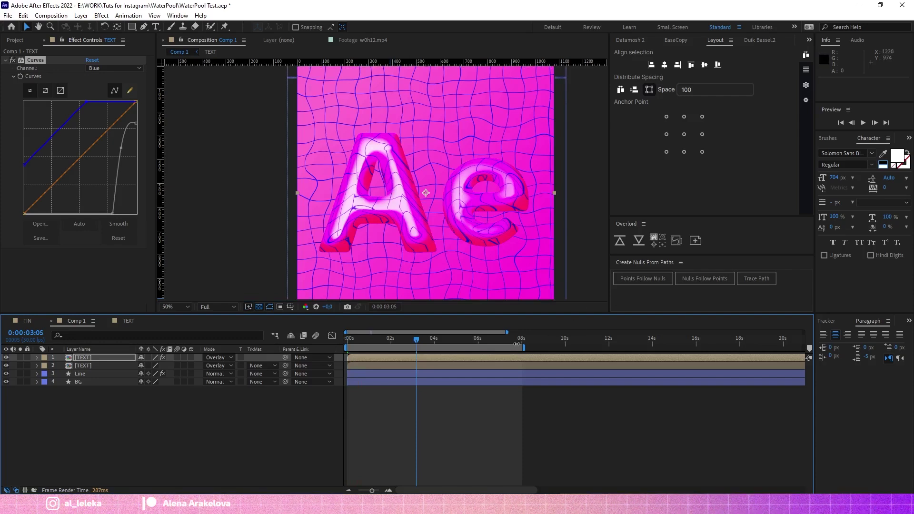
drag(413, 343, 389, 343)
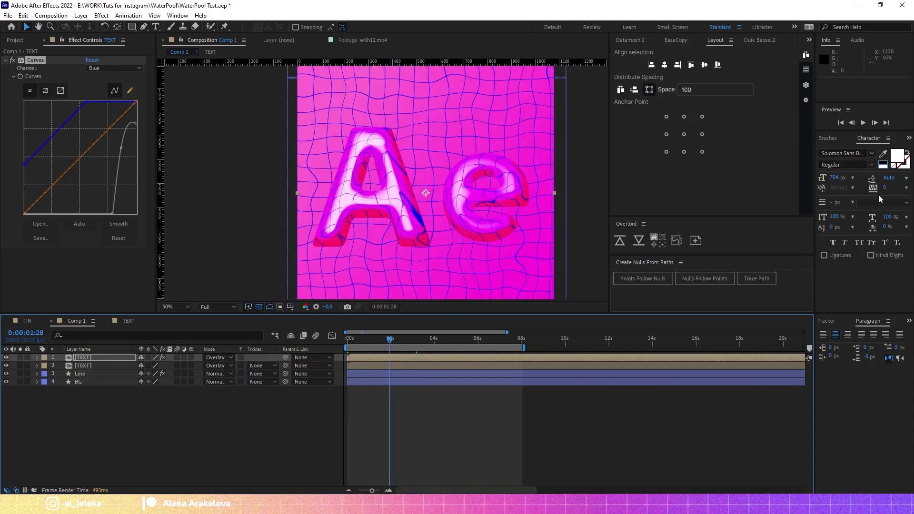
- Apply a Drop Shadow effect to the upper TEXT layer with a distance of 73 and an opacity of 100%
click(909, 138)
click(882, 153)
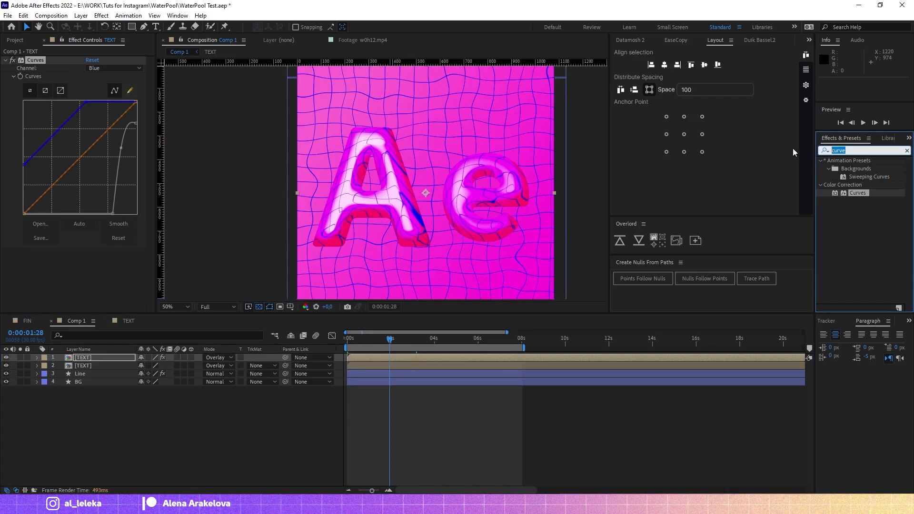
text(sha)
key(BackSpace)
key(BackSpace)
key(BackSpace)
text(drop)
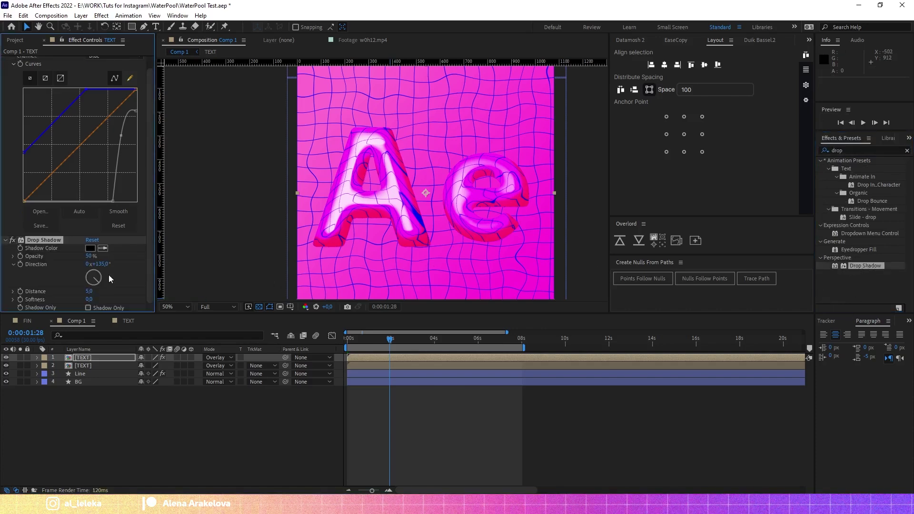
drag(91, 294, 130, 291)
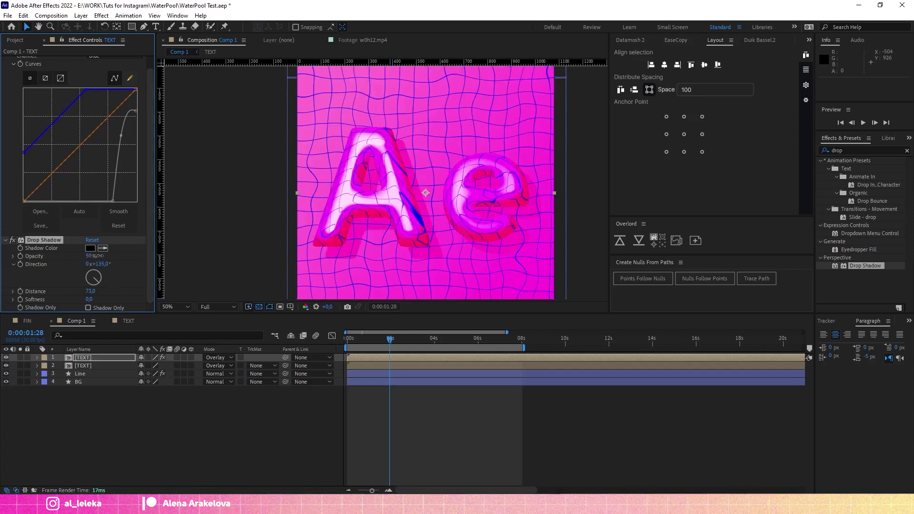
drag(89, 256, 124, 257)
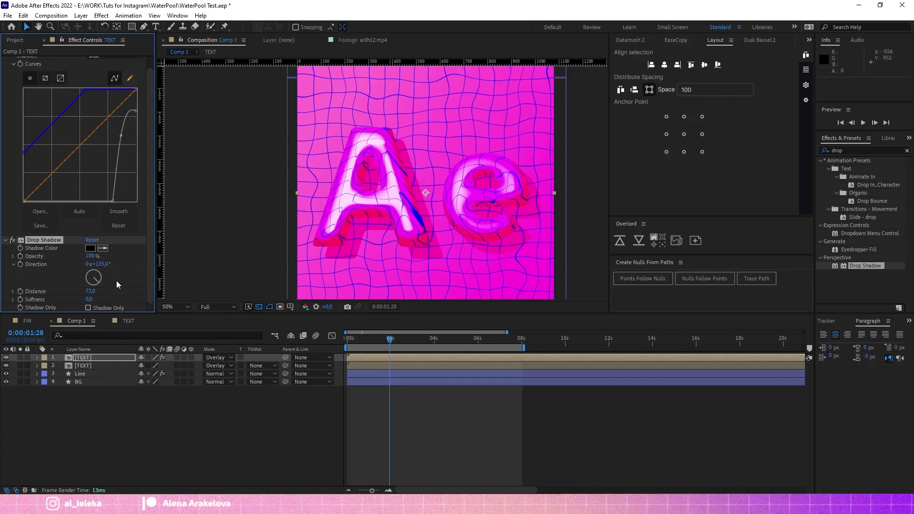
- Set the upper TEXT layer's drop shadow softness to 17 and opacity to 50%, and preview the animation
drag(90, 300, 157, 324)
click(257, 445)
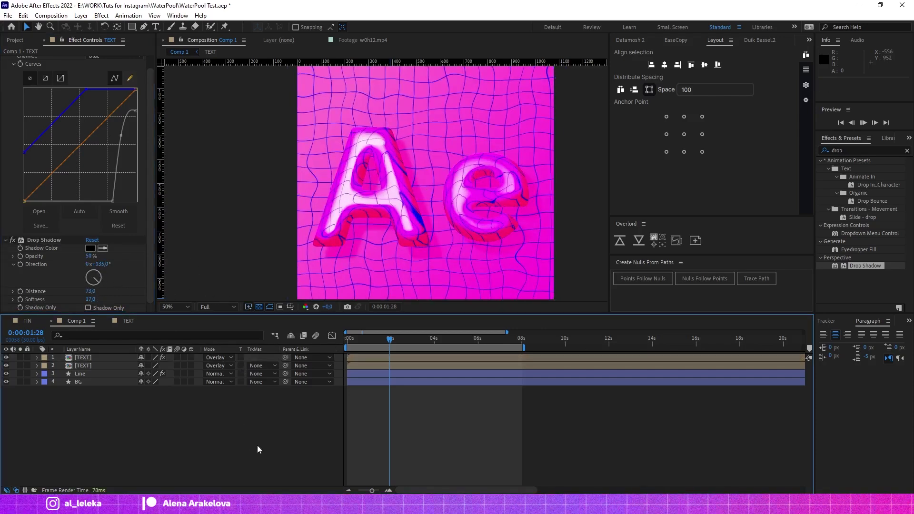
key(space)
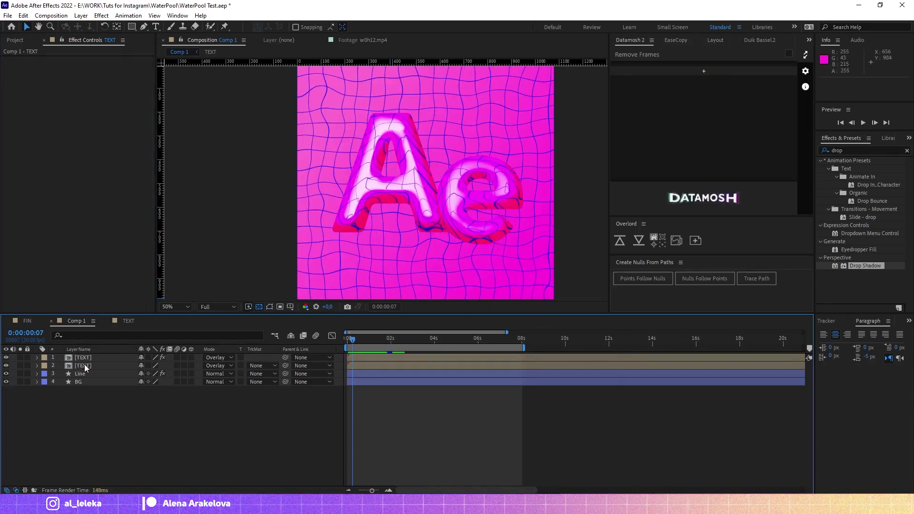
- Give the lower TEXT layer a purple Multiply Drop Shadow layer style with 60% opacity, 138° angle, distance 32 and size 35
right_click(83, 366)
mouse_move(132, 212)
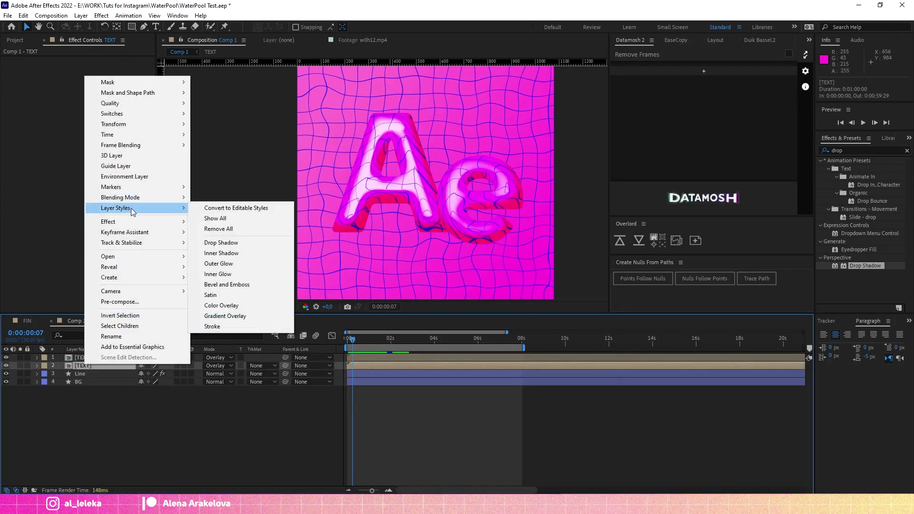
click(221, 243)
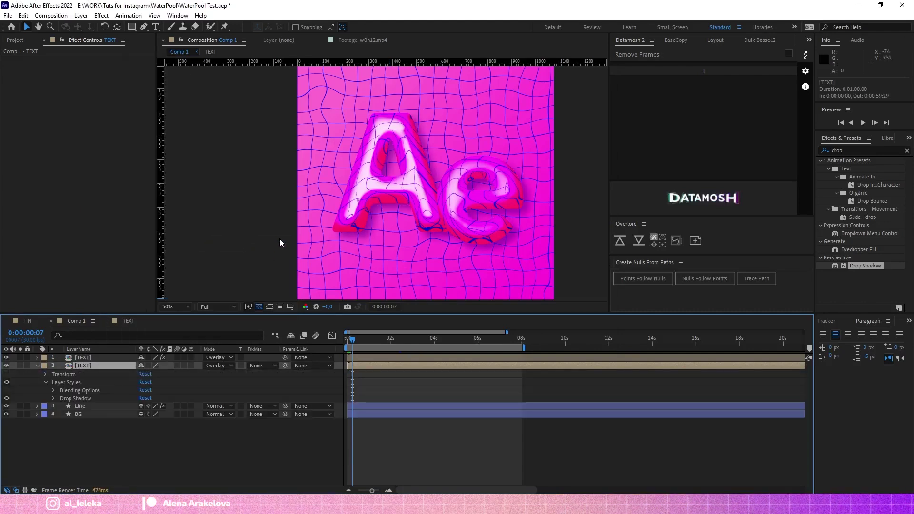
click(53, 398)
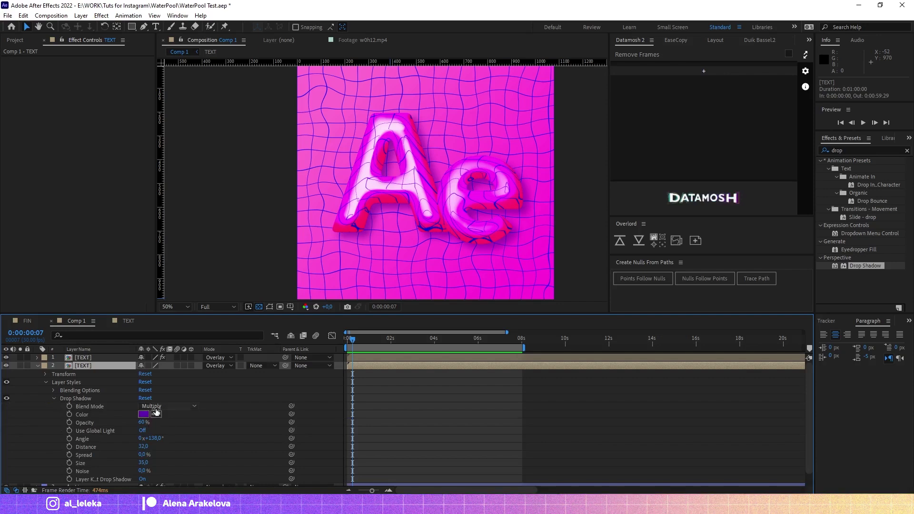
click(37, 366)
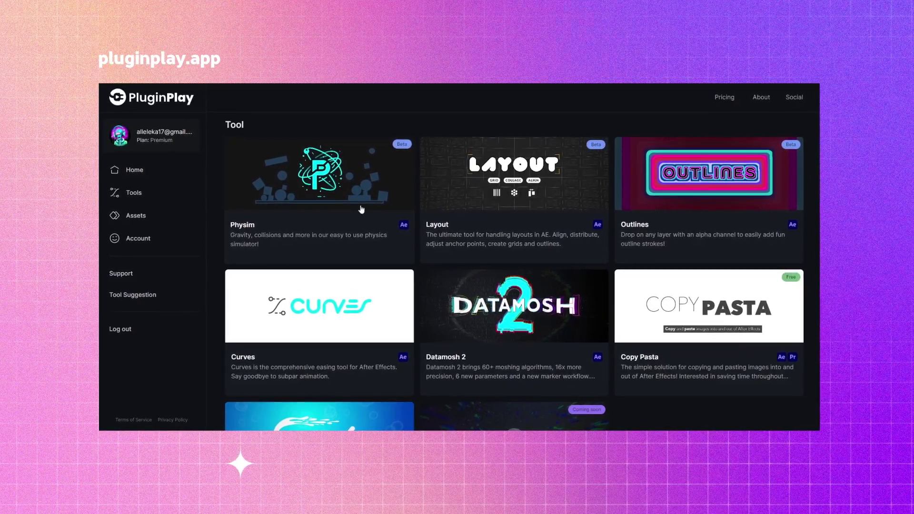
- Switch to the PluginPlay website, browse its After Effects tools and open the Datamosh 2 page
scroll(637, 332, down, 1)
scroll(638, 331, down, 2)
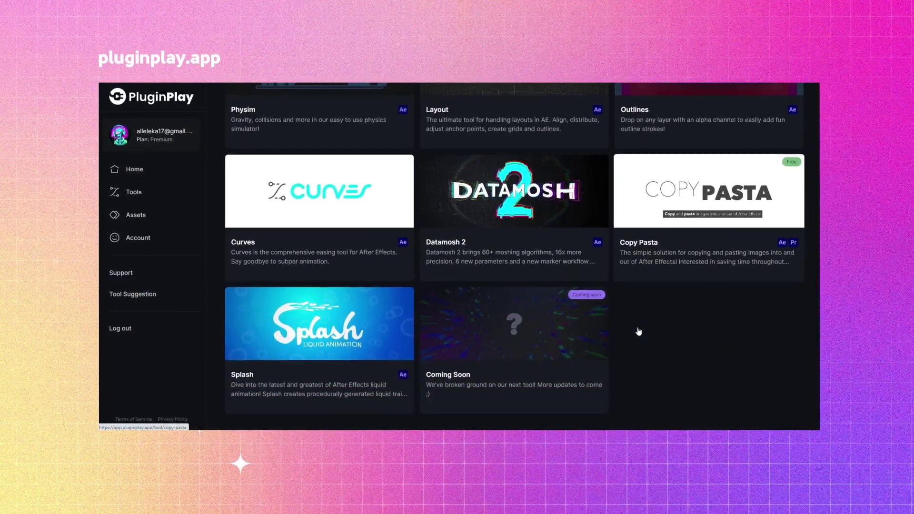
scroll(638, 331, up, 2)
click(524, 289)
- Examine the Datamosh 2 features, parameters and moshing algorithms, and return to the tool list
scroll(523, 288, down, 8)
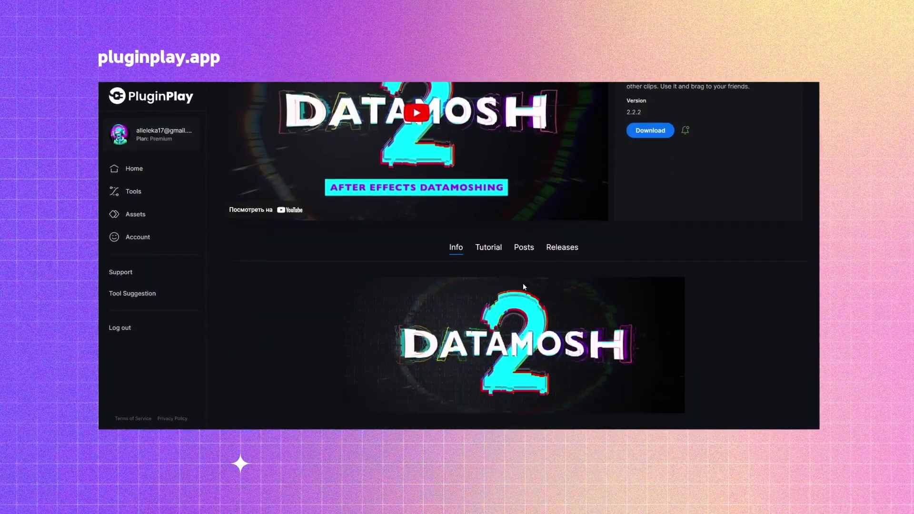
scroll(522, 289, down, 3)
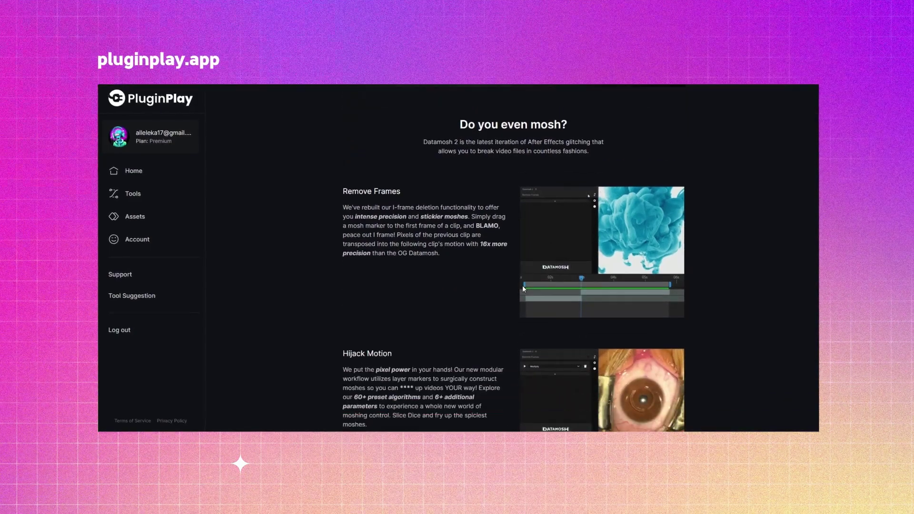
scroll(522, 288, down, 3)
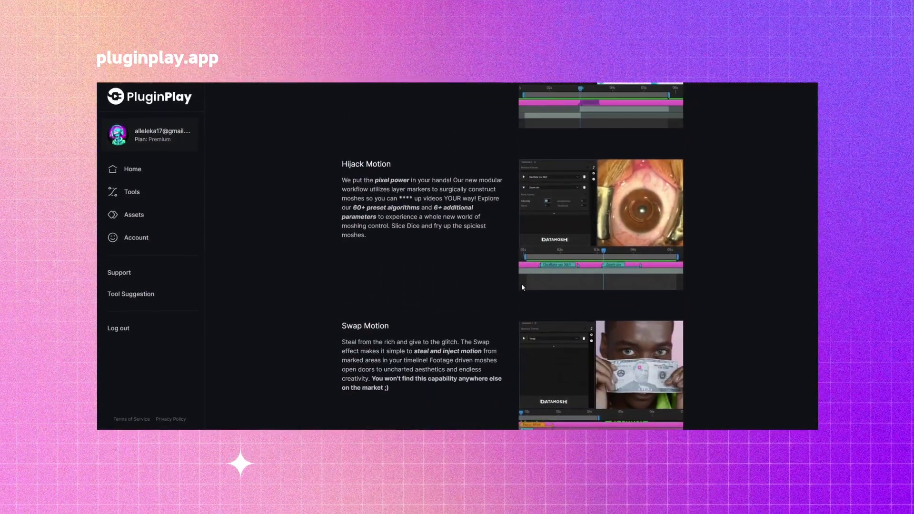
scroll(522, 288, up, 1)
scroll(523, 285, down, 2)
scroll(523, 287, down, 4)
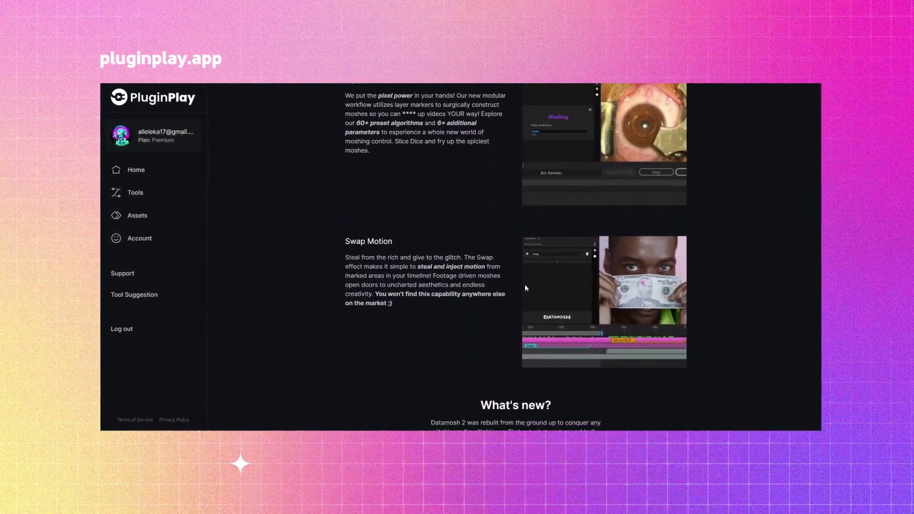
scroll(524, 287, down, 3)
scroll(523, 285, down, 3)
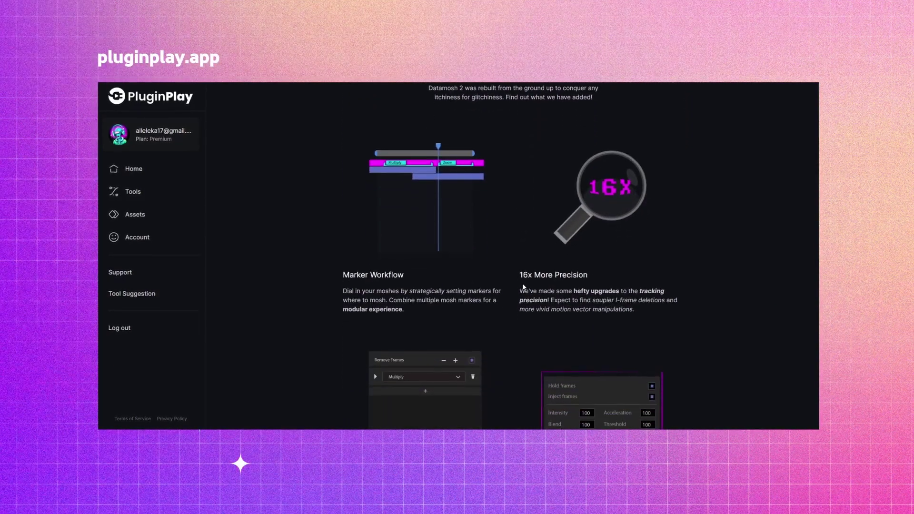
scroll(523, 286, down, 7)
scroll(523, 286, down, 15)
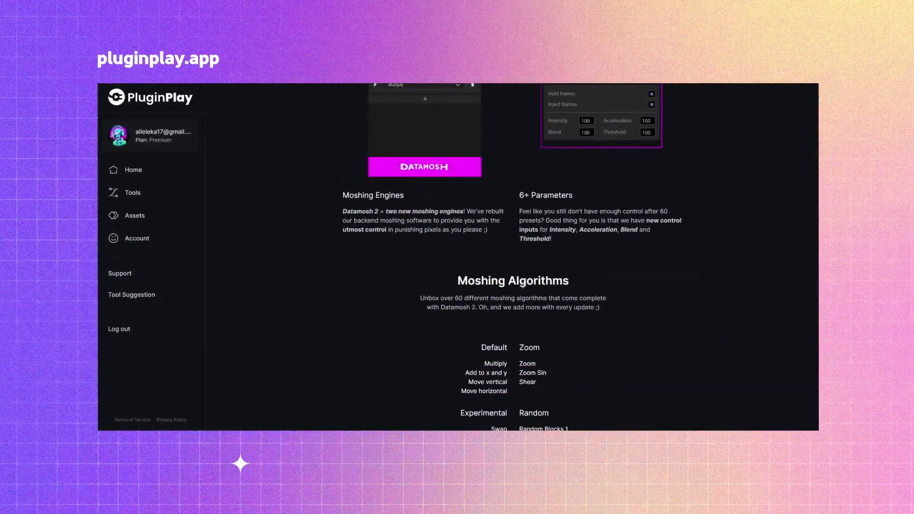
scroll(524, 286, down, 7)
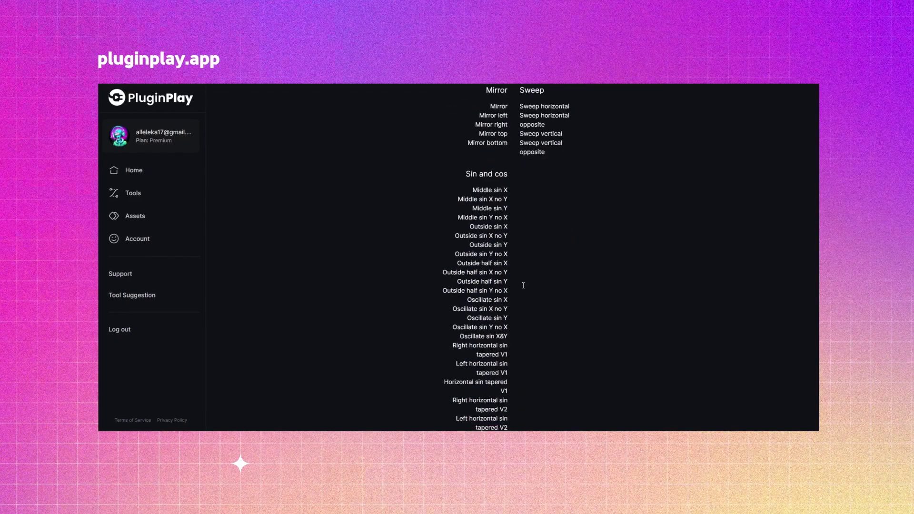
scroll(448, 182, up, 20)
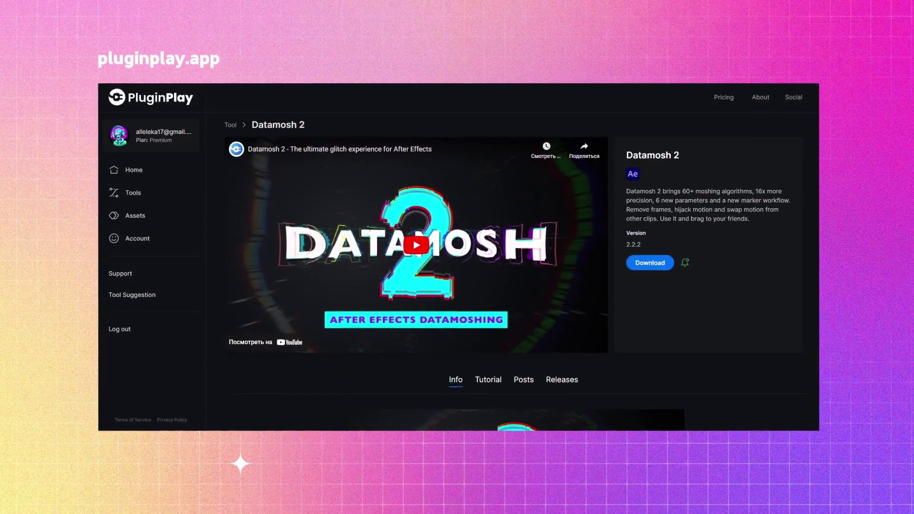
click(233, 126)
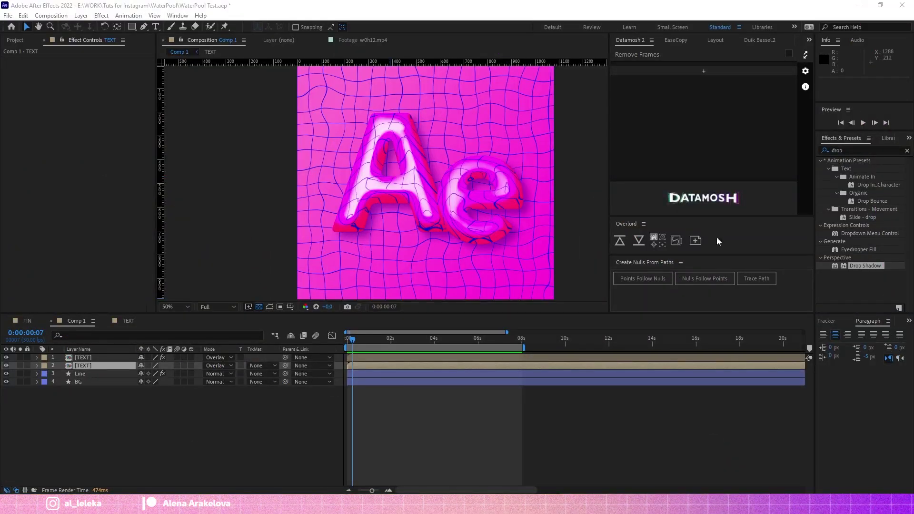
- Switch back to After Effects and add a composition-sized rectangle shape layer, setting its gradient fill's end stops to white and black
click(422, 464)
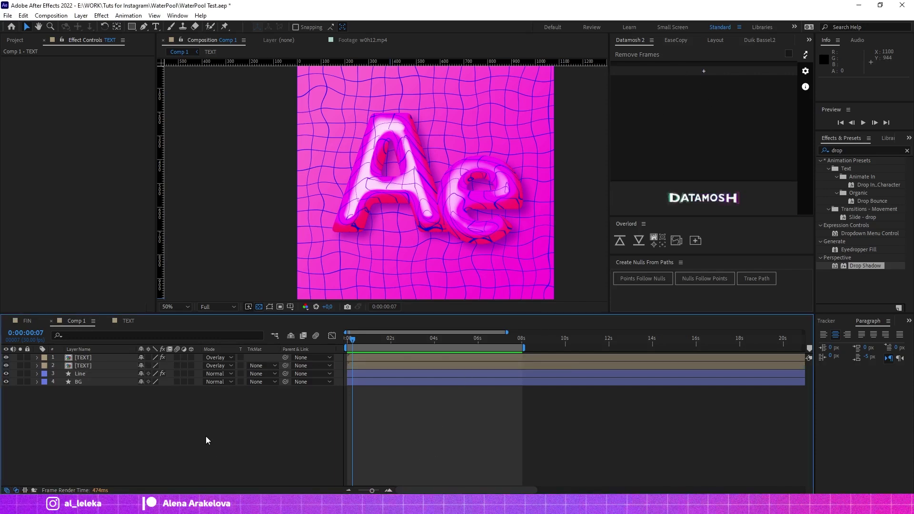
double_click(132, 27)
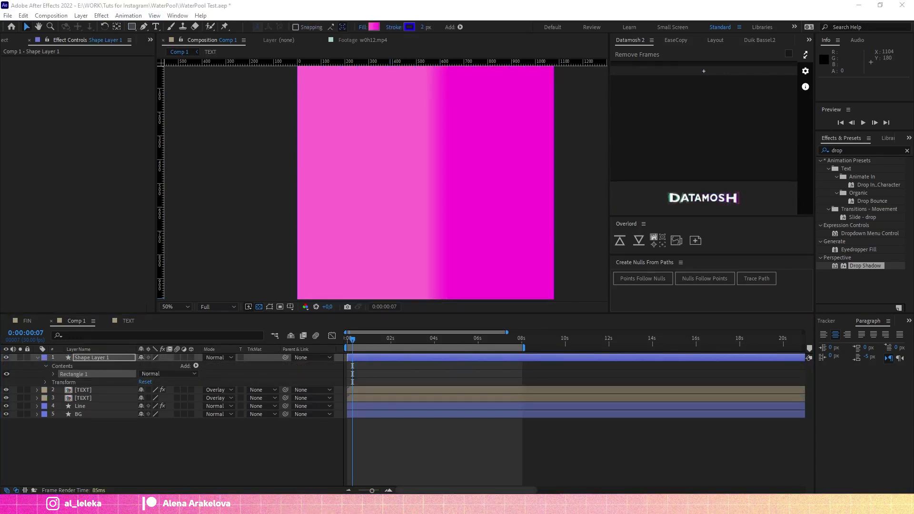
click(374, 27)
drag(331, 204, 278, 171)
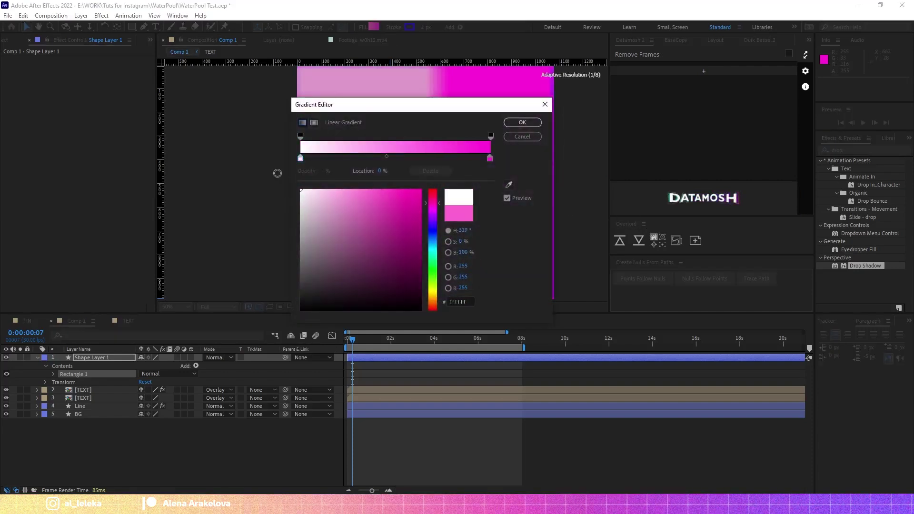
click(491, 159)
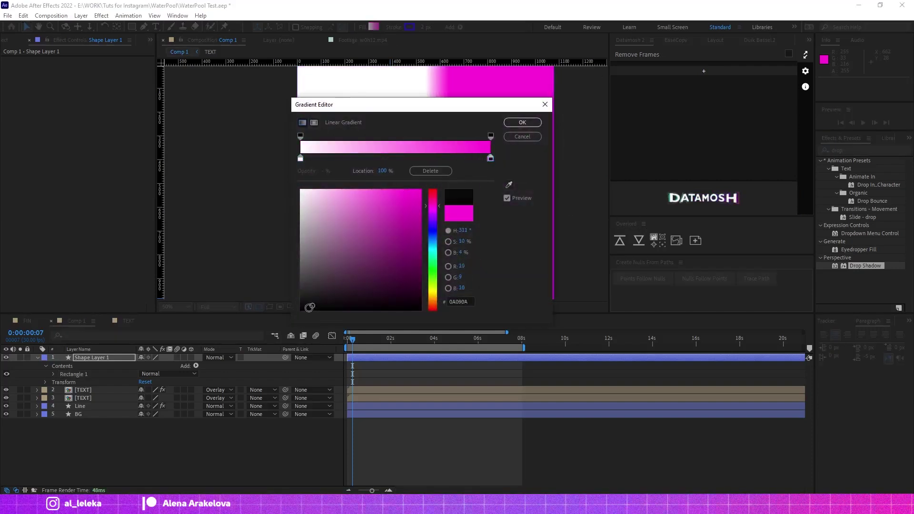
click(520, 123)
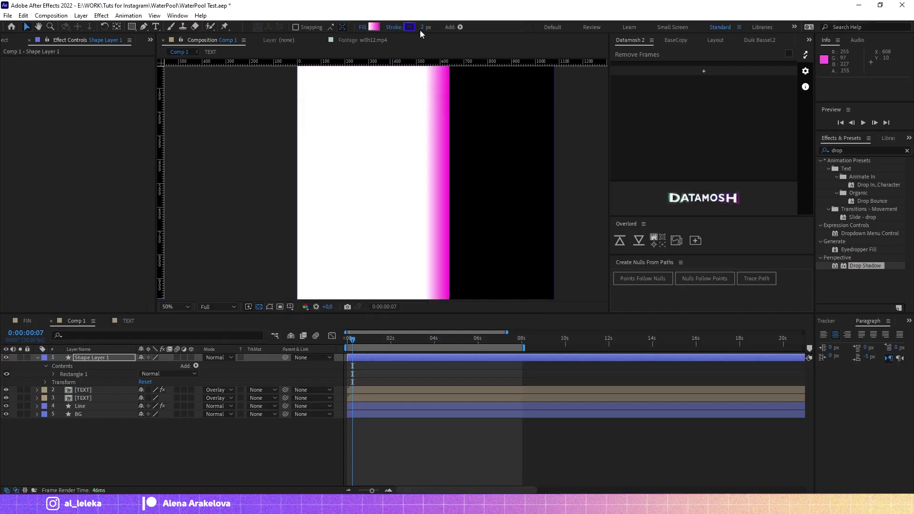
- Set the rectangle's stroke width to 0 px and its gradient fill type to Radial
click(53, 374)
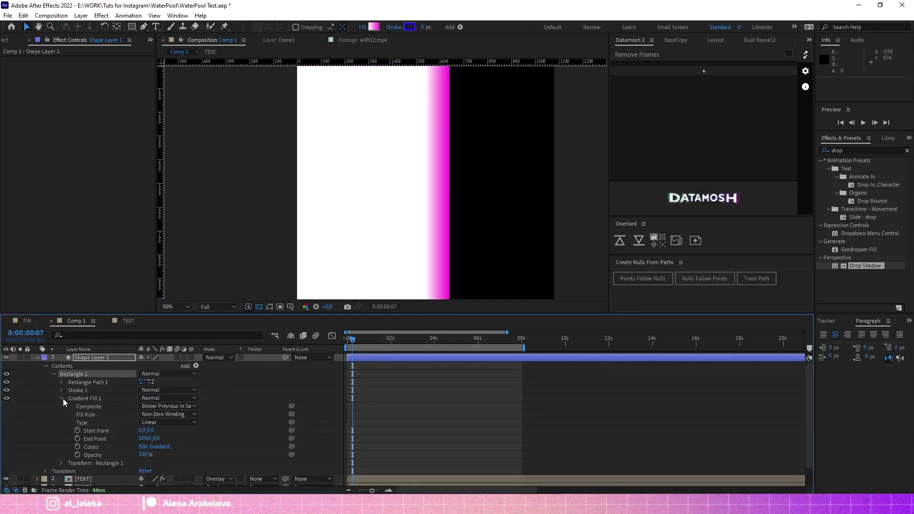
click(62, 398)
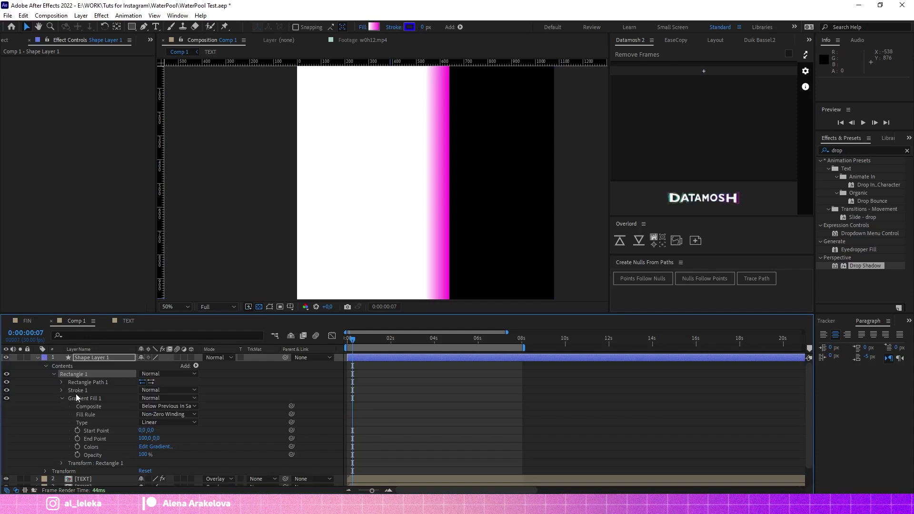
click(167, 443)
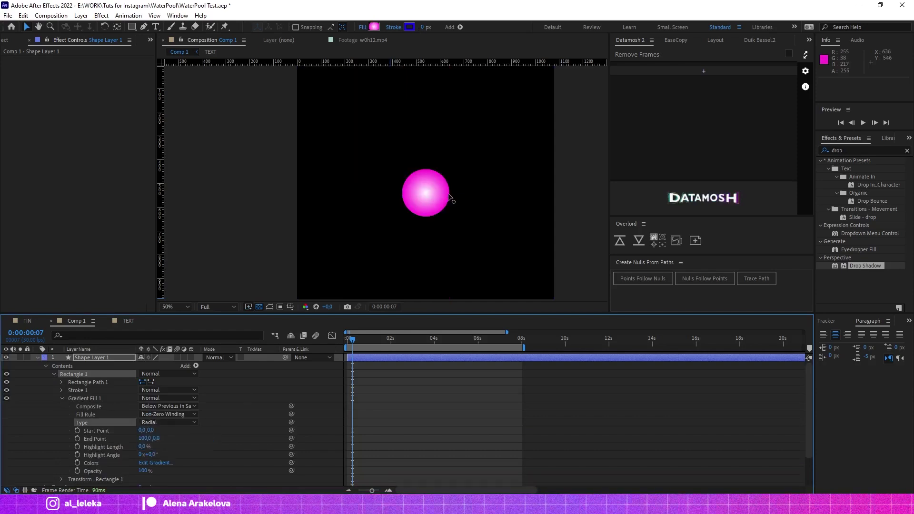
- Display the shape layer's controls and extend the radial gradient's end point to the composition's side edge, at about 538, 2
click(82, 365)
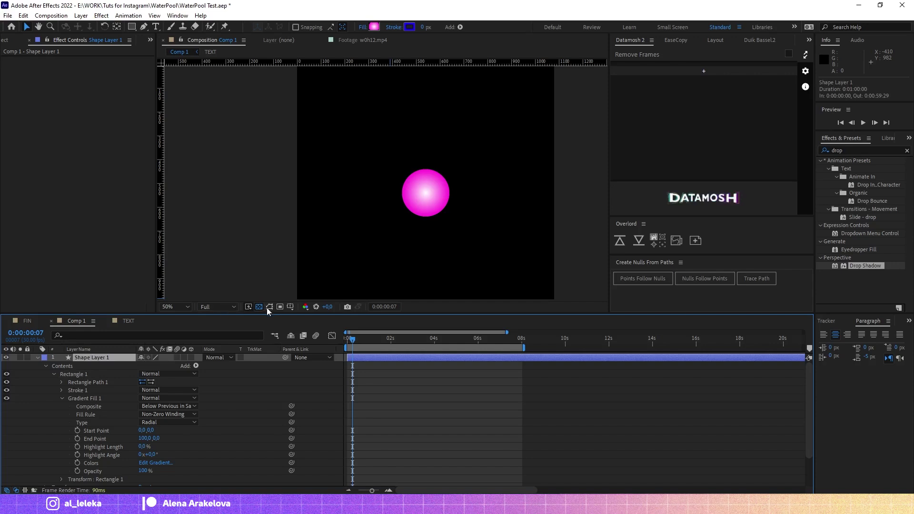
click(269, 307)
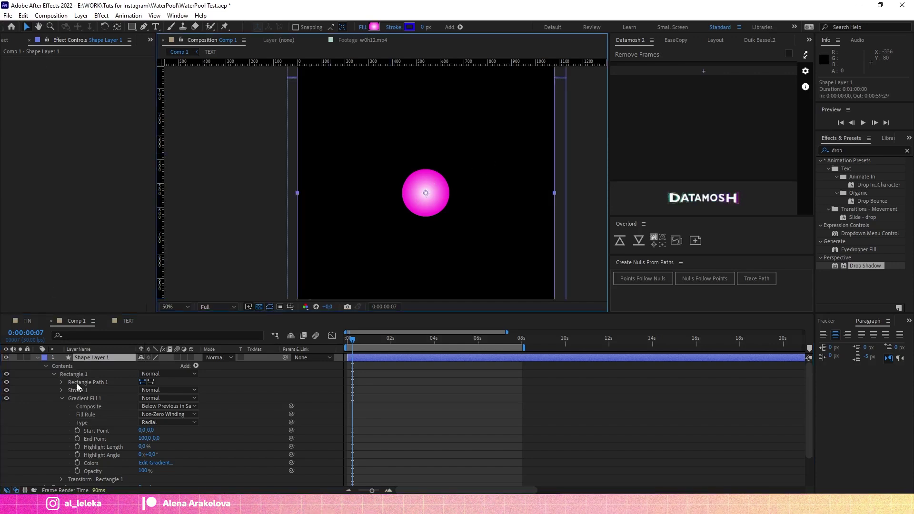
click(84, 398)
drag(449, 193, 555, 194)
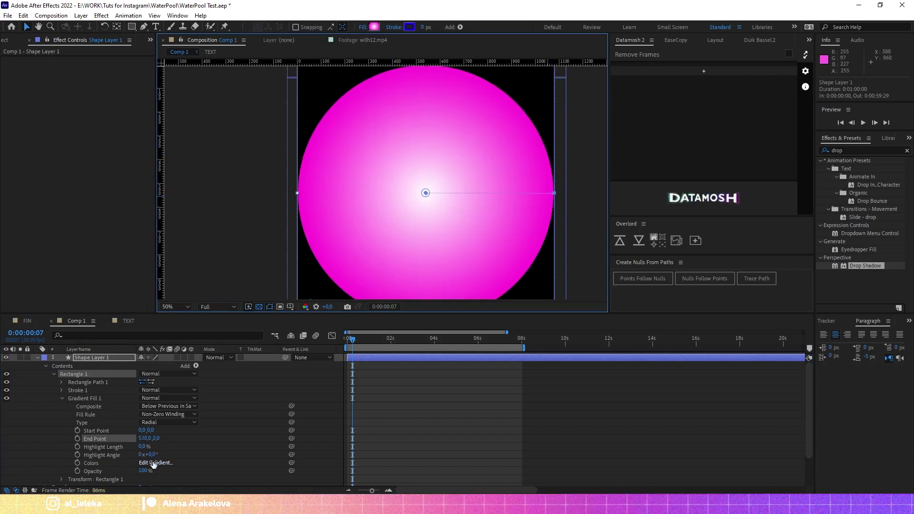
- Edit the gradient's colors so it fades smoothly from a white center to a black outer edge
click(153, 463)
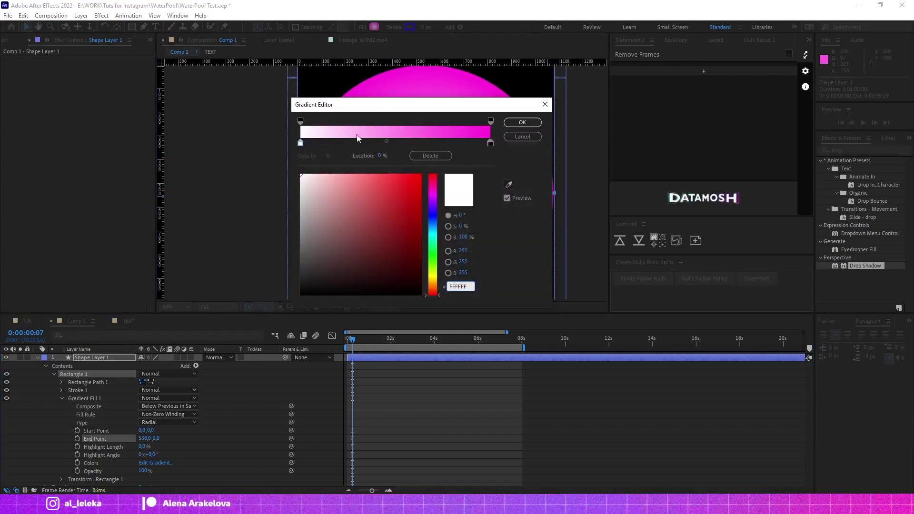
drag(490, 143, 478, 187)
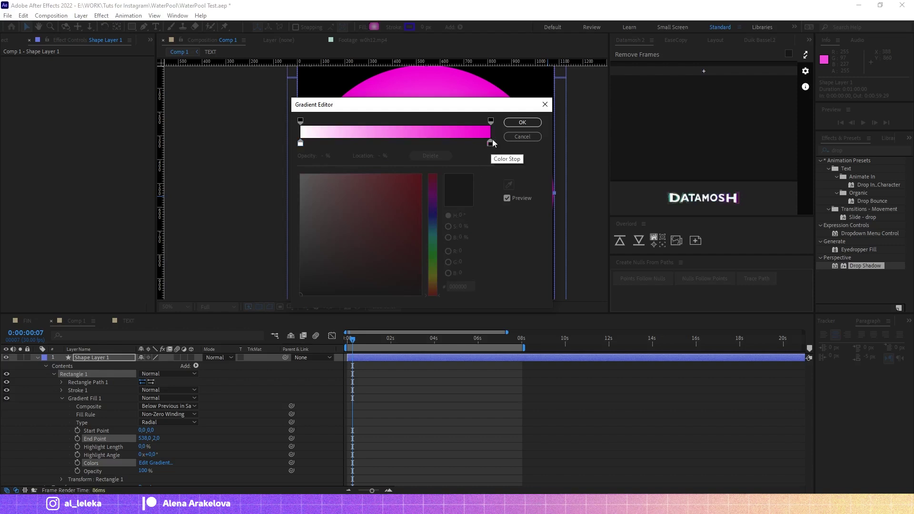
drag(491, 143, 474, 179)
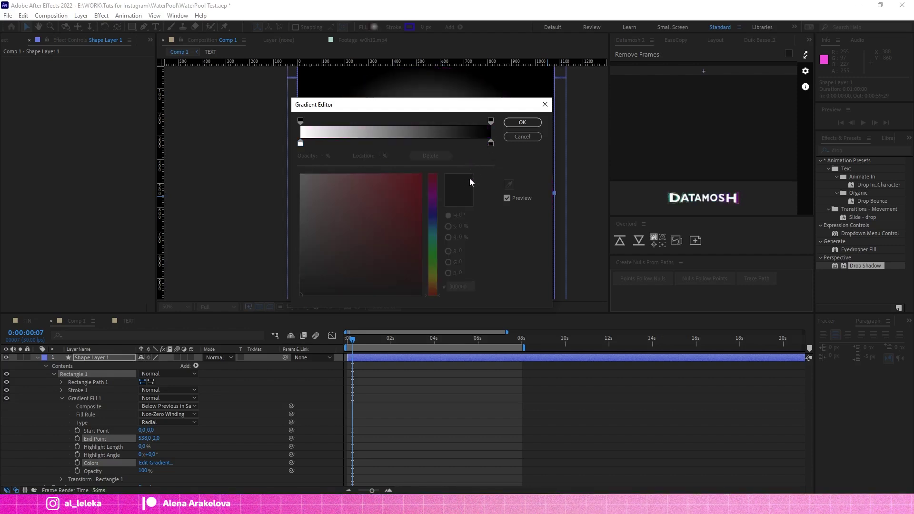
click(515, 138)
- Rename the gradient shape layer to MAP
click(99, 357)
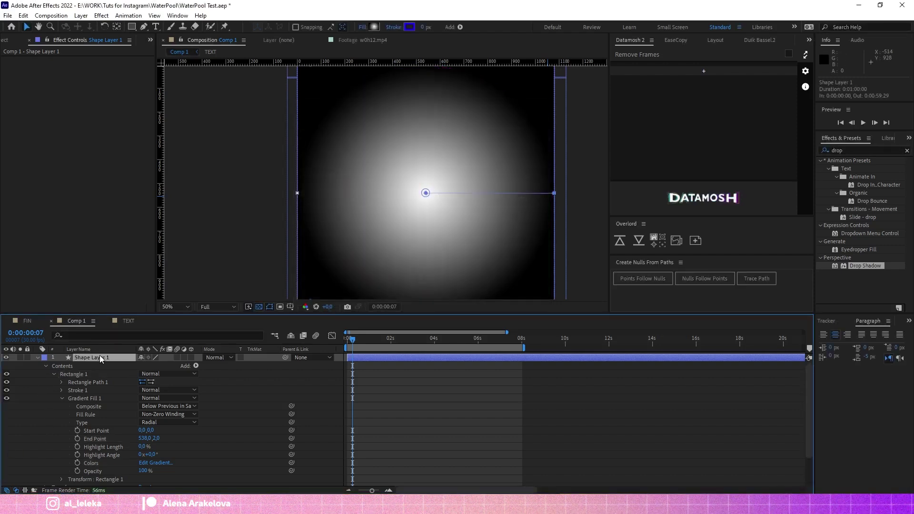
key(Return)
text(M)
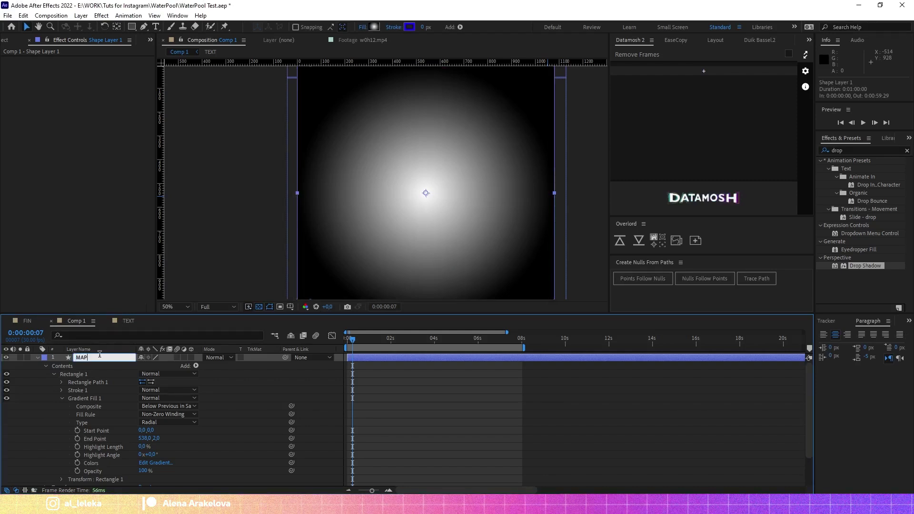
text(AP)
key(Return)
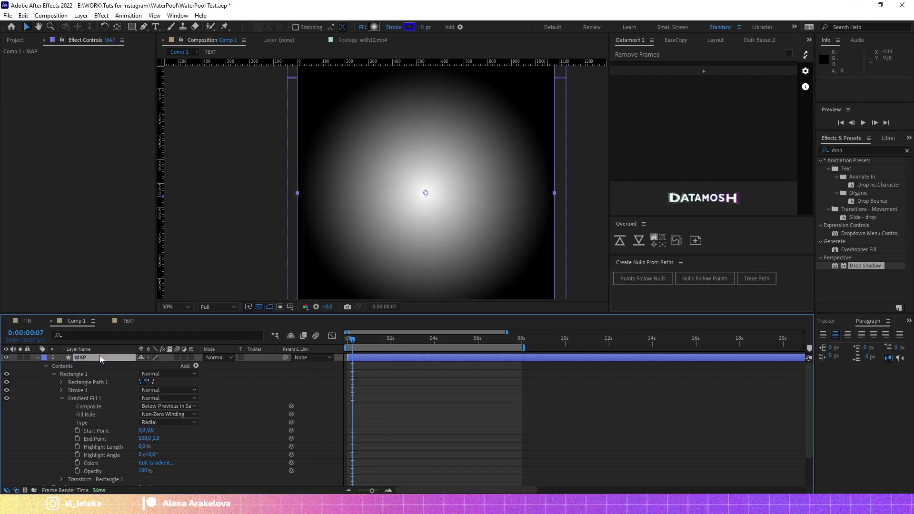
- Collapse the MAP layer's properties and shift the layer to start at 0:00:14:00
click(37, 358)
drag(353, 339, 653, 351)
key(alt+bracketleft)
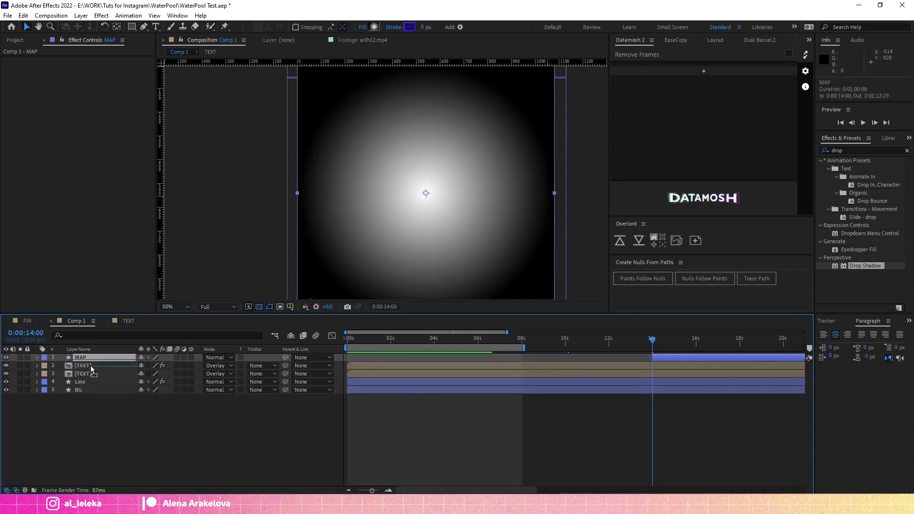
- Place the MAP layer below both TEXT layers, directly above Line, and hide it
key(ctrl+bracketleft)
key(ctrl+bracketleft)
click(6, 373)
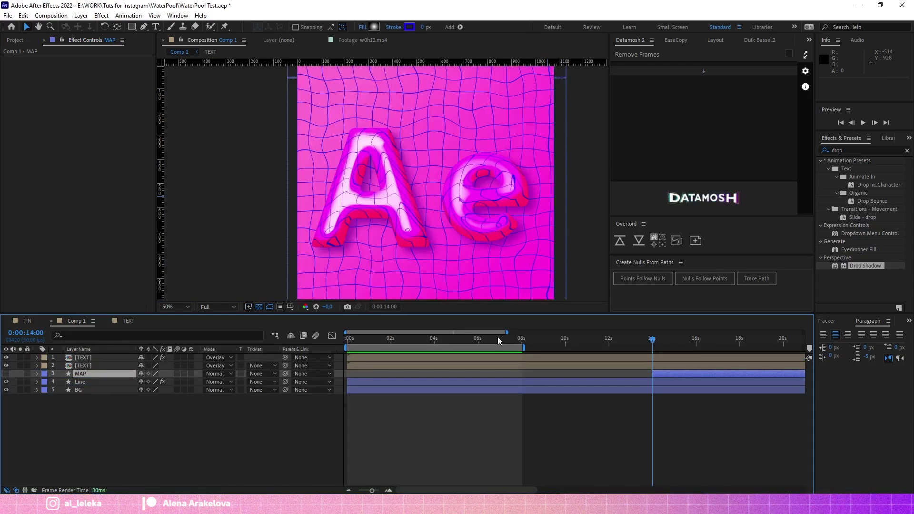
- Hide both TEXT layers and turn off the Displacement Map effect on the Line layer
drag(498, 336, 461, 342)
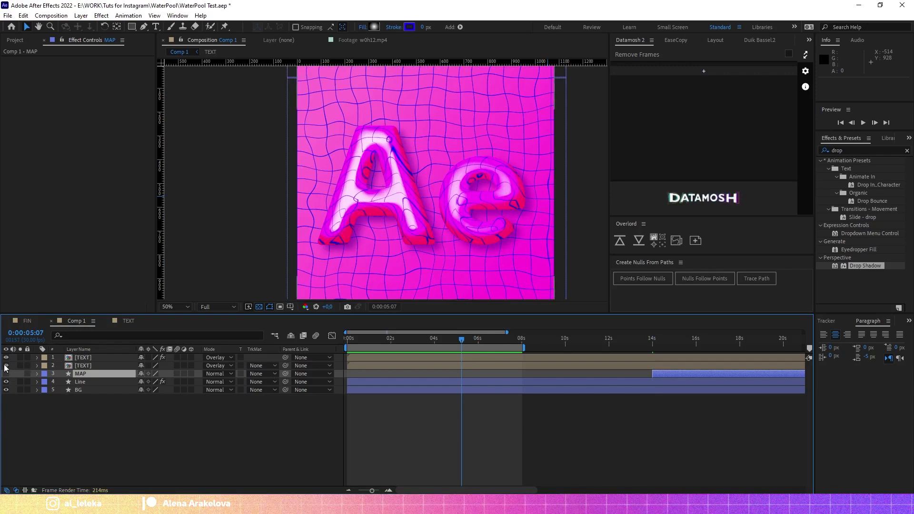
drag(7, 360, 7, 366)
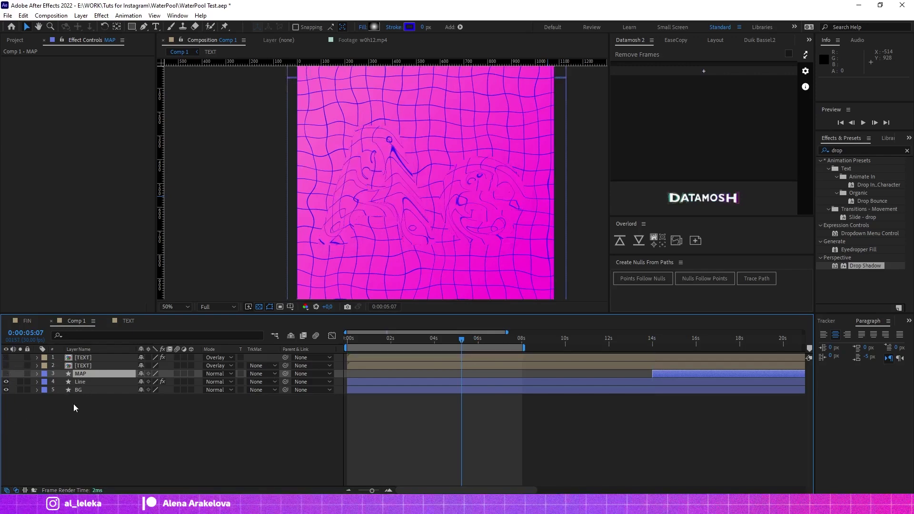
click(85, 383)
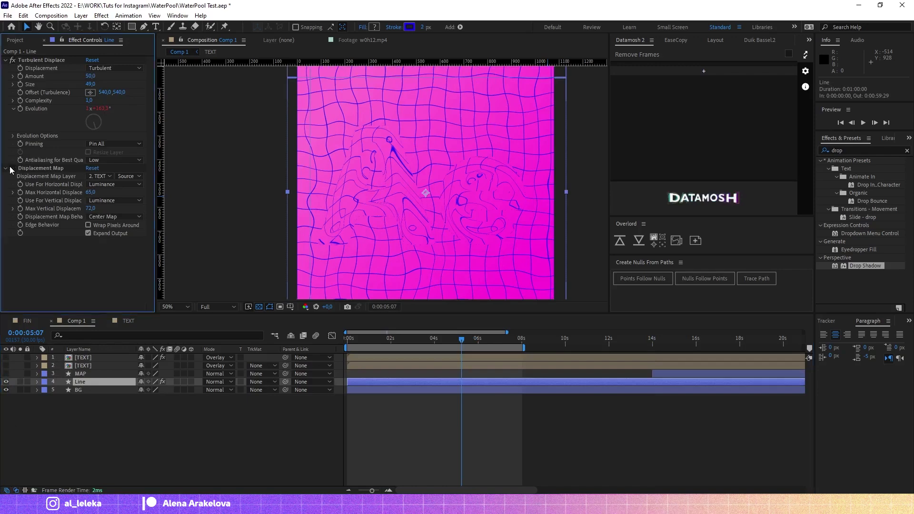
drag(394, 336, 282, 352)
- Extend the composition's work area so it ends at 0:00:10:00
click(564, 344)
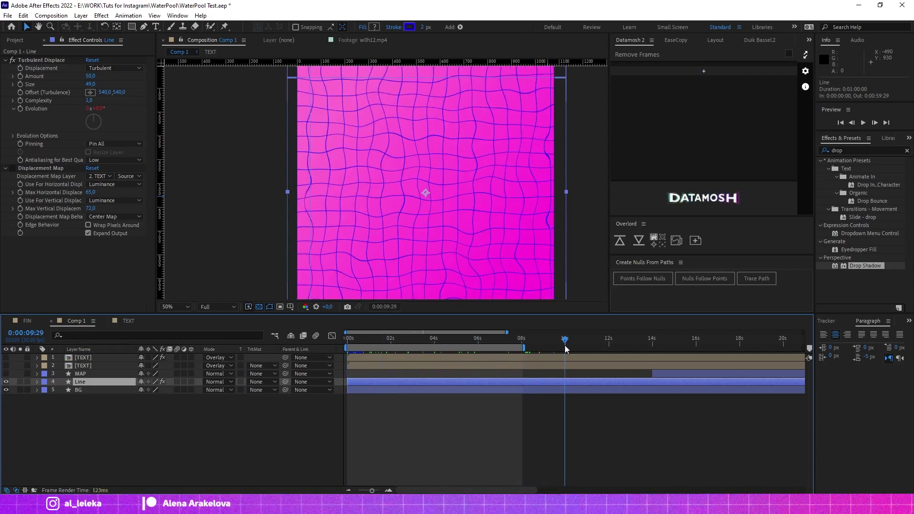
scroll(565, 345, up, 5)
click(572, 345)
scroll(572, 348, down, 3)
key(n)
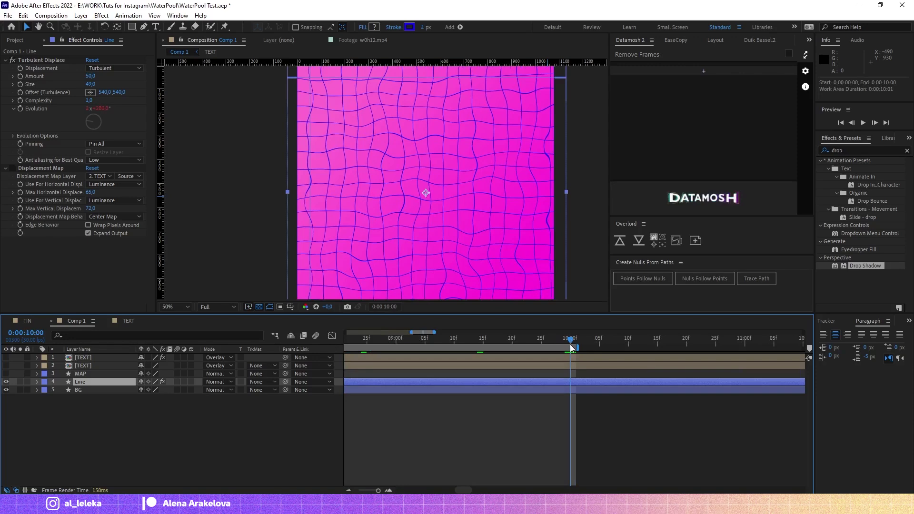
- Add a Datamosh marker at 0:00:05:27 with no layer selected and set its mosh type to Add to x and y
scroll(468, 363, down, 3)
click(433, 343)
click(102, 476)
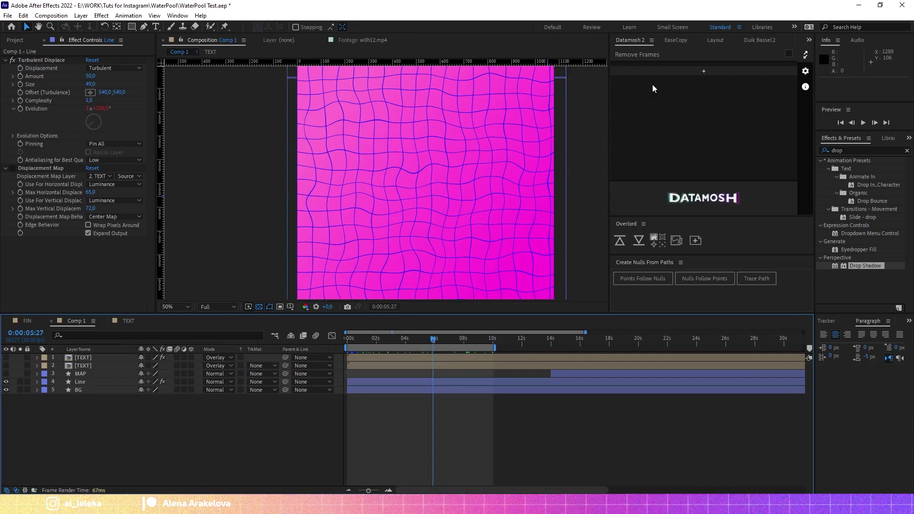
click(703, 71)
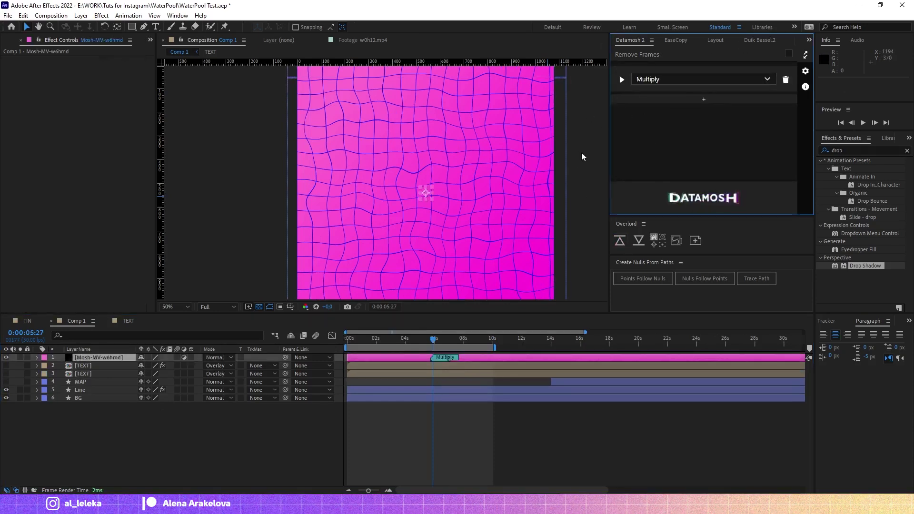
click(653, 80)
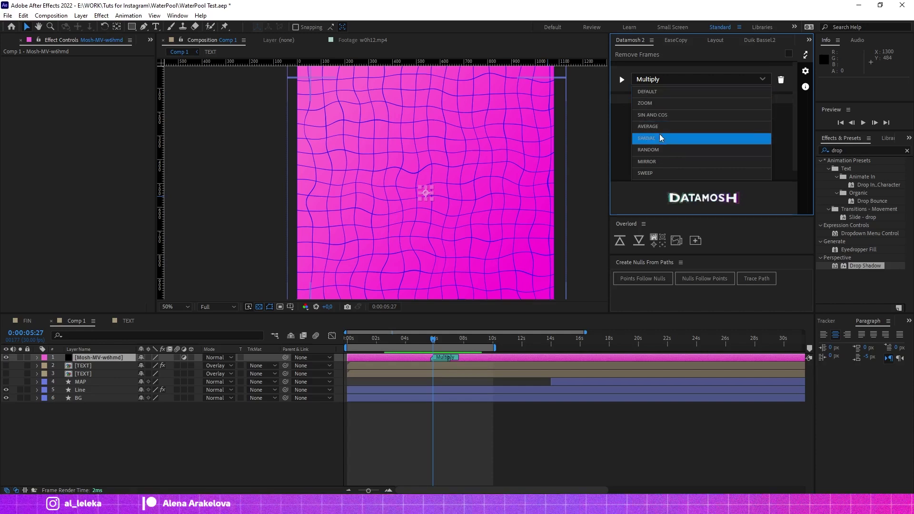
scroll(656, 93, down, 3)
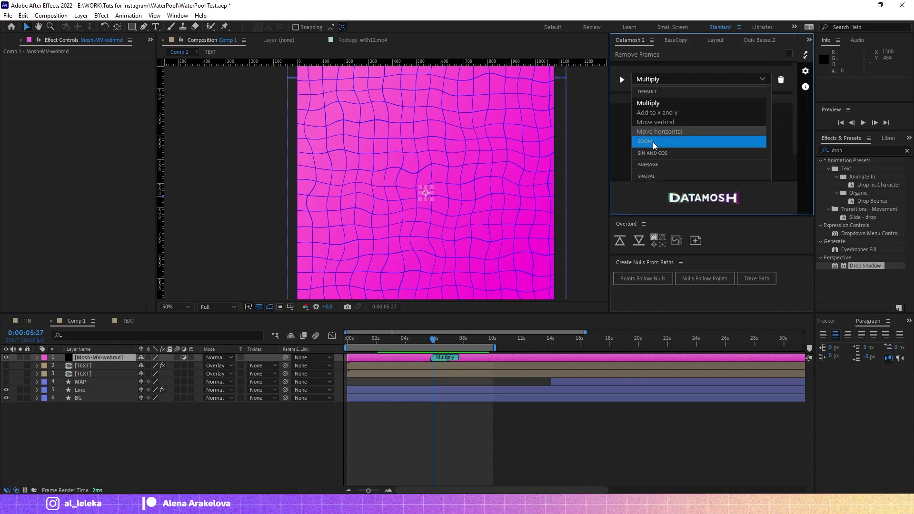
click(666, 116)
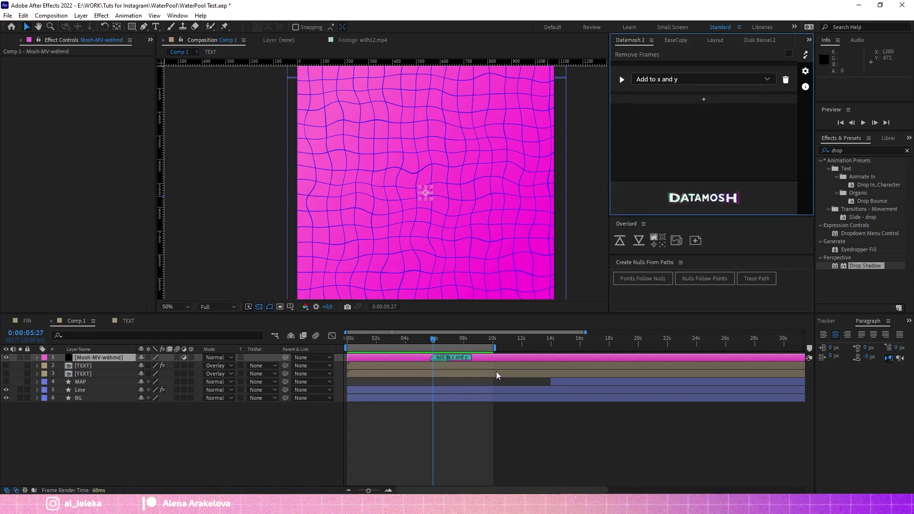
- Move the Add to x and y marker's start to 0:00:06:00 and stretch its end to 0:00:10:00
scroll(445, 367, up, 5)
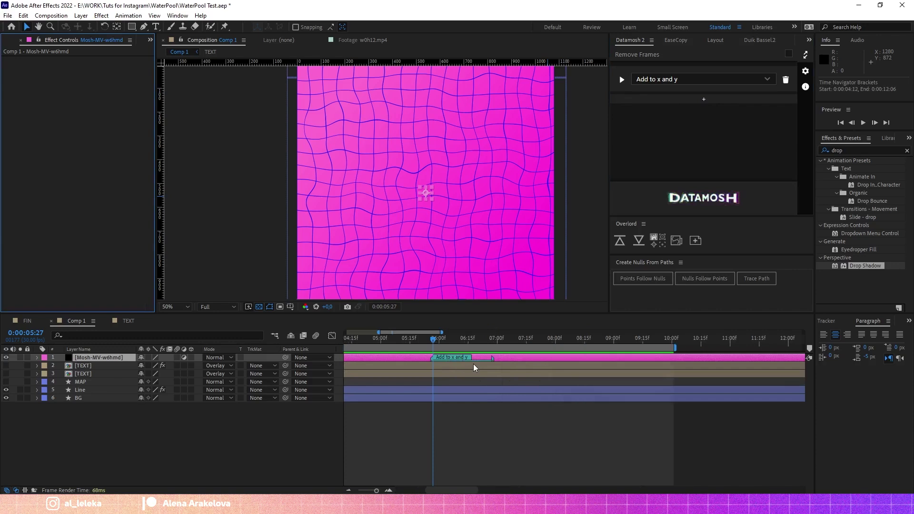
click(439, 341)
drag(434, 358, 439, 361)
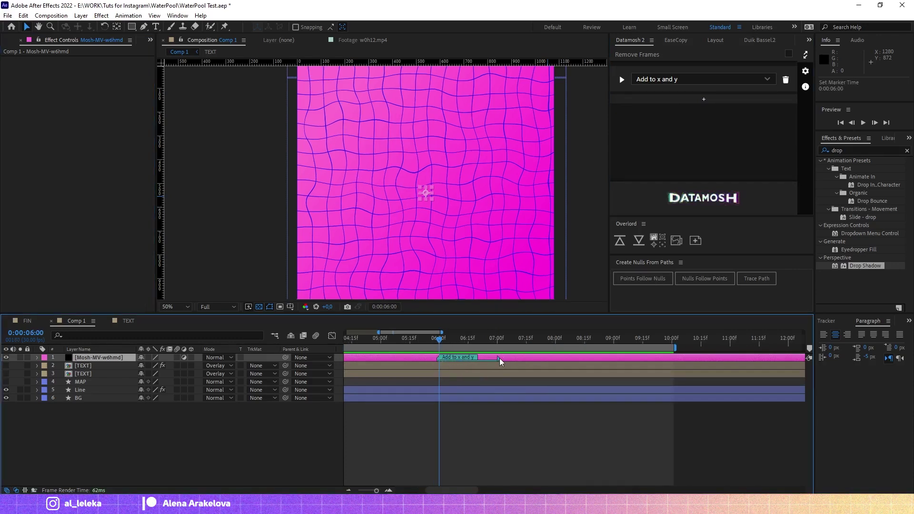
drag(501, 362, 525, 357)
mouse_move(674, 358)
mouse_down()
mouse_move(516, 341)
mouse_move(541, 341)
mouse_move(525, 342)
mouse_up()
- Trim both TEXT layers, Line and BG to end at 0:00:10:00, leaving out the MAP layer
click(673, 341)
key(minus)
key(minus)
key(minus)
click(523, 365)
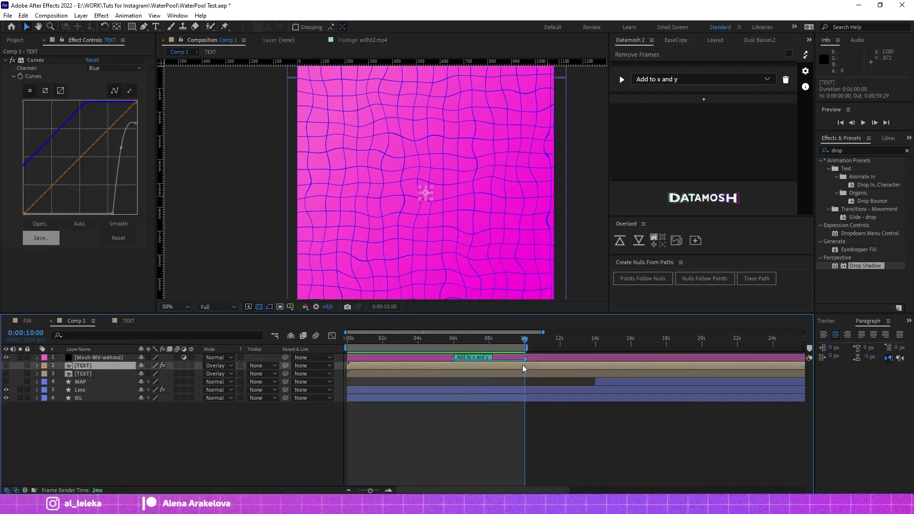
shift+click(523, 399)
ctrl+click(607, 382)
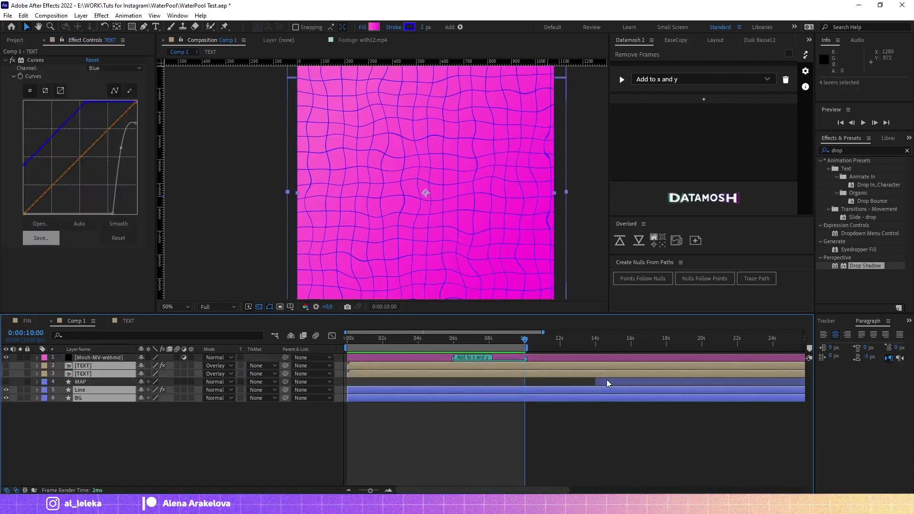
key(alt+bracketright)
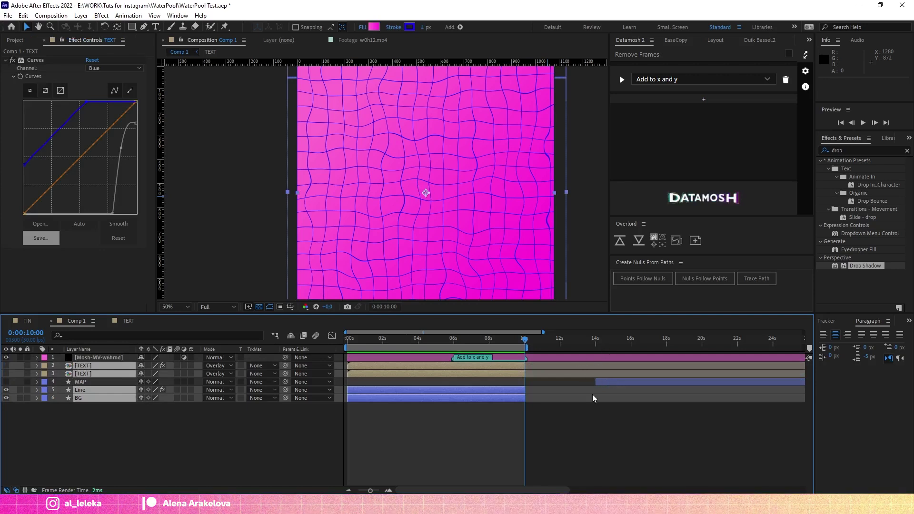
- Enable Use Map for the Add to x and y mosh and span its map marker from 0:00:06:00 to 0:00:10:00
click(621, 80)
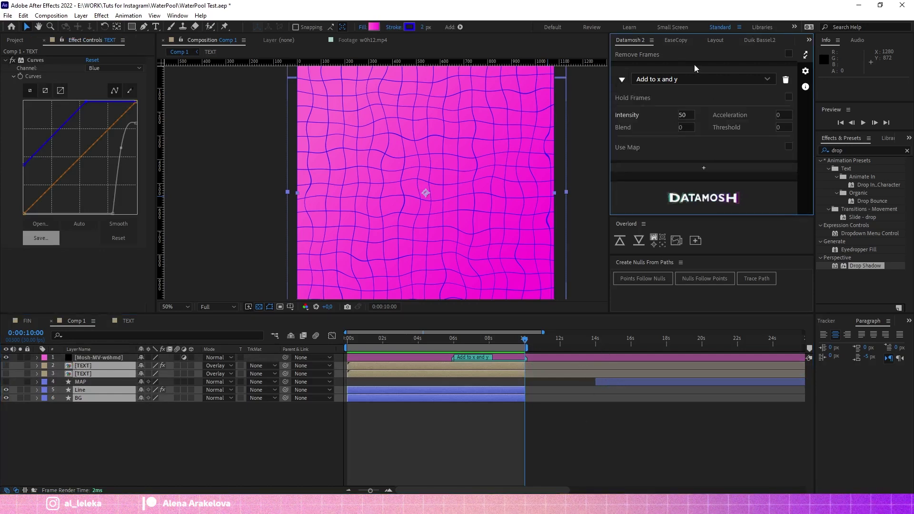
click(789, 147)
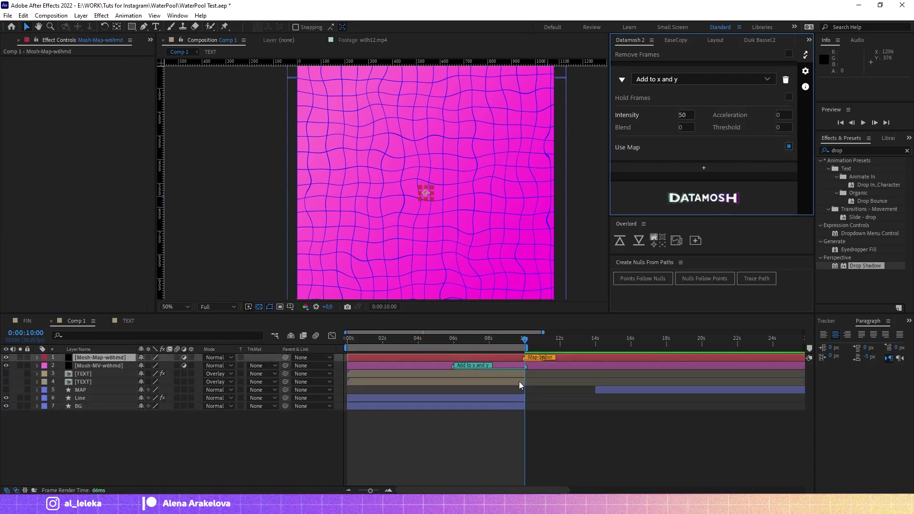
drag(518, 359, 460, 359)
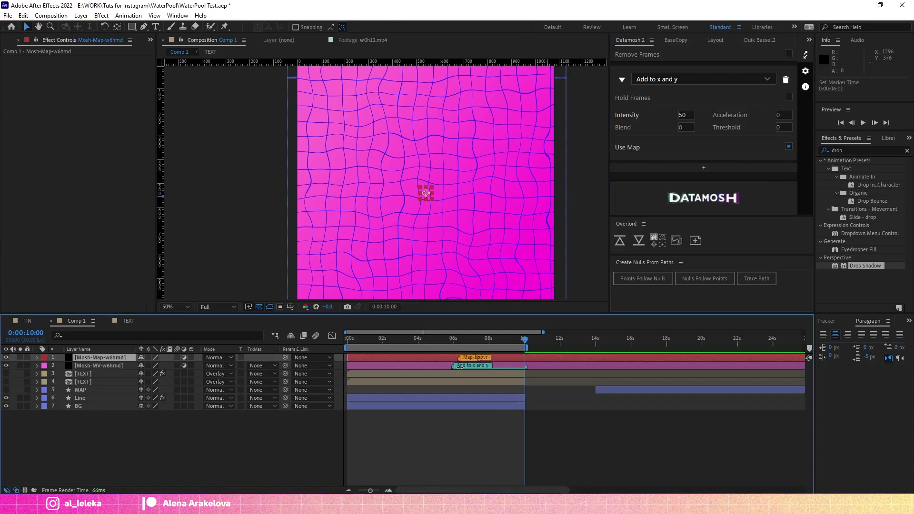
scroll(459, 364, up, 5)
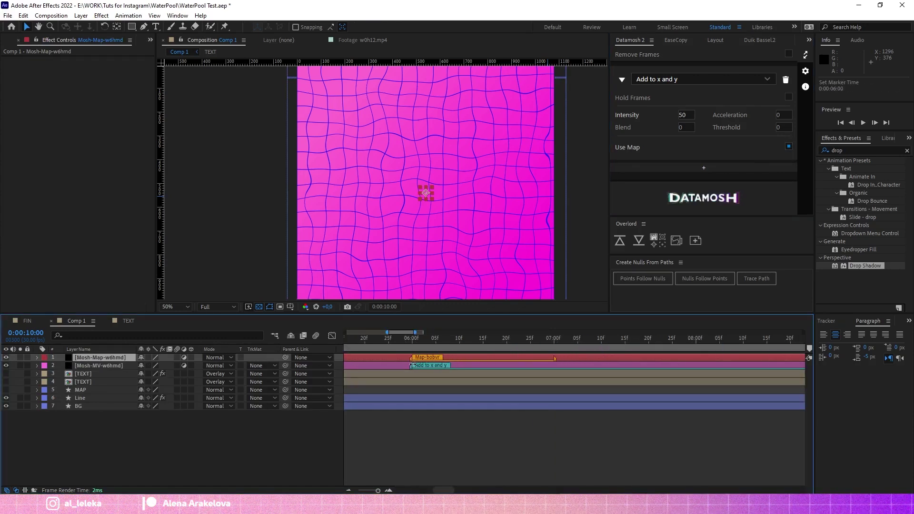
scroll(461, 360, down, 5)
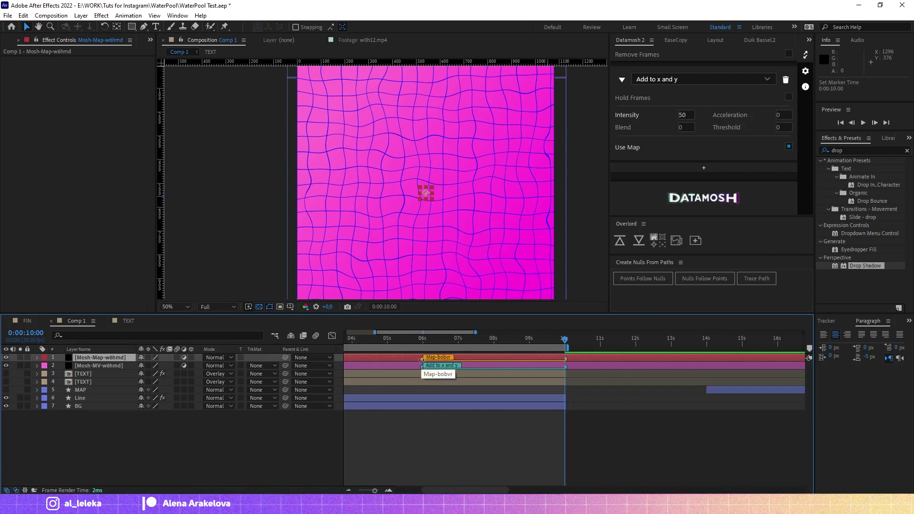
- Move the map marker to the start of the MAP layer at about 0:00:14:00 and make MAP visible
drag(661, 367, 708, 367)
click(711, 342)
click(755, 340)
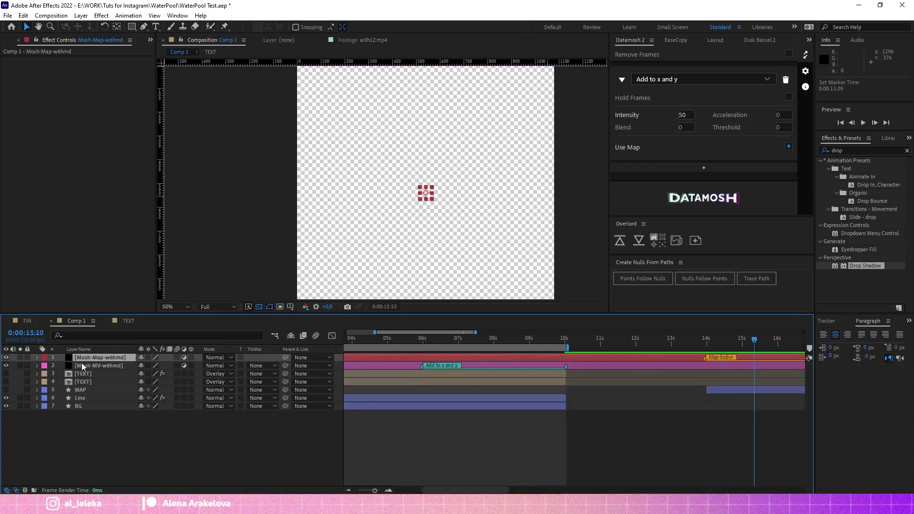
click(6, 390)
drag(708, 342, 708, 343)
scroll(706, 362, up, 3)
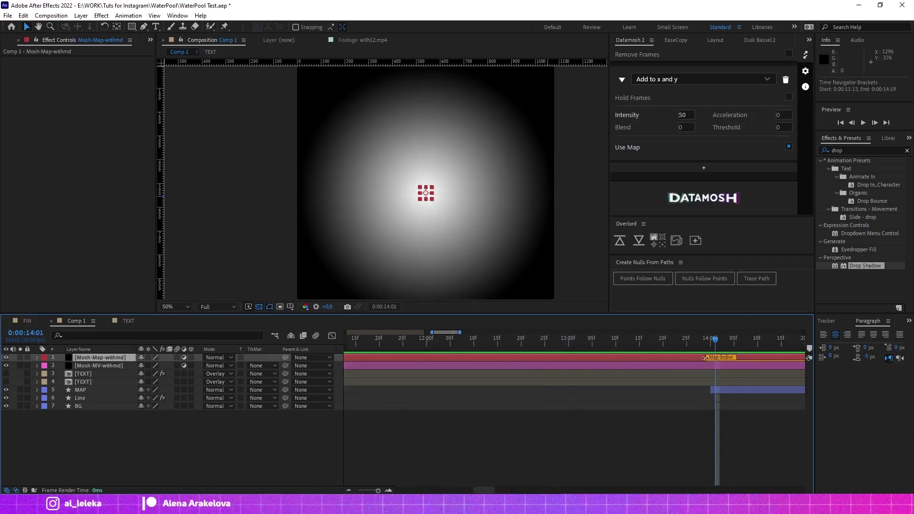
click(722, 342)
scroll(722, 342, down, 5)
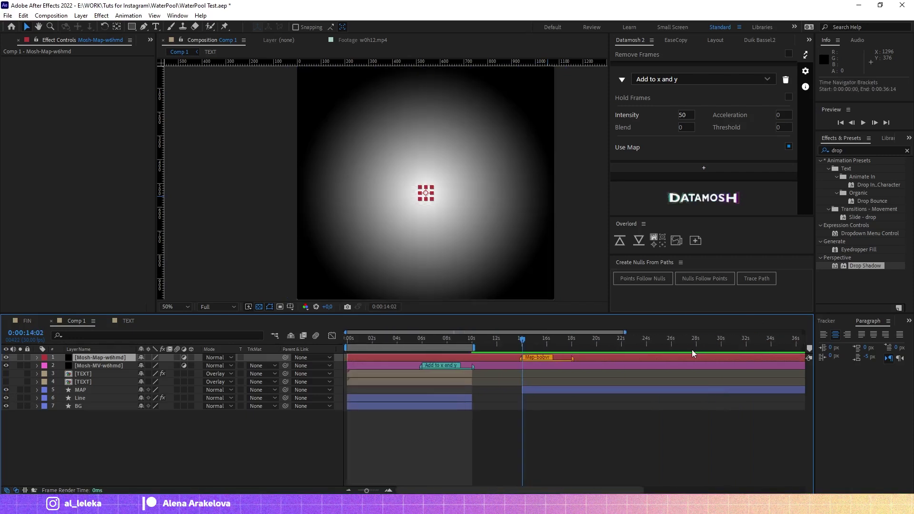
- Set the mosh Intensity to 100 and render the Datamosh effect
click(421, 341)
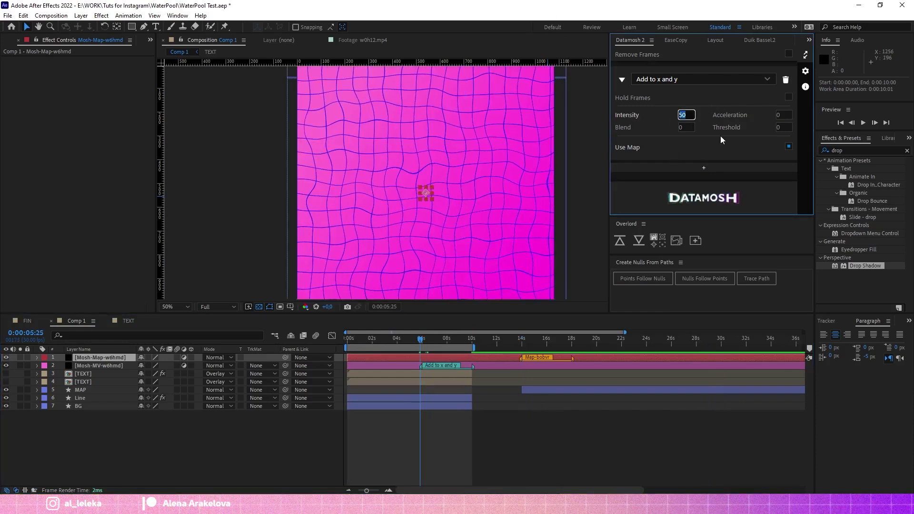
text(00)
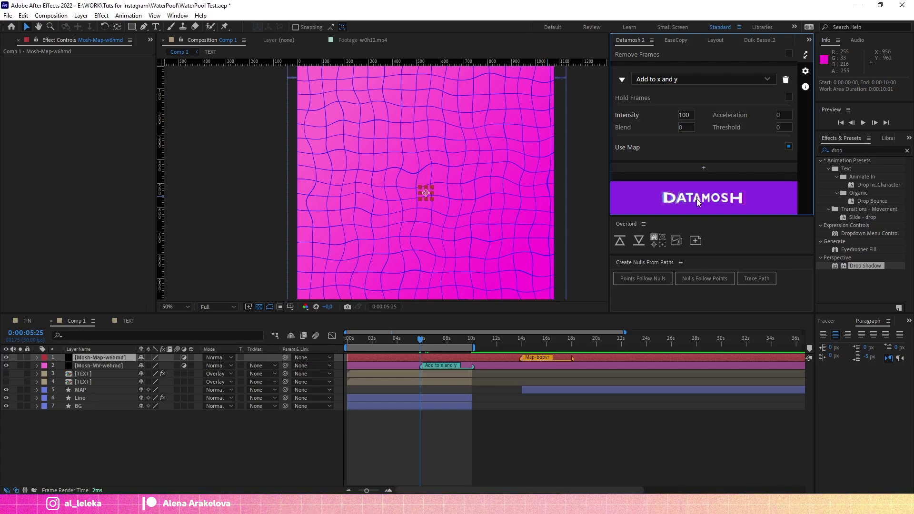
click(696, 199)
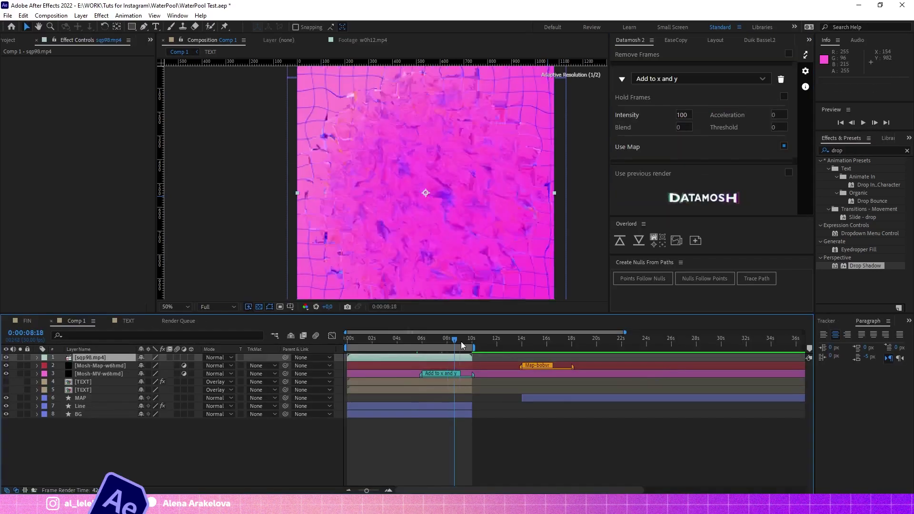
- Play the rendered datamosh clip from the start and check frames around 8 to 9 seconds
drag(461, 341, 294, 342)
key(space)
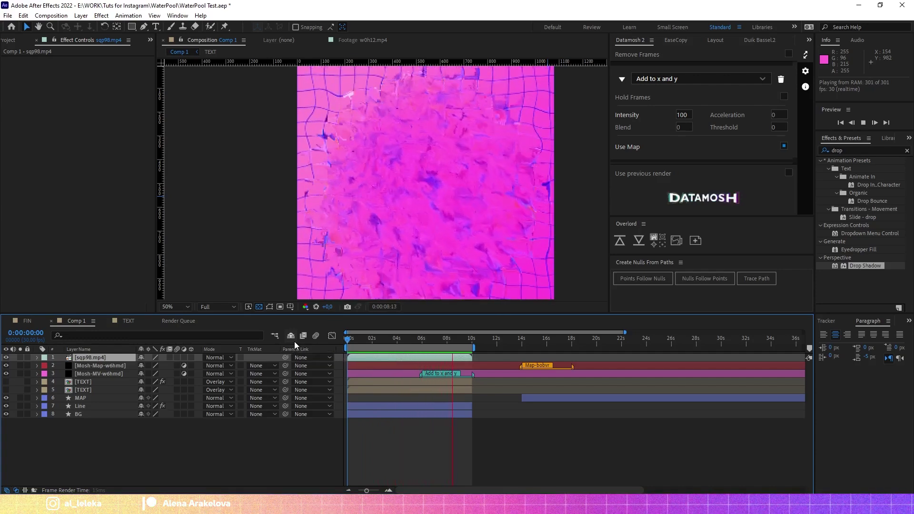
click(460, 342)
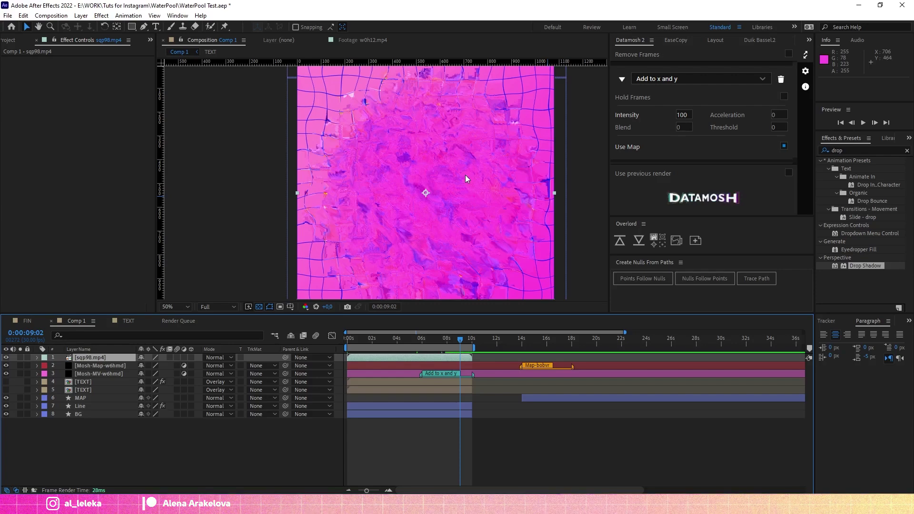
click(446, 346)
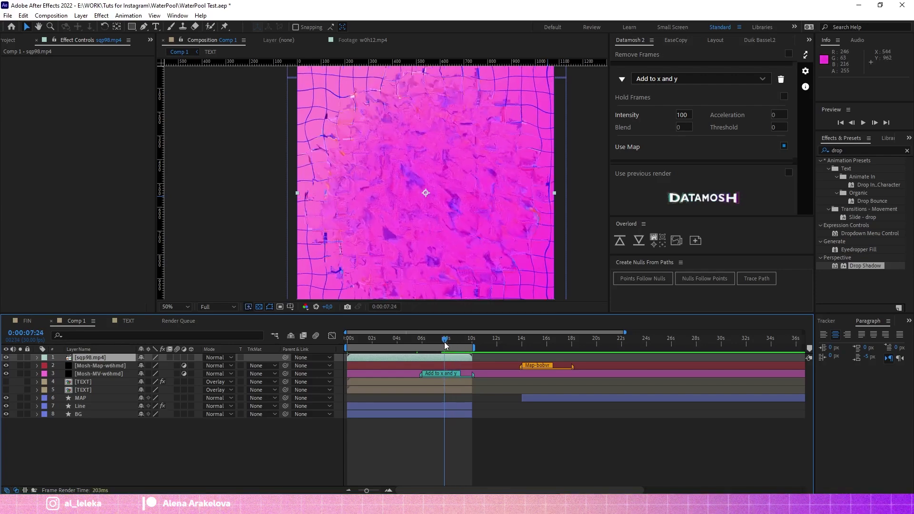
- Copy the Displacement Map effect from Line to the rendered datamosh video layer and enable it, keeping 5. TEXT as the map layer
click(87, 359)
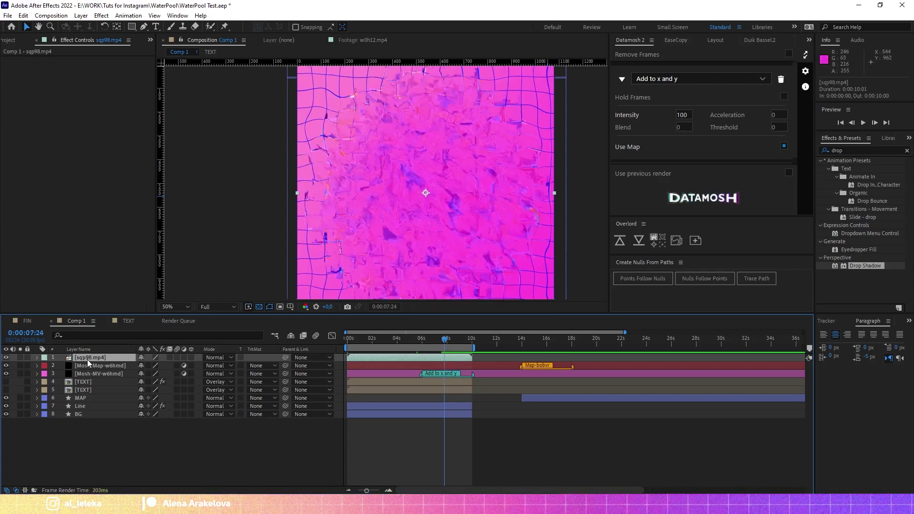
click(87, 405)
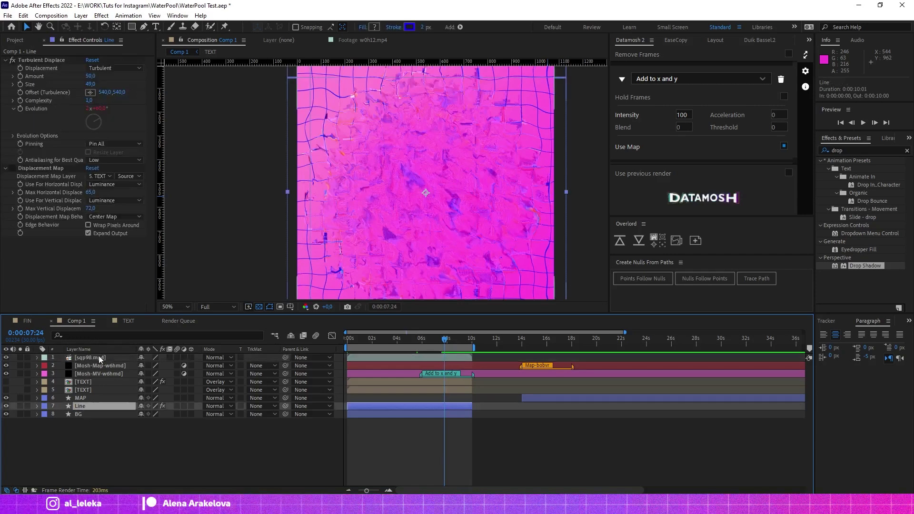
click(38, 168)
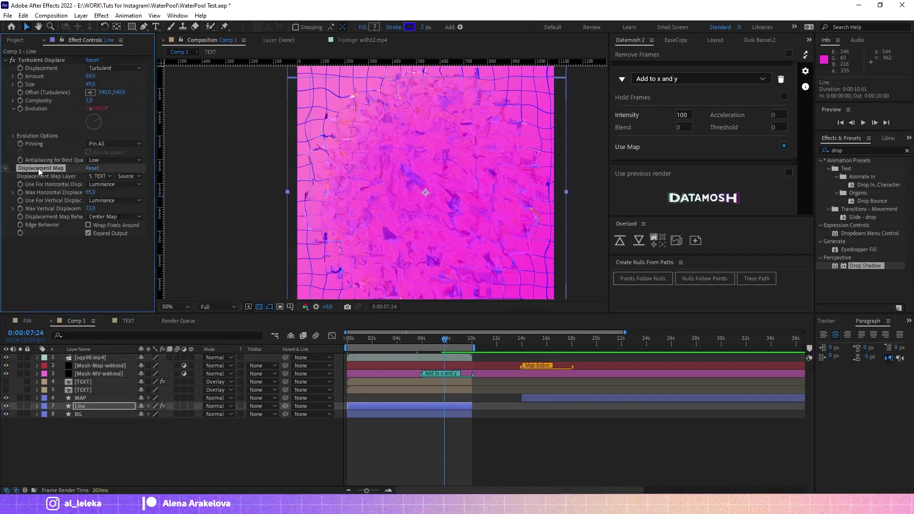
click(85, 358)
key(ctrl+v)
click(17, 61)
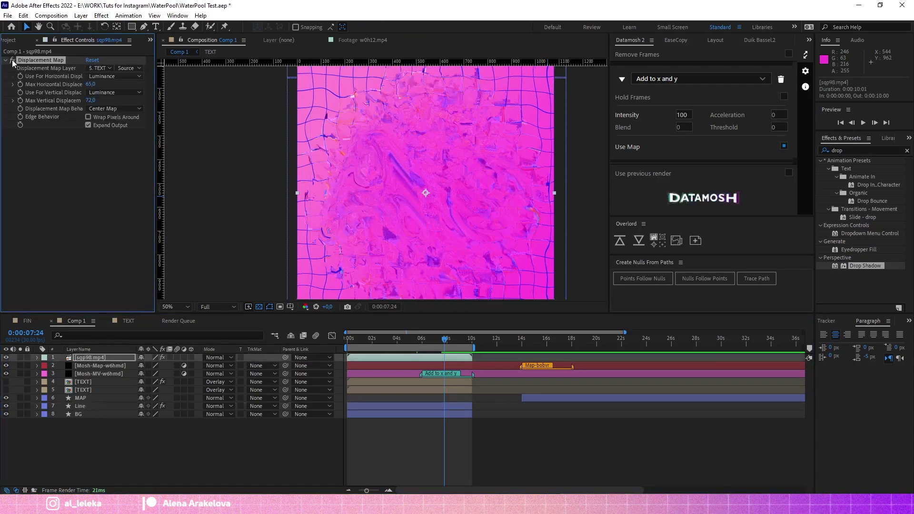
click(100, 68)
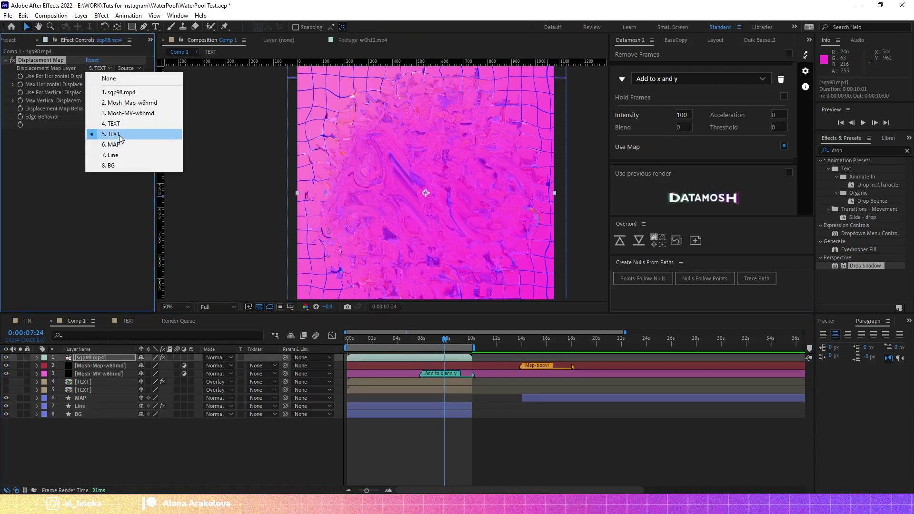
key(Escape)
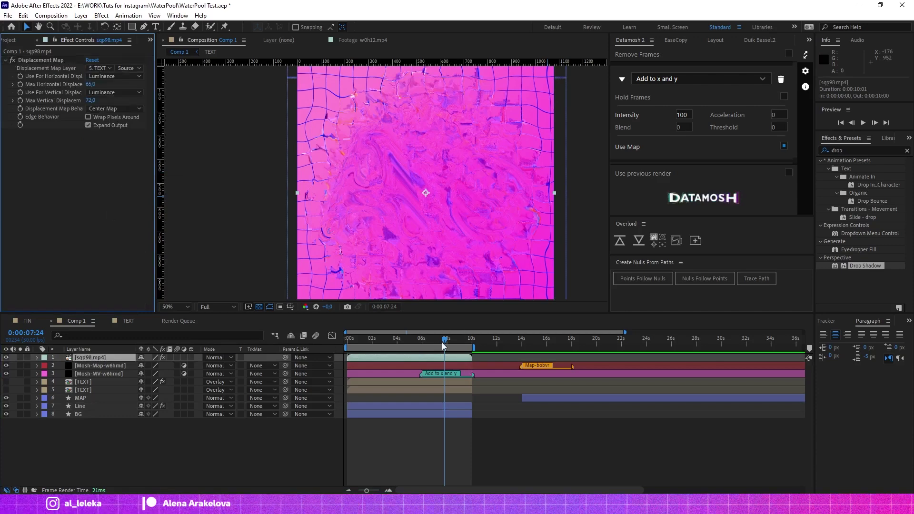
- Preview the displaced datamosh render, replay it from about 0:00:05:23, and return to the start of the composition
key(space)
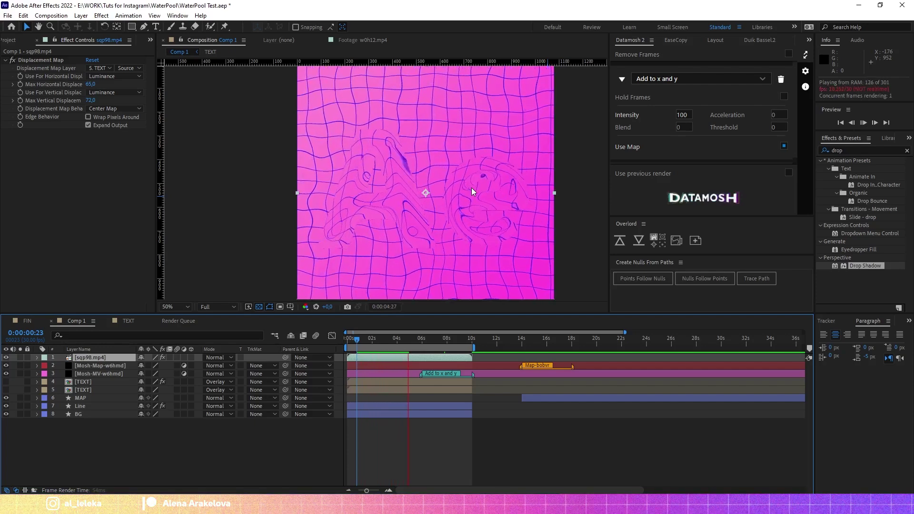
drag(424, 340, 421, 342)
key(space)
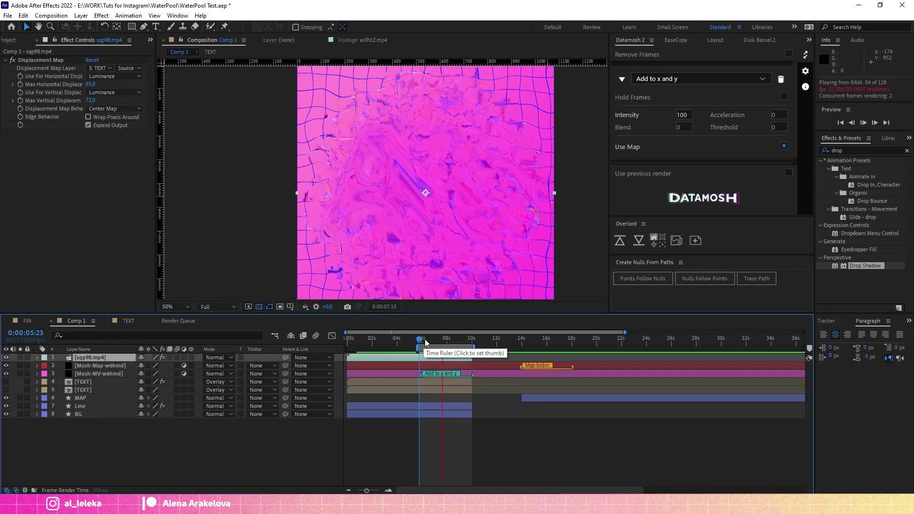
drag(421, 342, 311, 340)
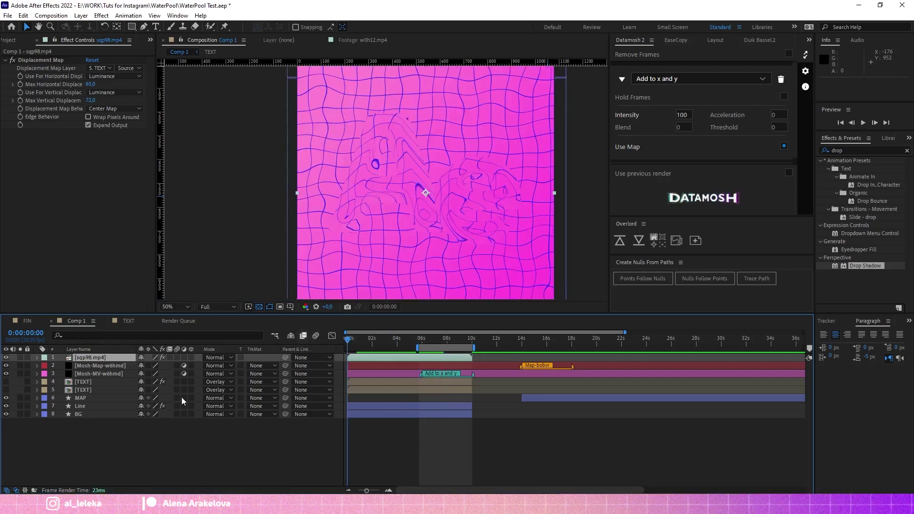
- Make both TEXT layers visible, move them above the rendered datamosh video, and check the mosh section
click(84, 383)
shift+click(84, 390)
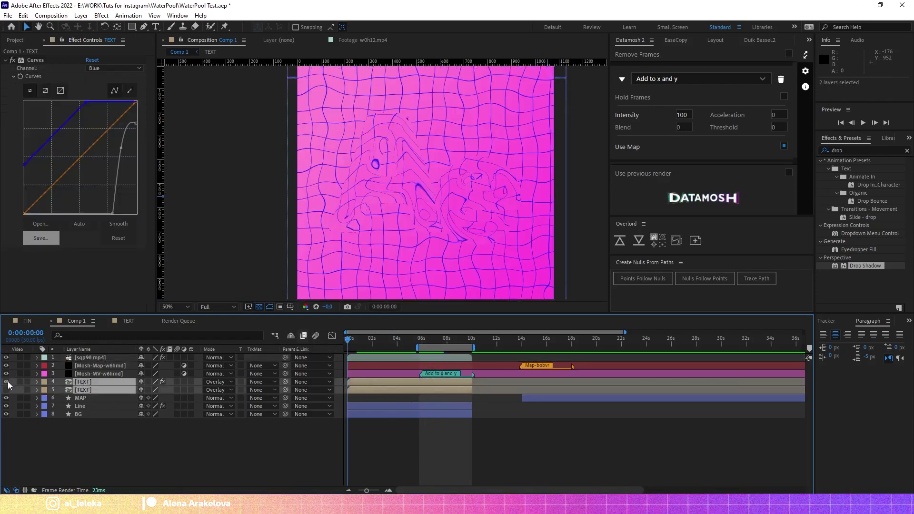
drag(113, 382, 116, 356)
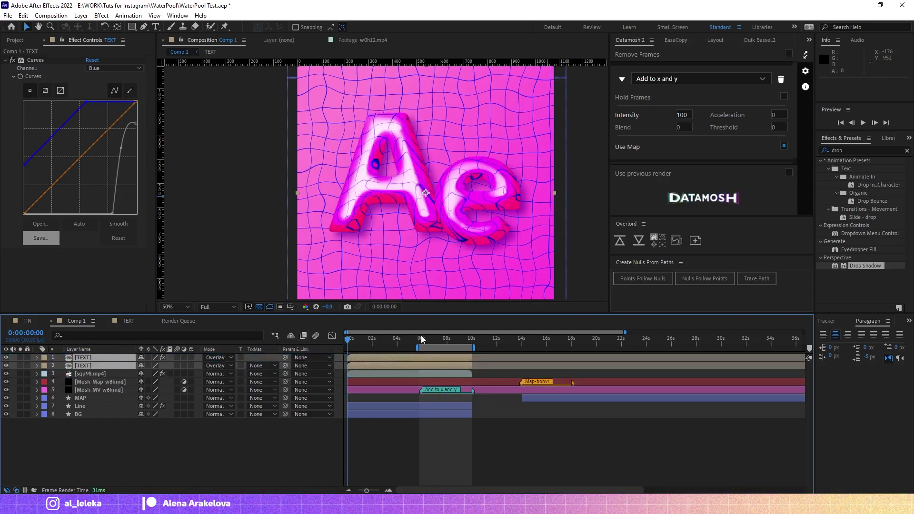
drag(420, 339, 454, 347)
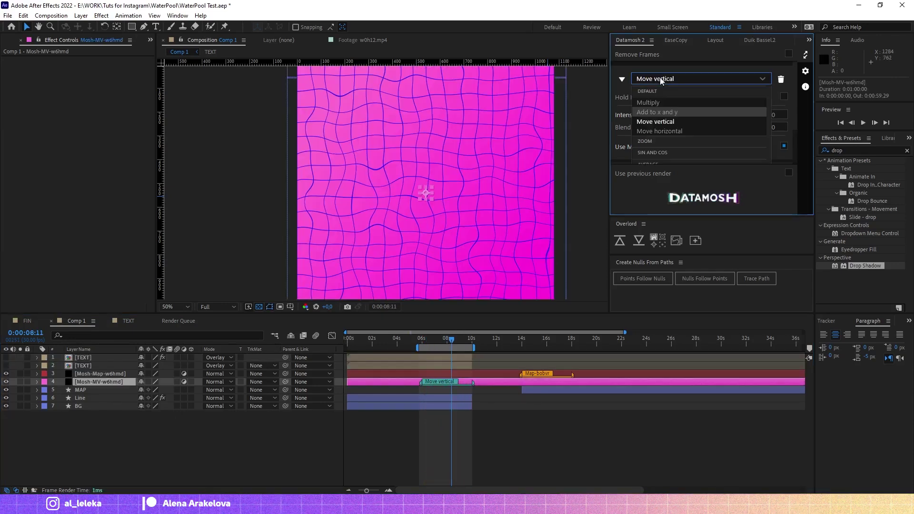
- Keep the mosh mode on Move vertical and change the MAP rectangle's gradient fill type to Linear
click(661, 79)
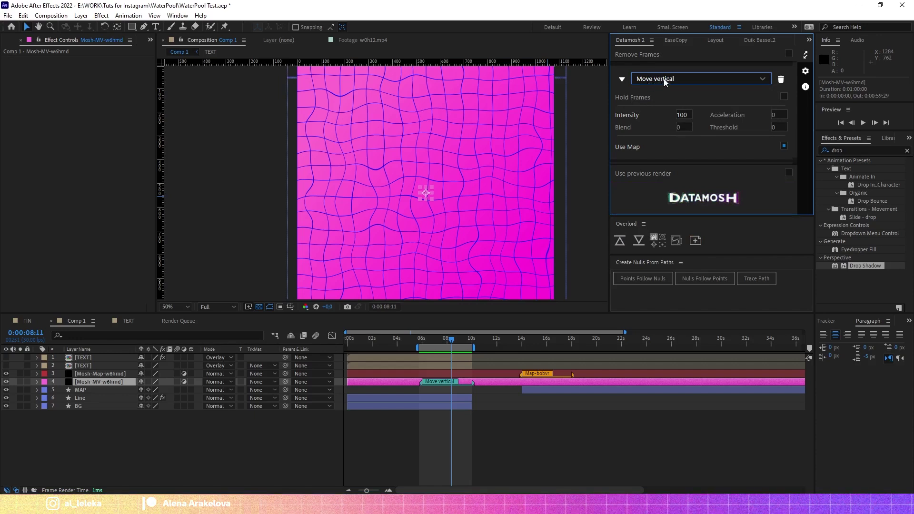
click(558, 339)
click(561, 387)
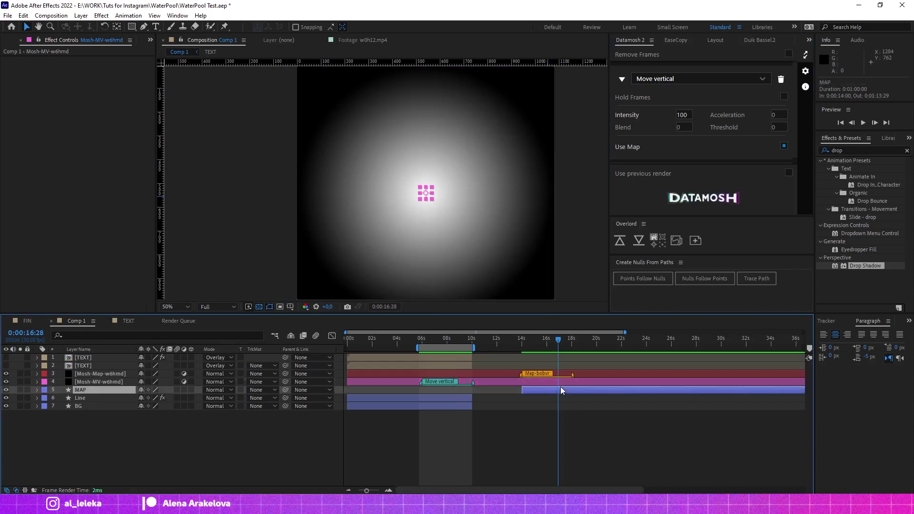
click(37, 390)
scroll(84, 461, down, 2)
scroll(166, 472, down, 1)
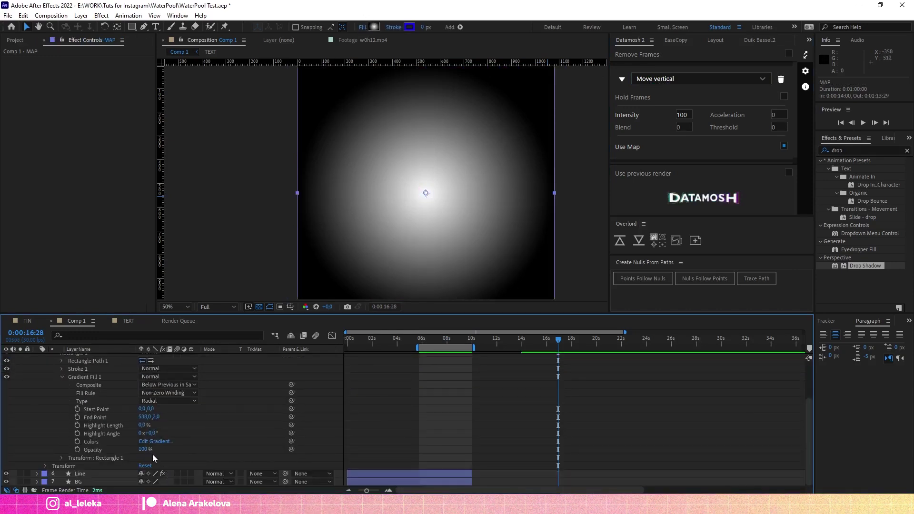
click(154, 442)
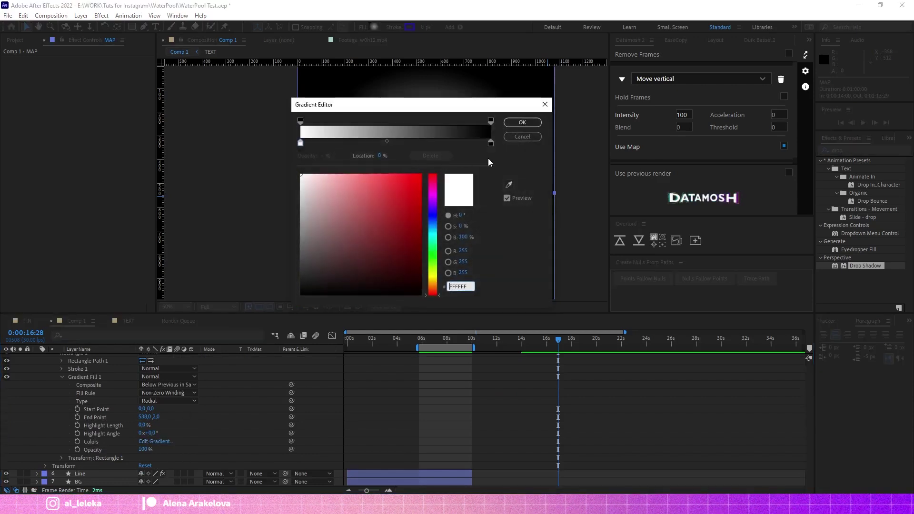
click(520, 137)
click(162, 403)
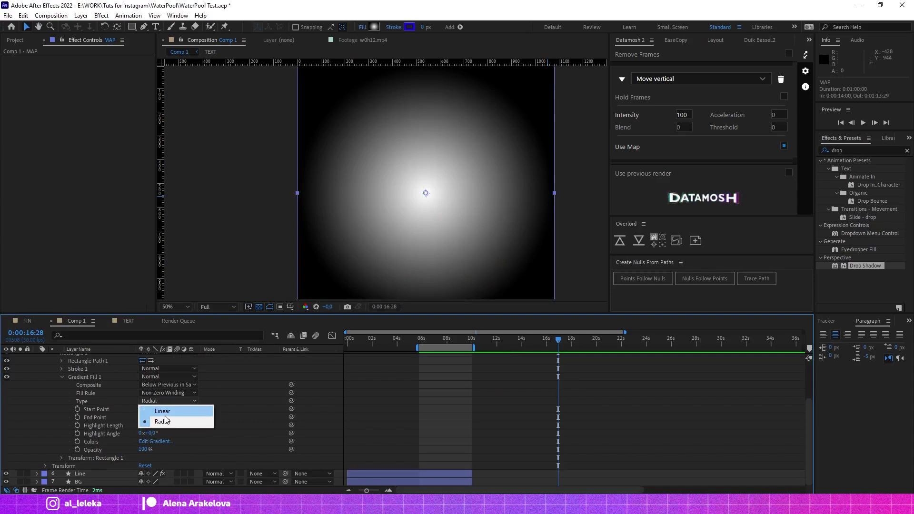
click(163, 412)
- Reposition the MAP gradient's start point to about -464, 0 and its end point to about 122, 2, and collapse the layer
drag(425, 194, 315, 193)
drag(554, 195, 454, 194)
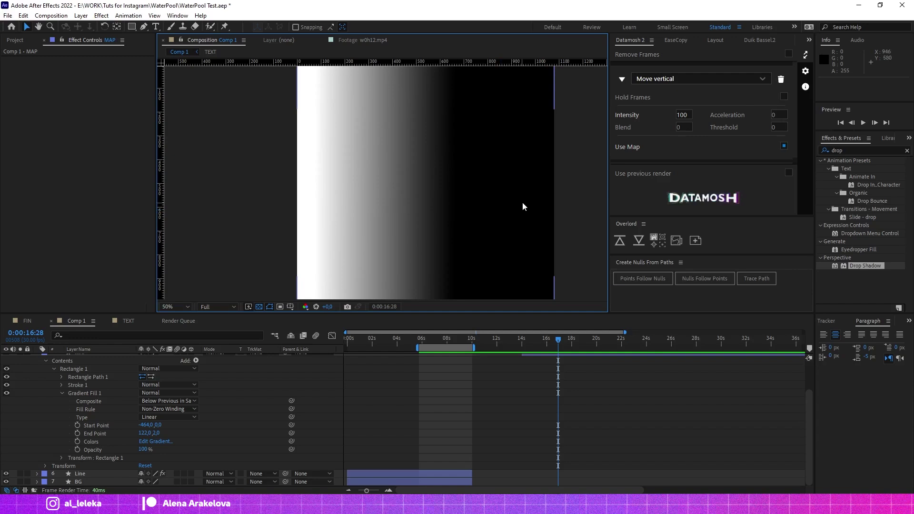
key(ctrl+grave)
click(8, 394)
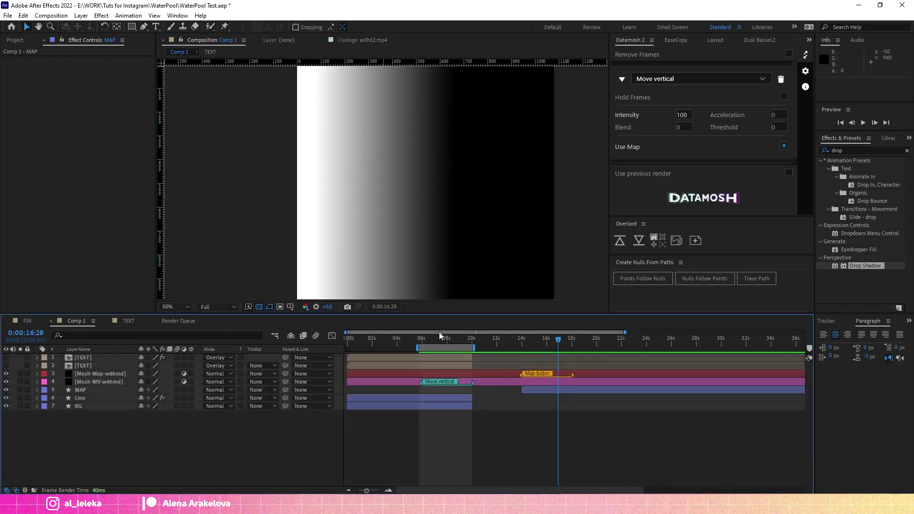
- Set the work area start to 0:00:00:00 and render the Datamosh effect
key(Home)
key(b)
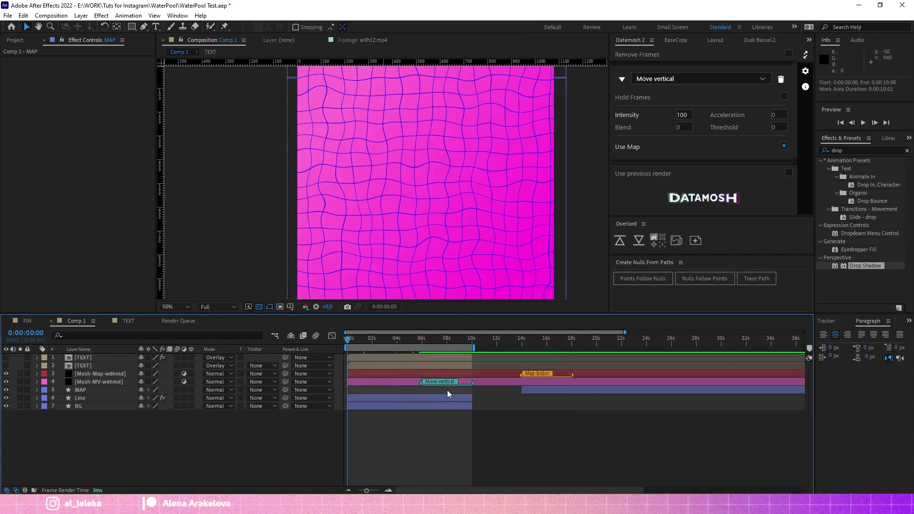
click(711, 198)
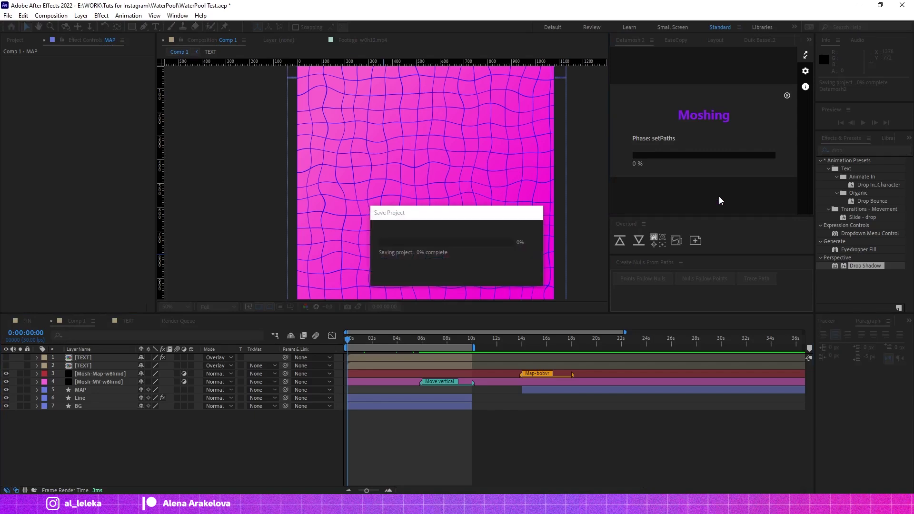
- Check the new datamosh render up to about 0:00:07:05, and move both TEXT layers above it and make them visible
click(395, 339)
drag(396, 343, 438, 365)
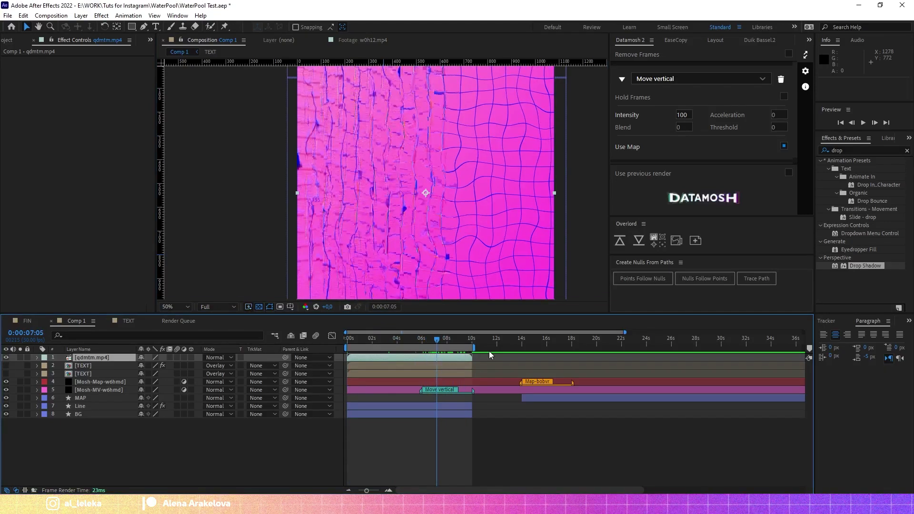
click(79, 371)
shift+click(80, 366)
drag(81, 365, 86, 356)
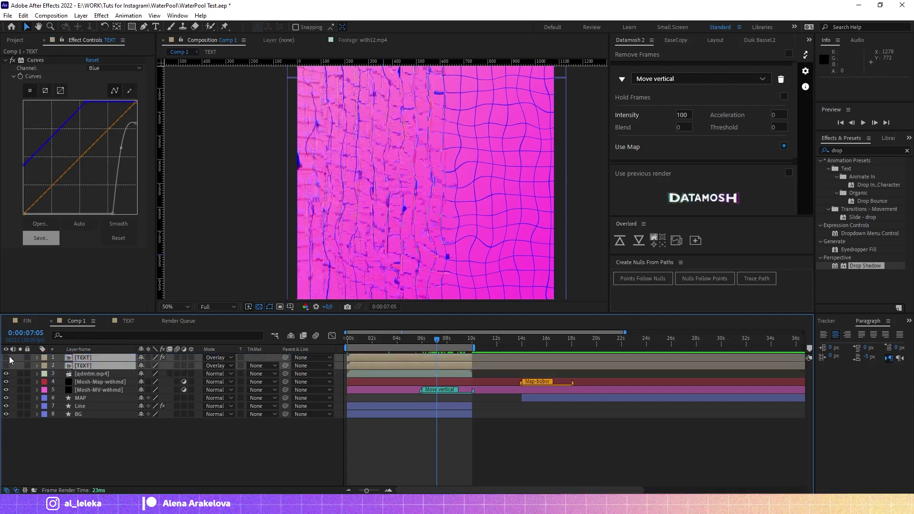
- Copy the Displacement Map effect from Line to the new datamosh video, enable it, and preview the result around 8 seconds
click(88, 406)
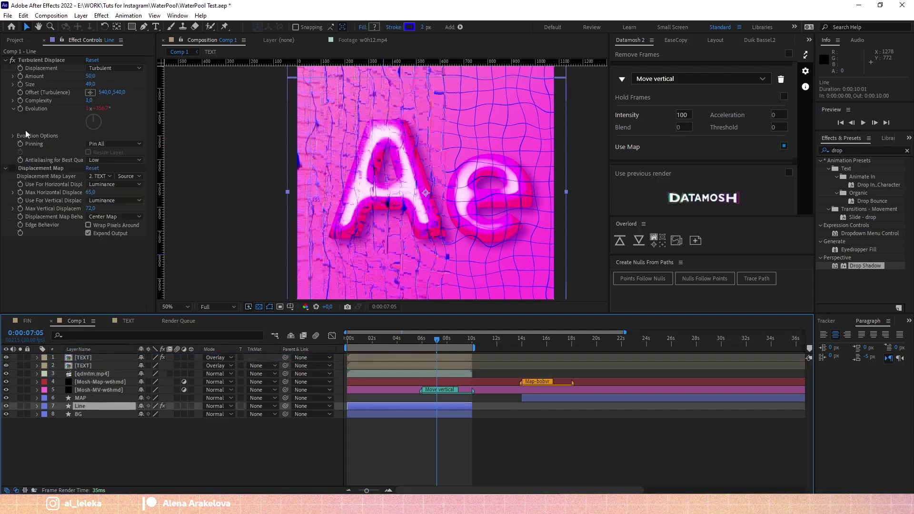
click(85, 373)
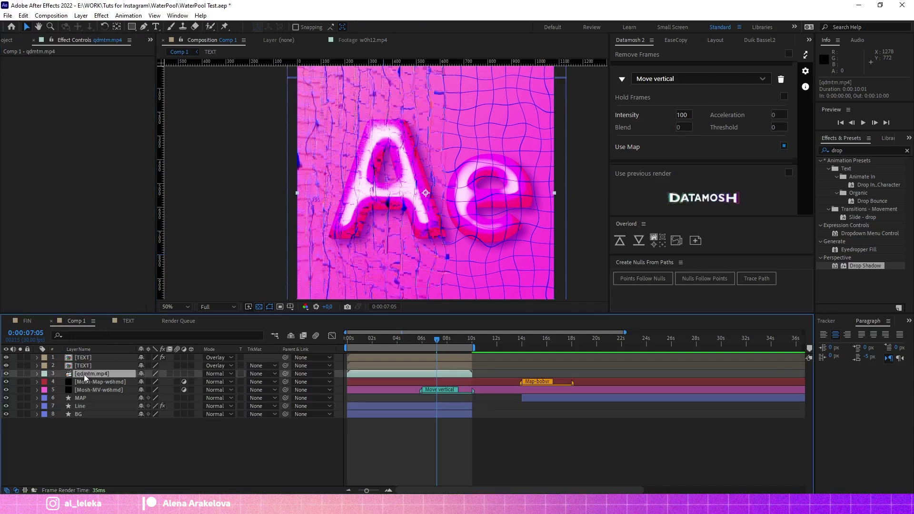
key(ctrl+v)
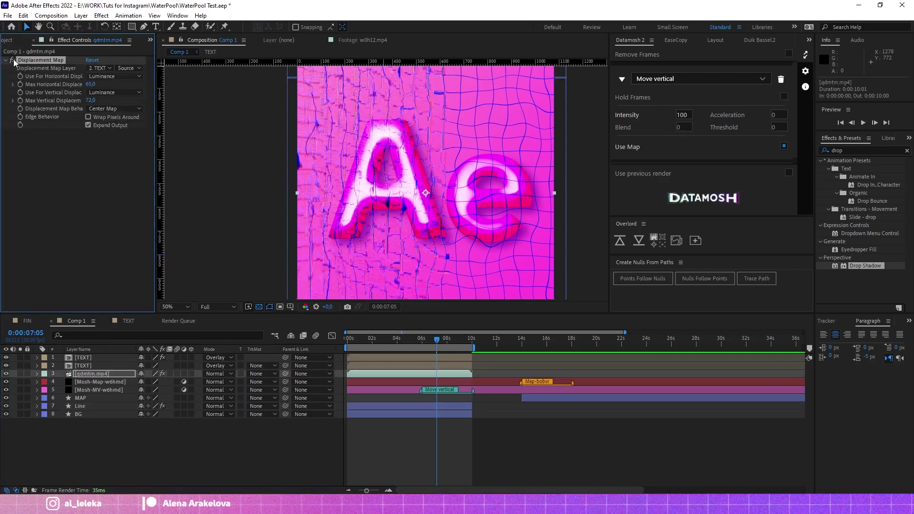
key(space)
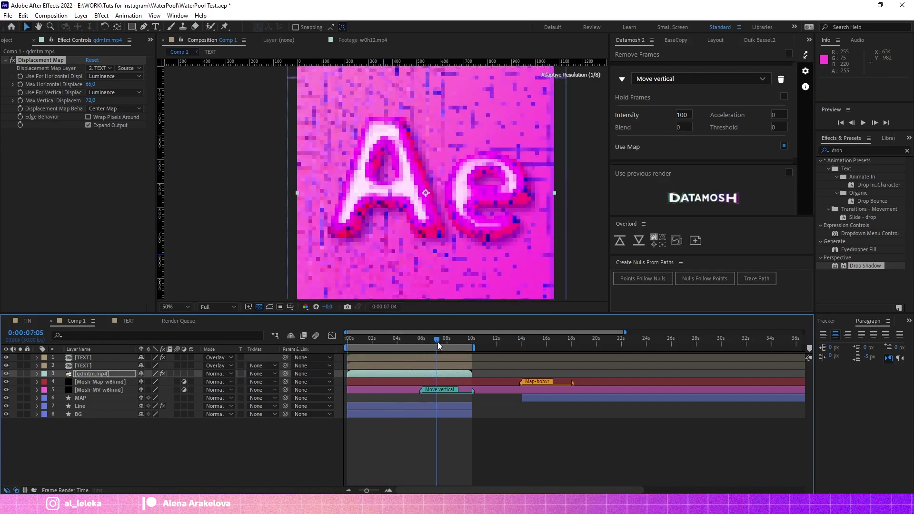
drag(438, 346, 448, 348)
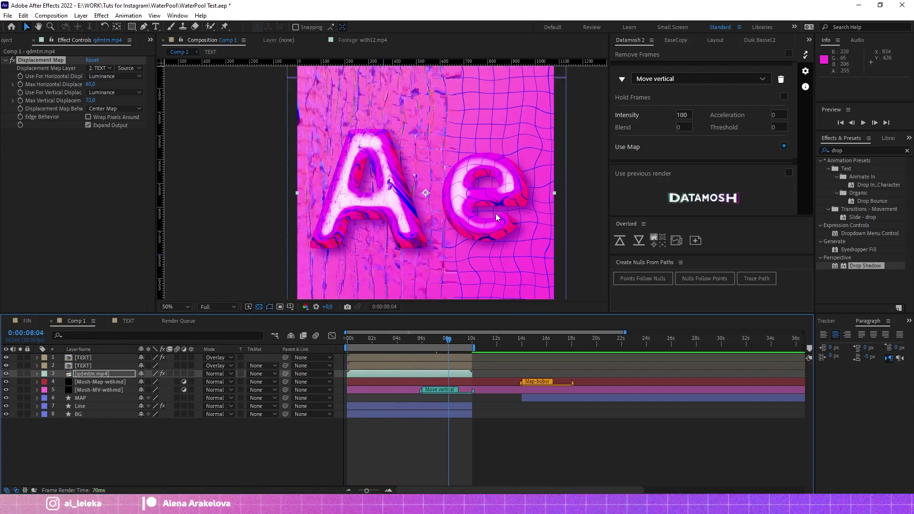